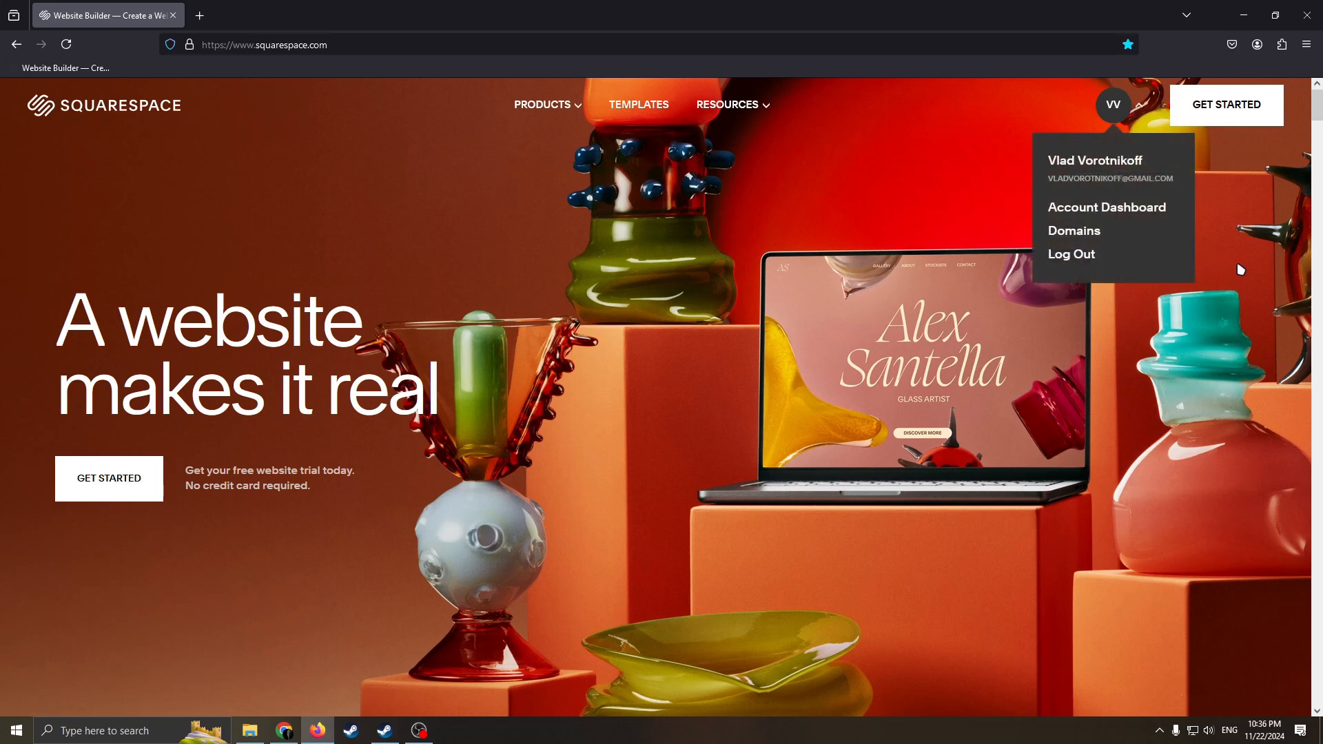
- Get started with building a new website from the Squarespace home page
click(1137, 108)
click(1139, 107)
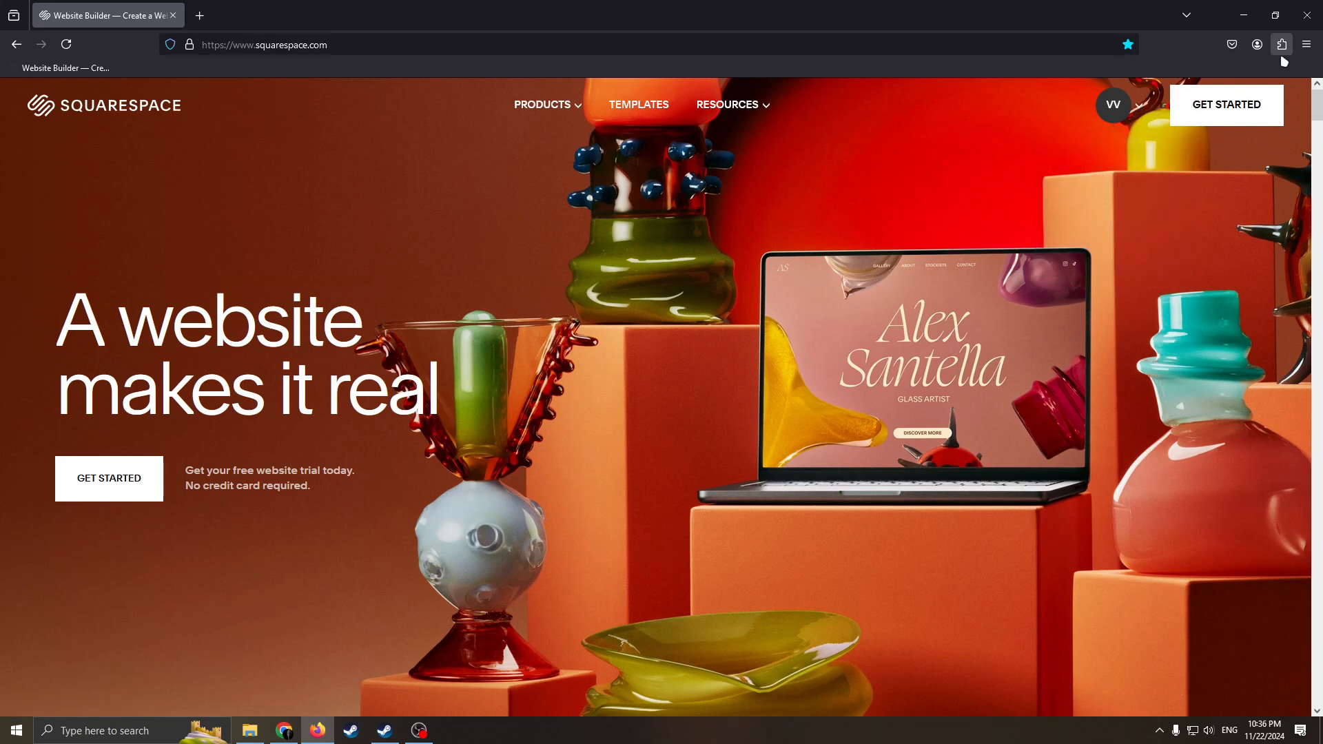
click(1214, 127)
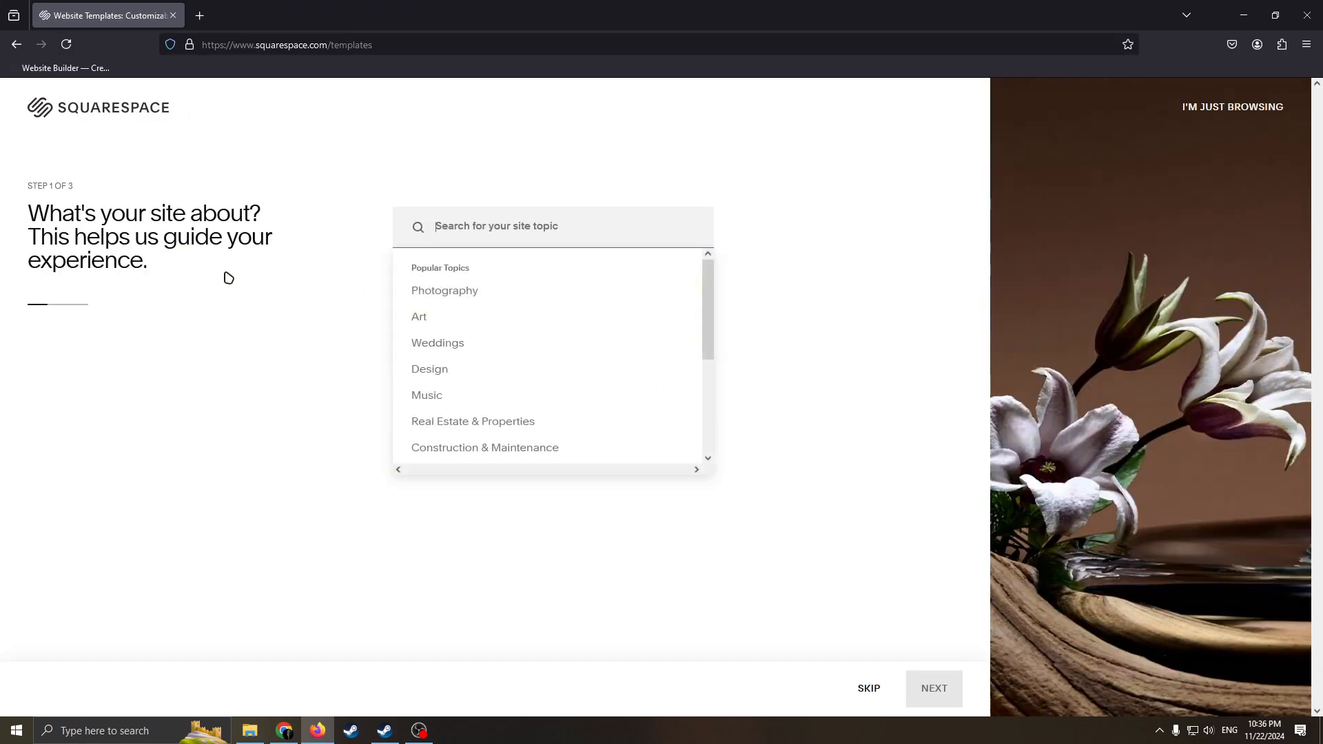
drag(274, 278, 31, 213)
click(129, 225)
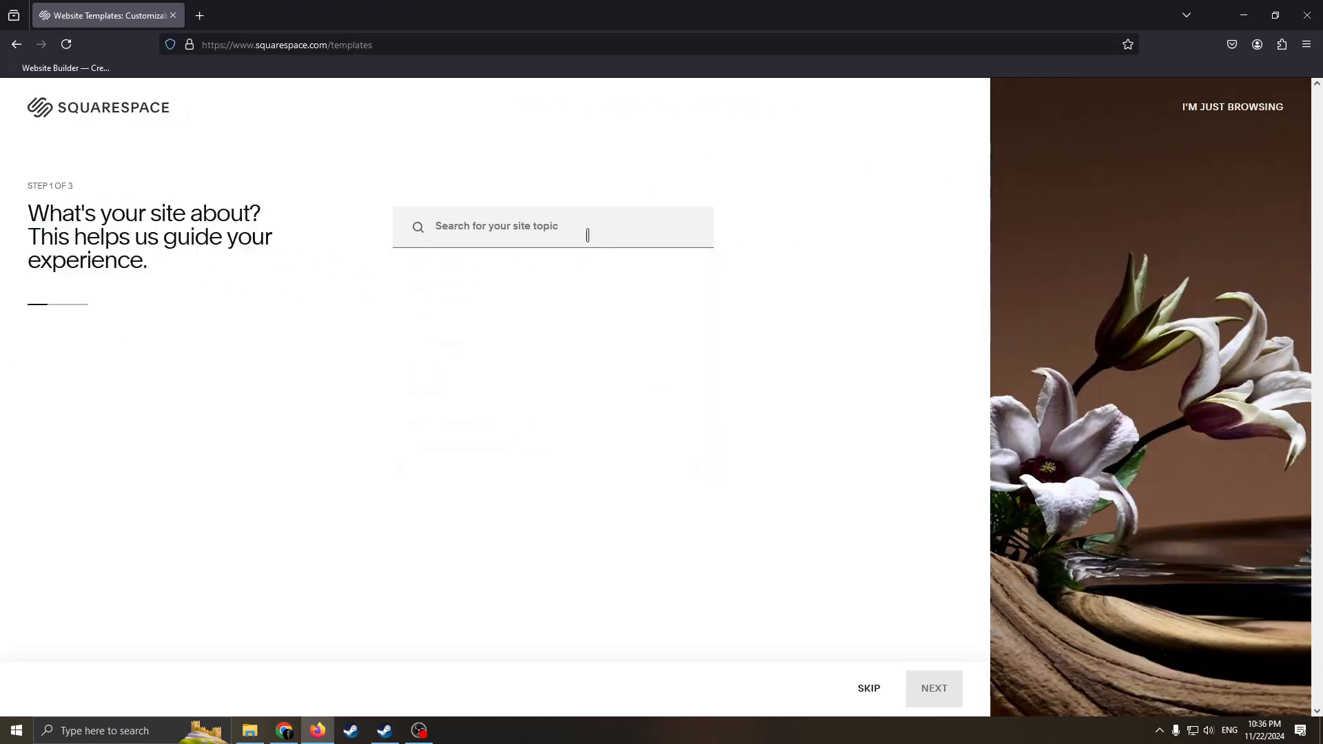
click(499, 223)
drag(282, 264, 29, 215)
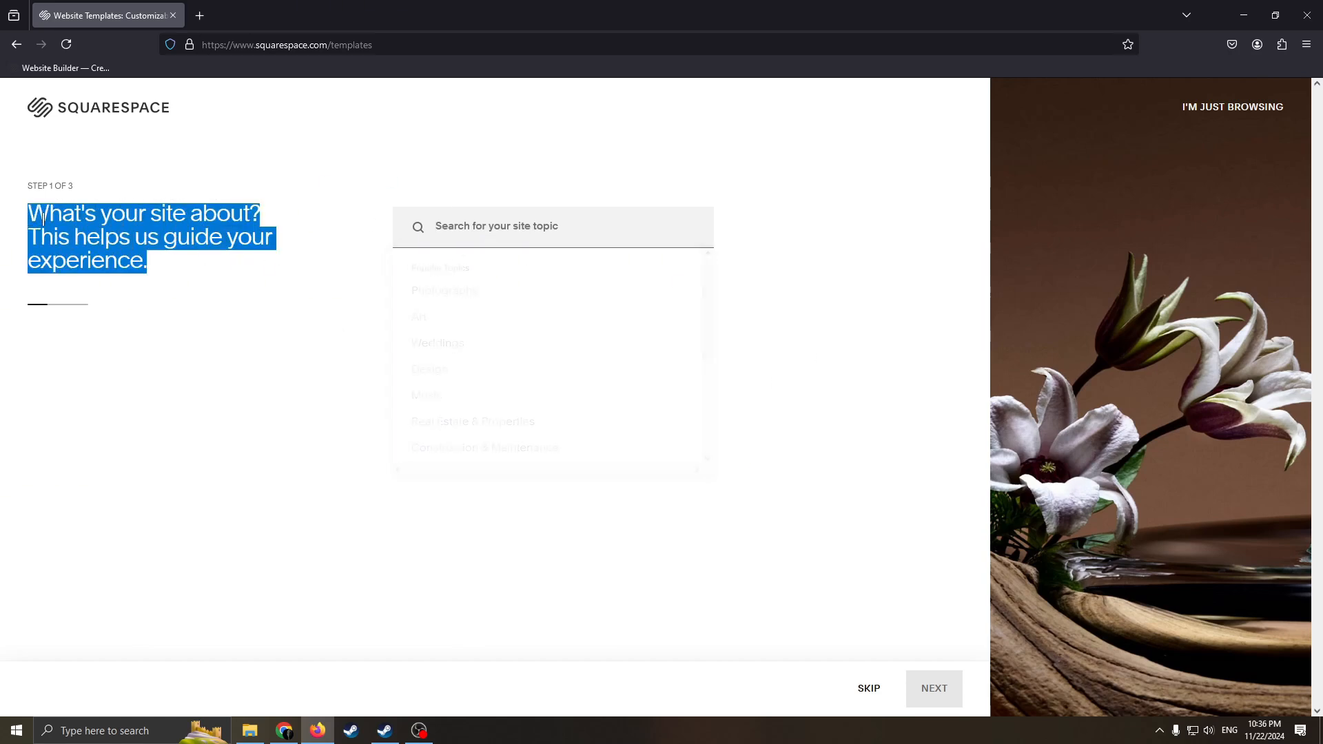
click(58, 219)
- Search for the site topic "Real estate", choose Real Estate and continue to the website goals
click(503, 239)
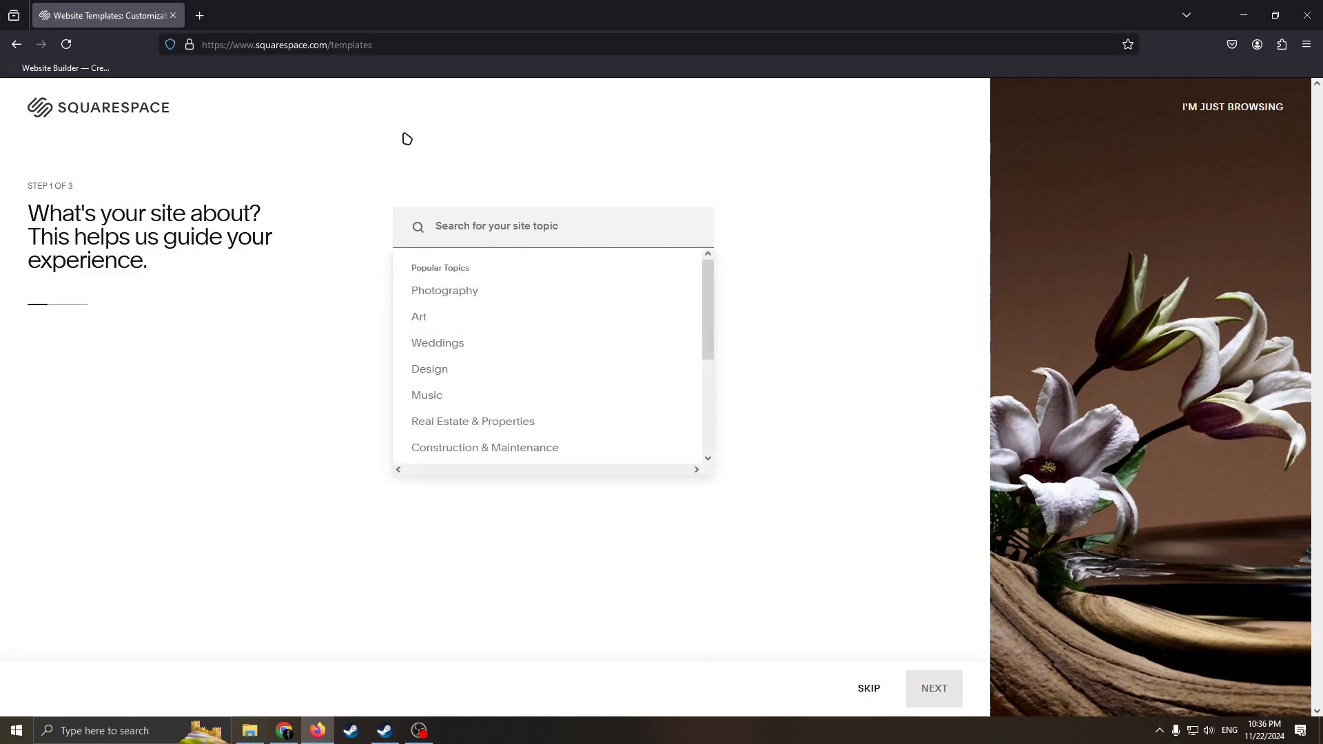
text(Re)
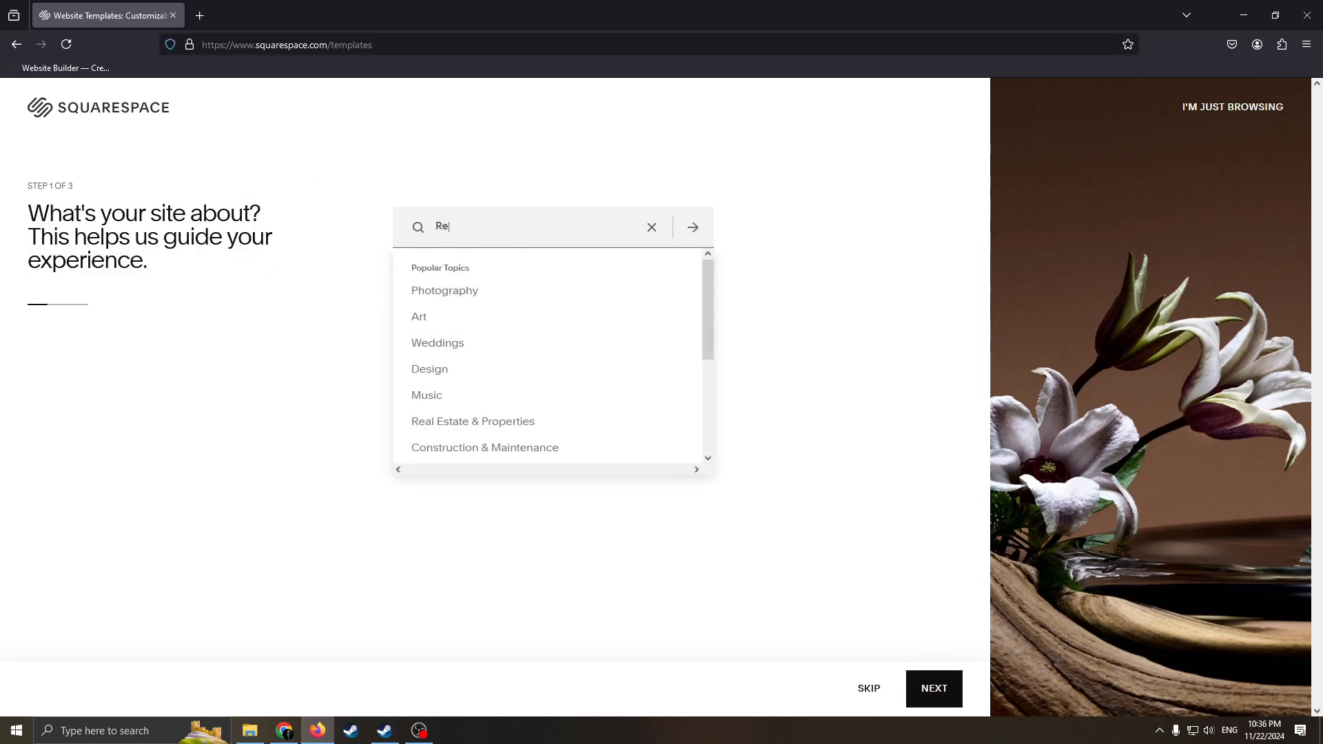
text(al estate)
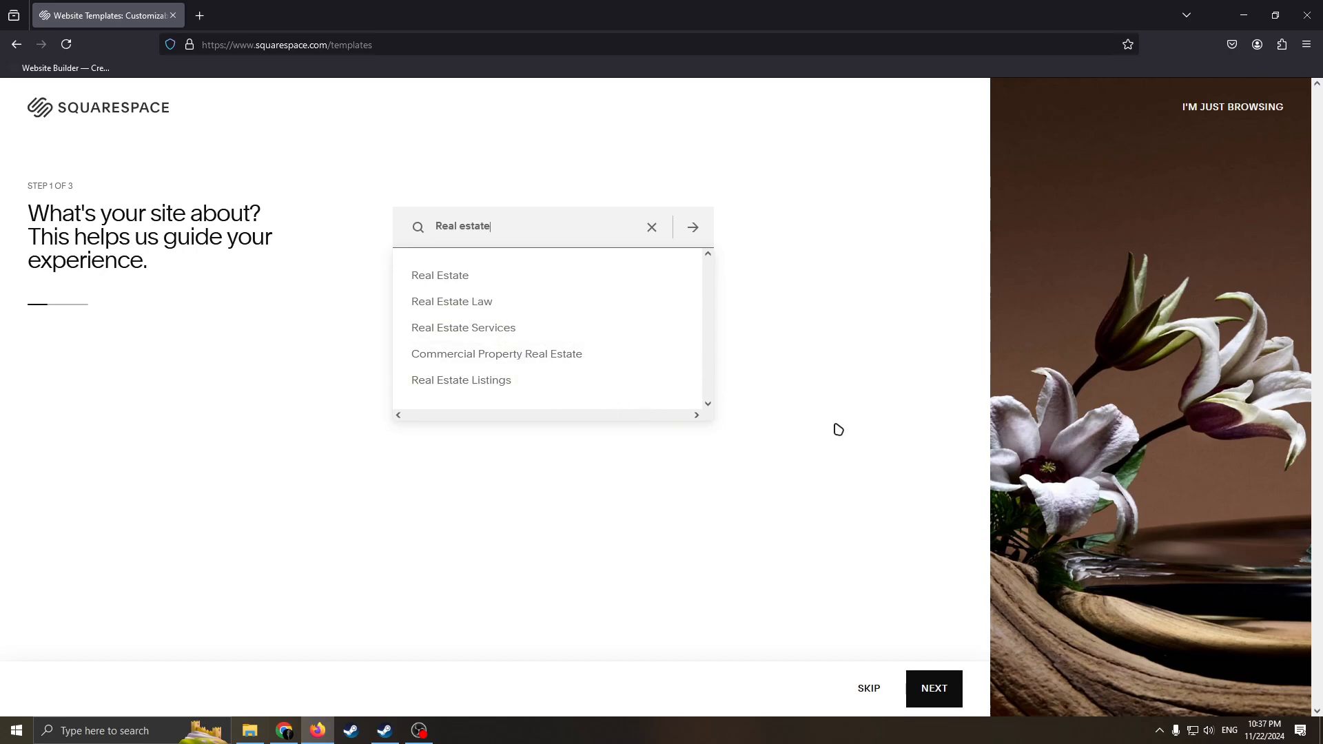
click(441, 273)
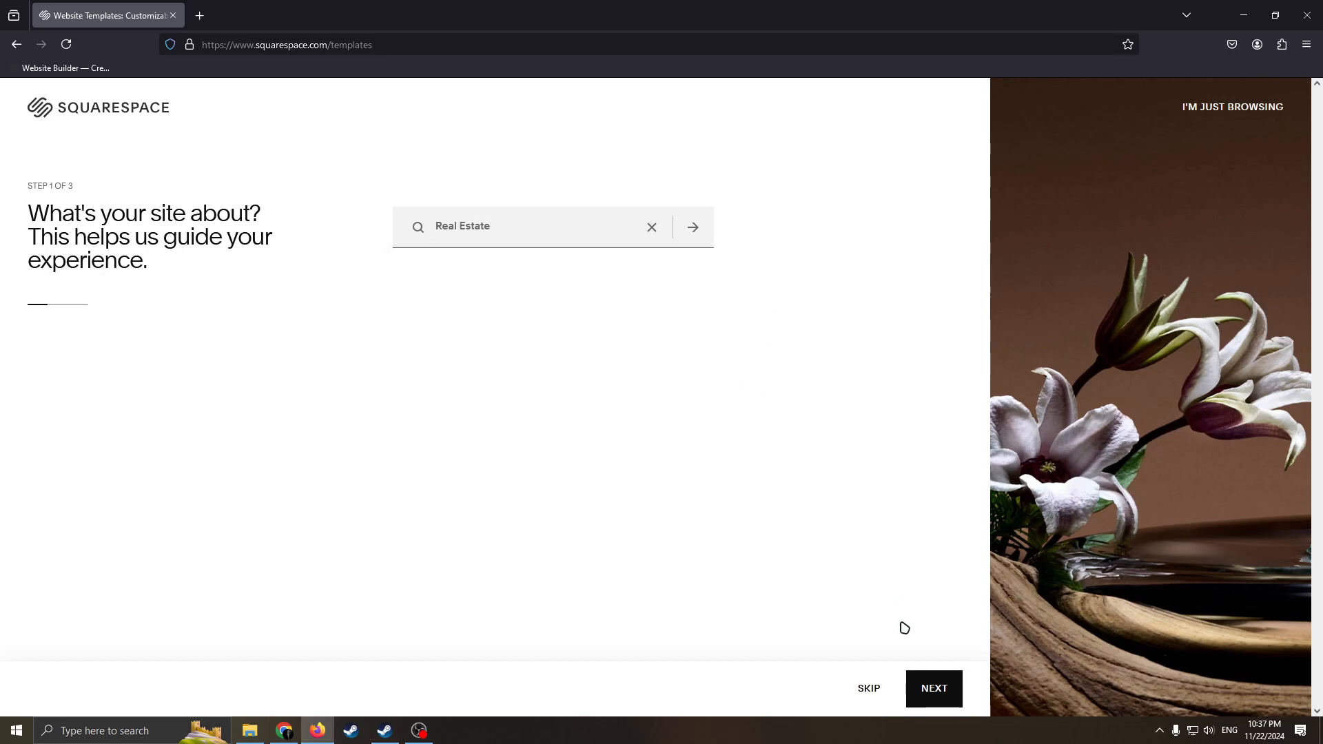
click(695, 227)
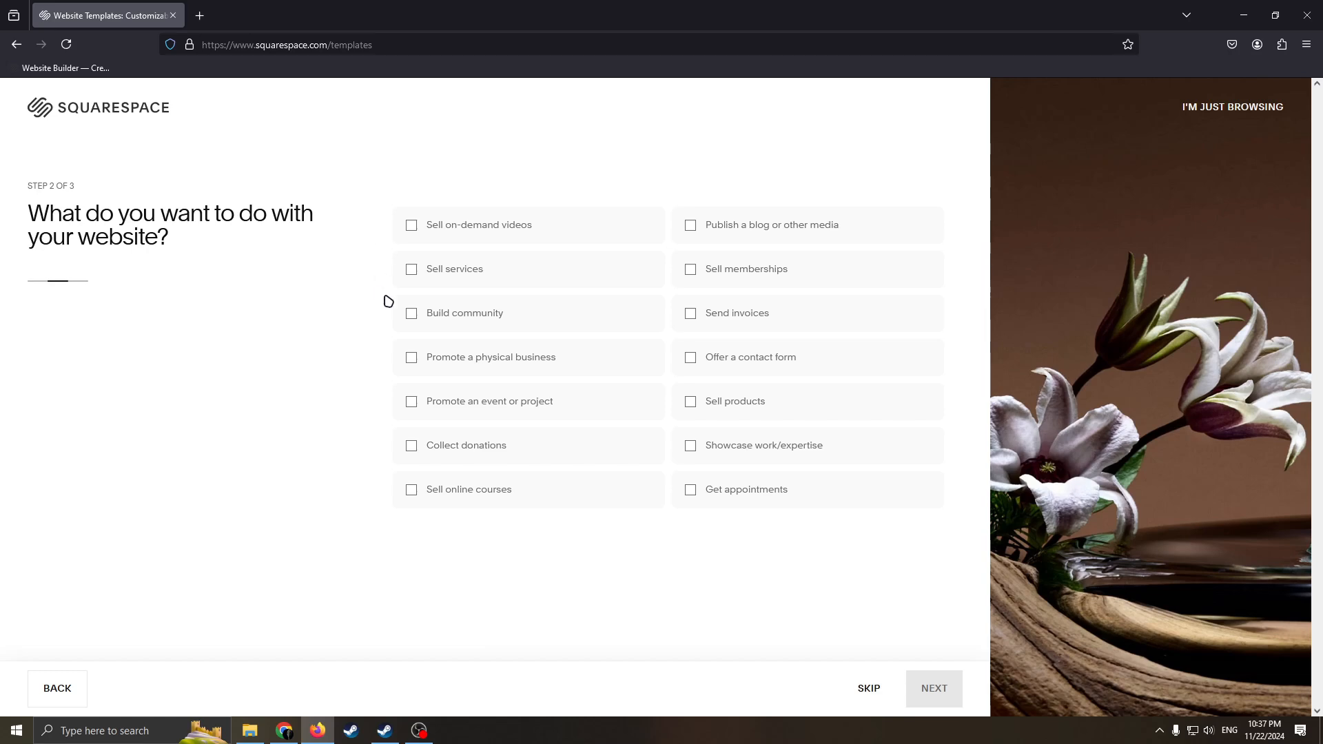
- Choose Promote a physical business, Sell services and Publish a blog or other media as website goals, and opt to browse designer templates
click(422, 359)
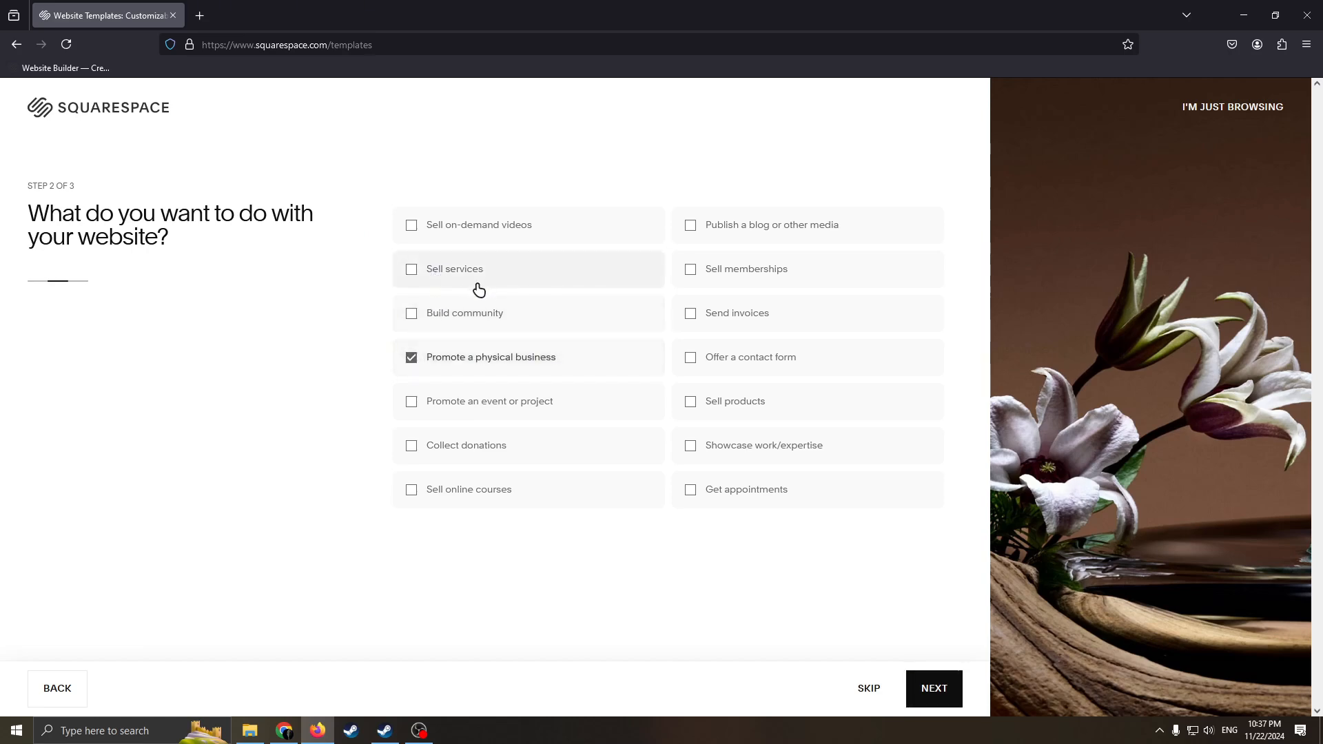
click(410, 271)
click(690, 225)
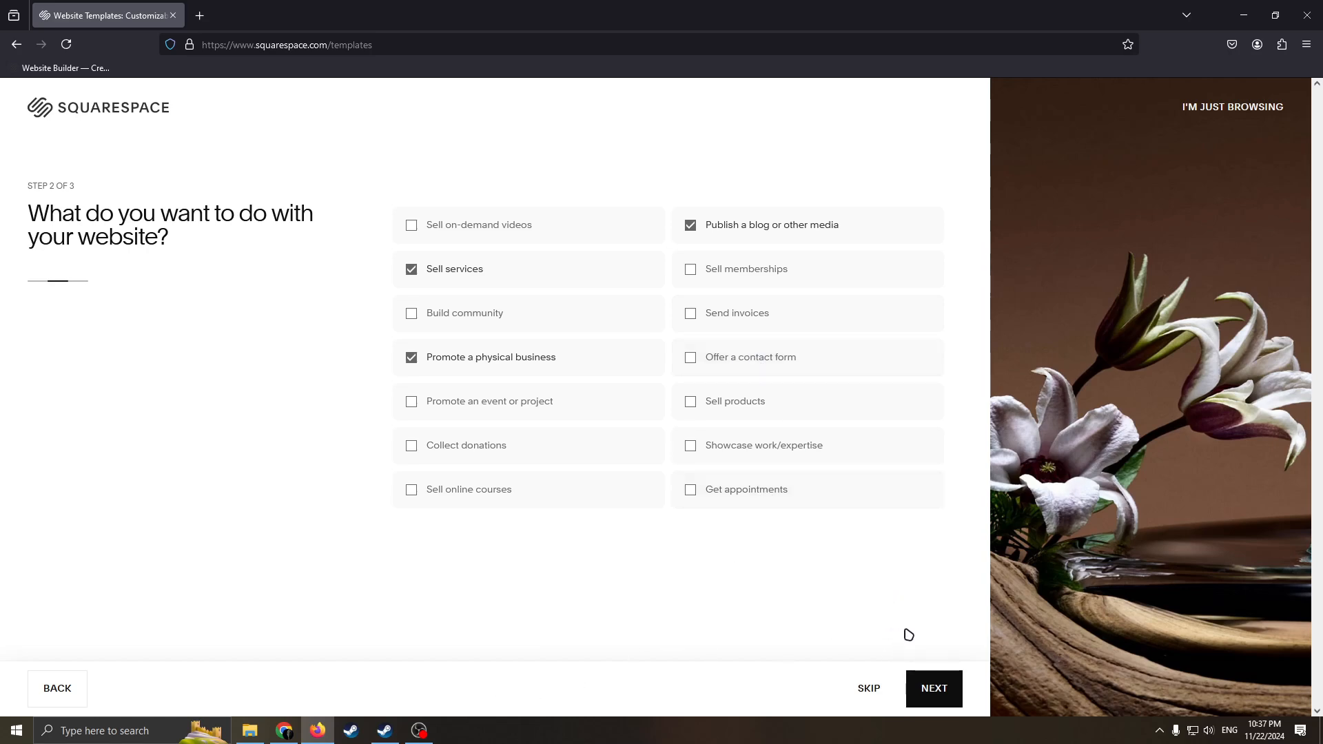
click(934, 688)
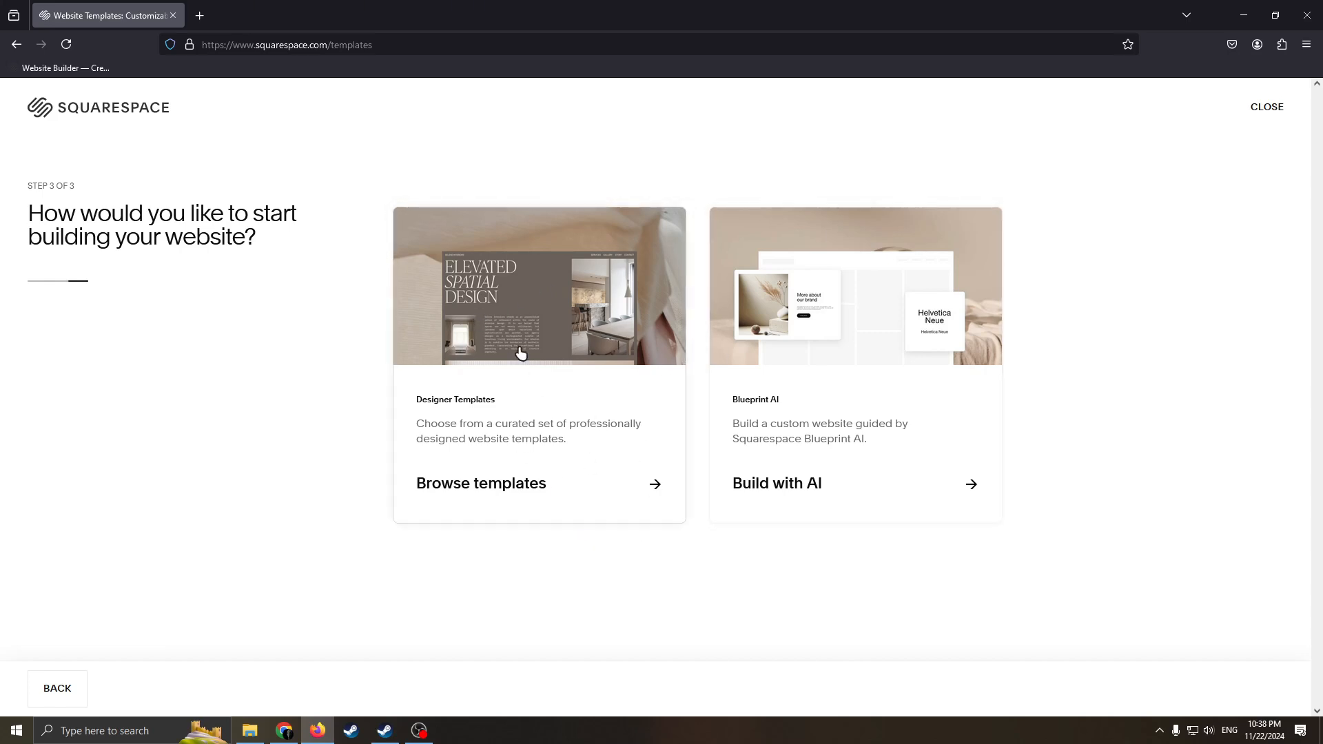
click(510, 492)
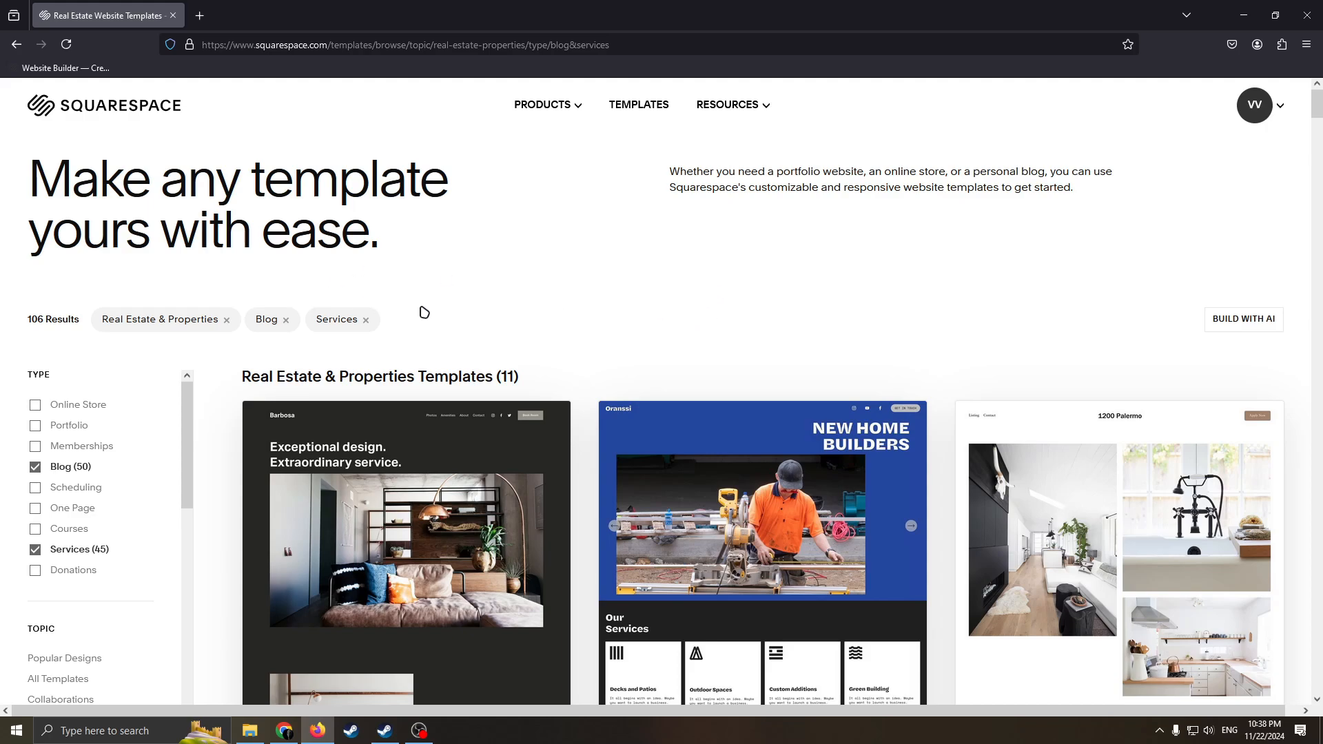
- Look through the Real Estate & Properties templates and the available type and topic filters
scroll(882, 414, down, 7)
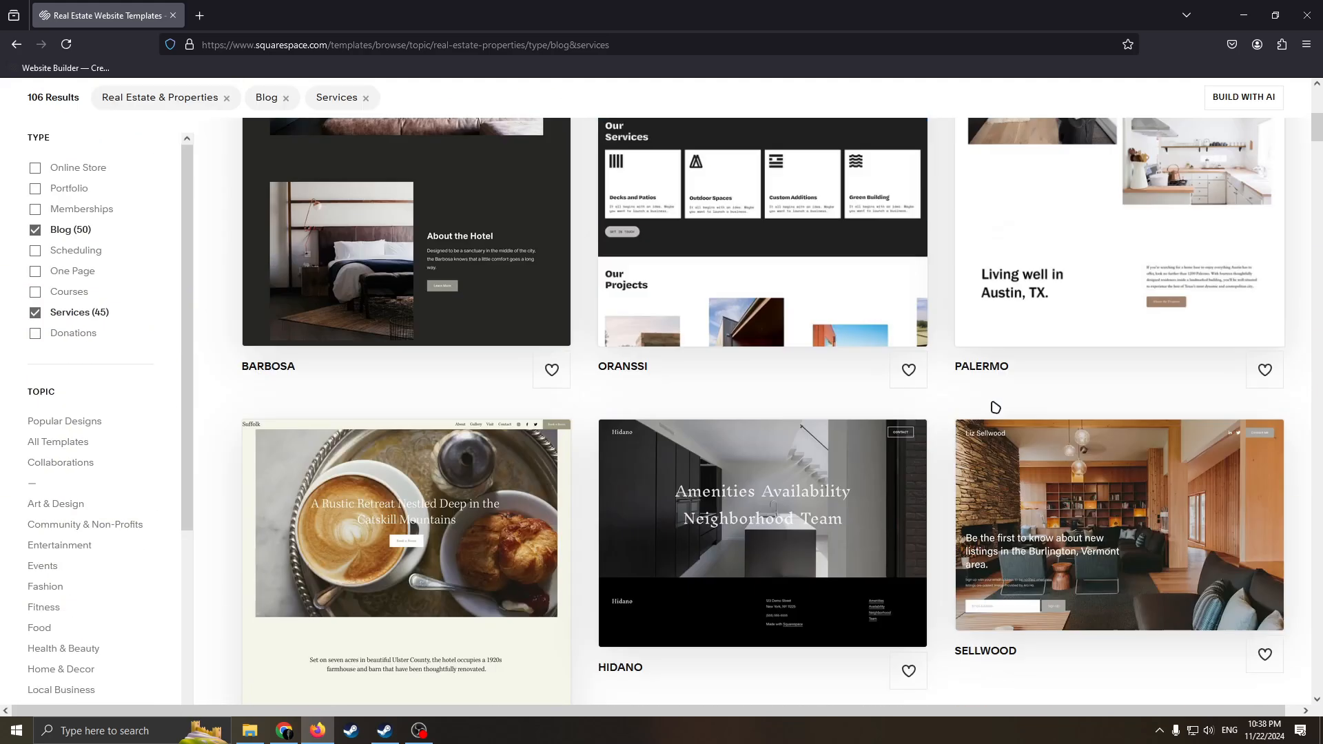
scroll(995, 407, up, 7)
scroll(1039, 374, down, 7)
scroll(839, 423, up, 7)
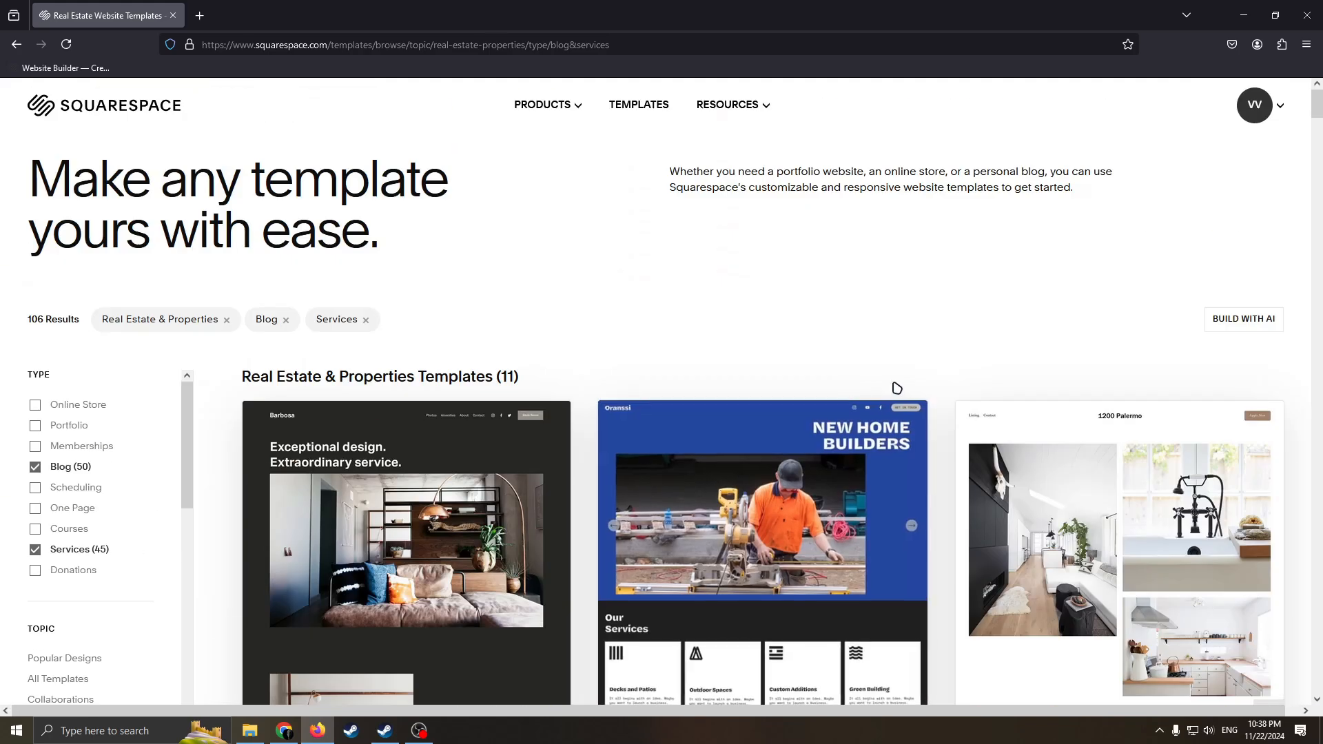
scroll(896, 388, down, 7)
scroll(834, 434, up, 7)
scroll(840, 545, down, 1)
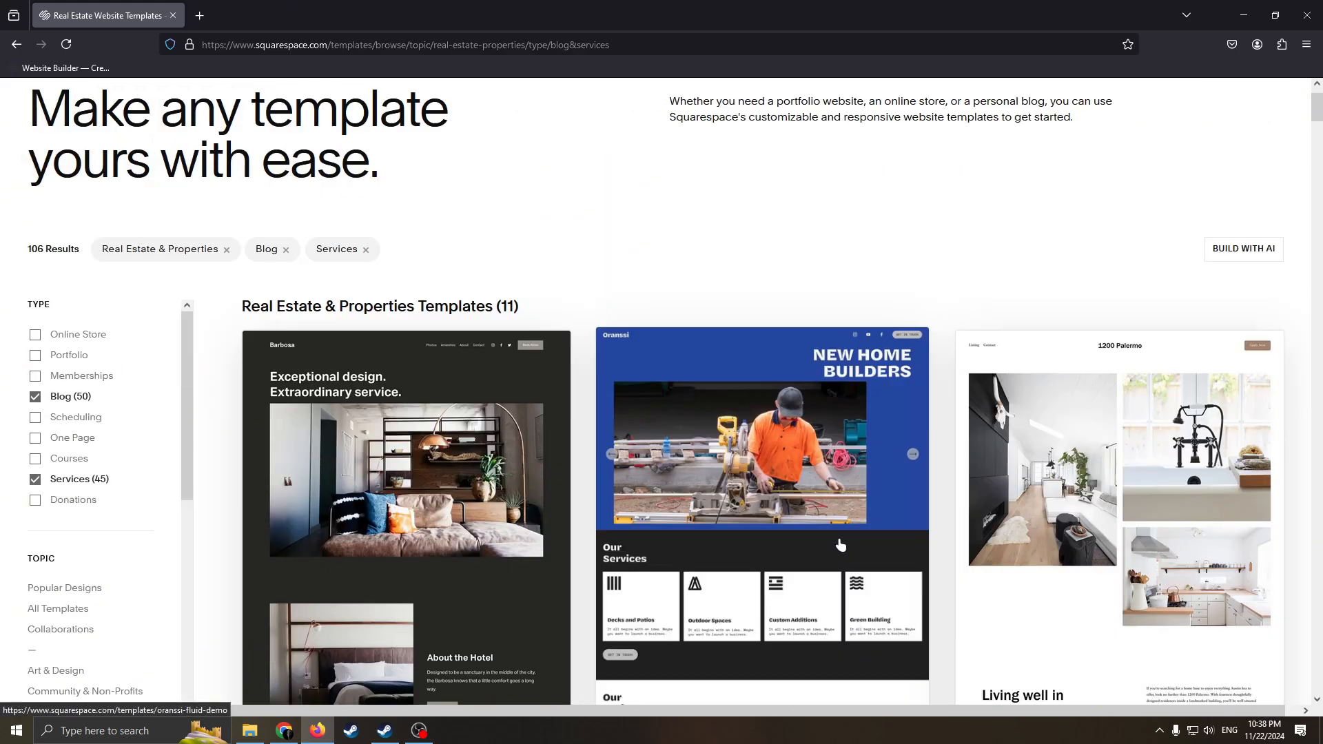
scroll(840, 546, down, 5)
scroll(838, 510, up, 3)
scroll(831, 482, down, 3)
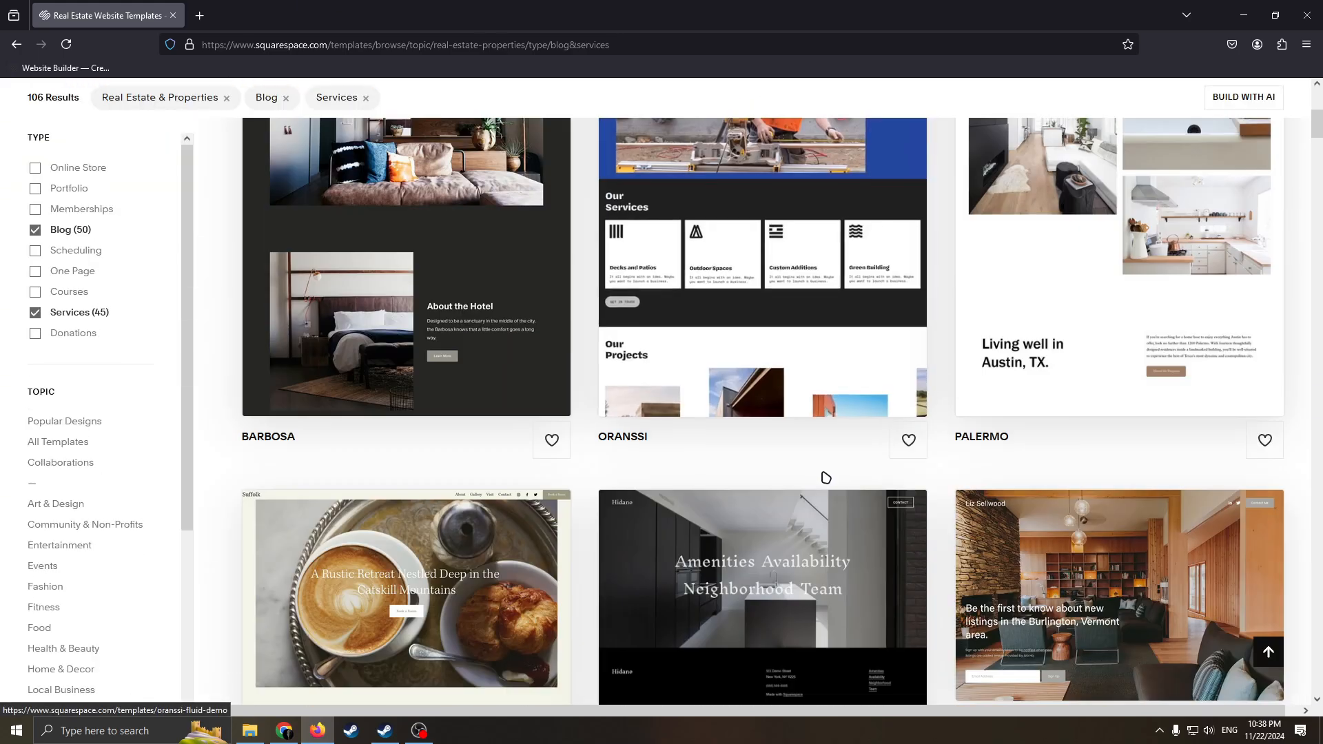
scroll(826, 477, up, 5)
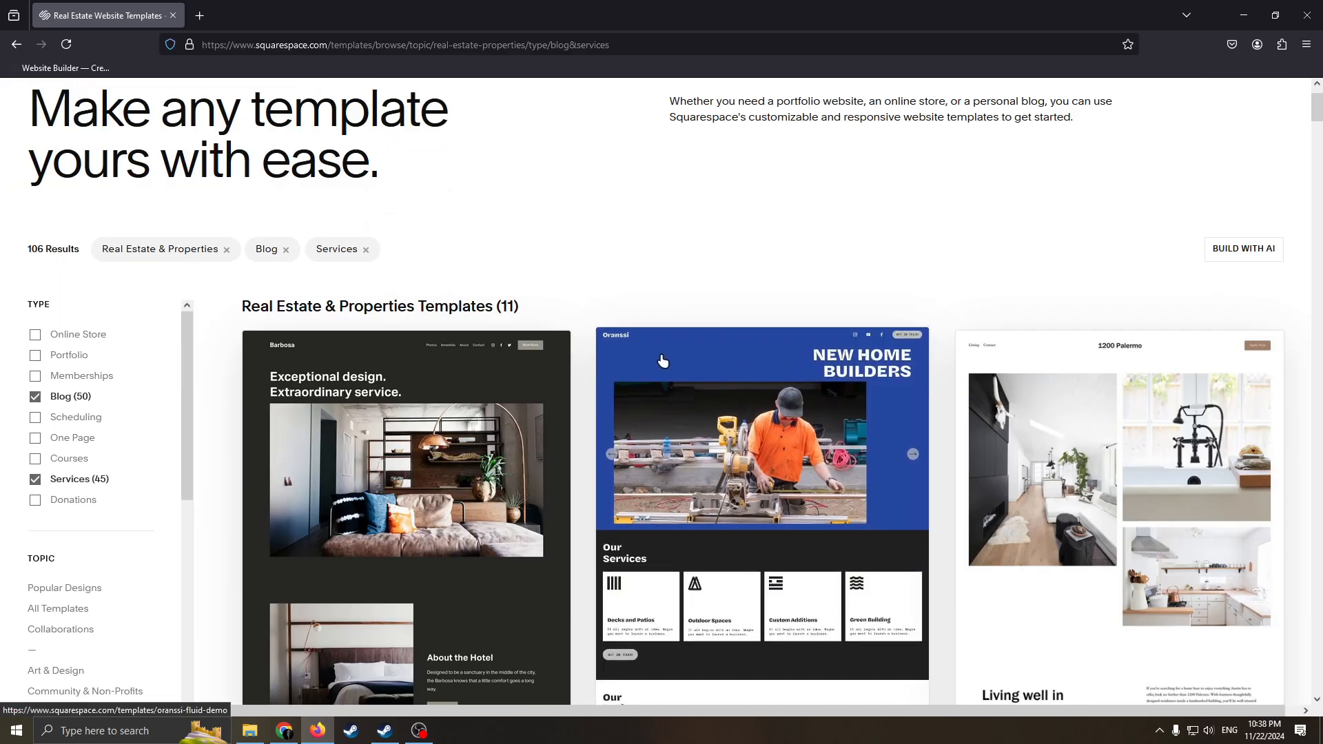
scroll(414, 358, down, 2)
scroll(241, 344, up, 2)
scroll(60, 393, down, 5)
scroll(117, 308, up, 5)
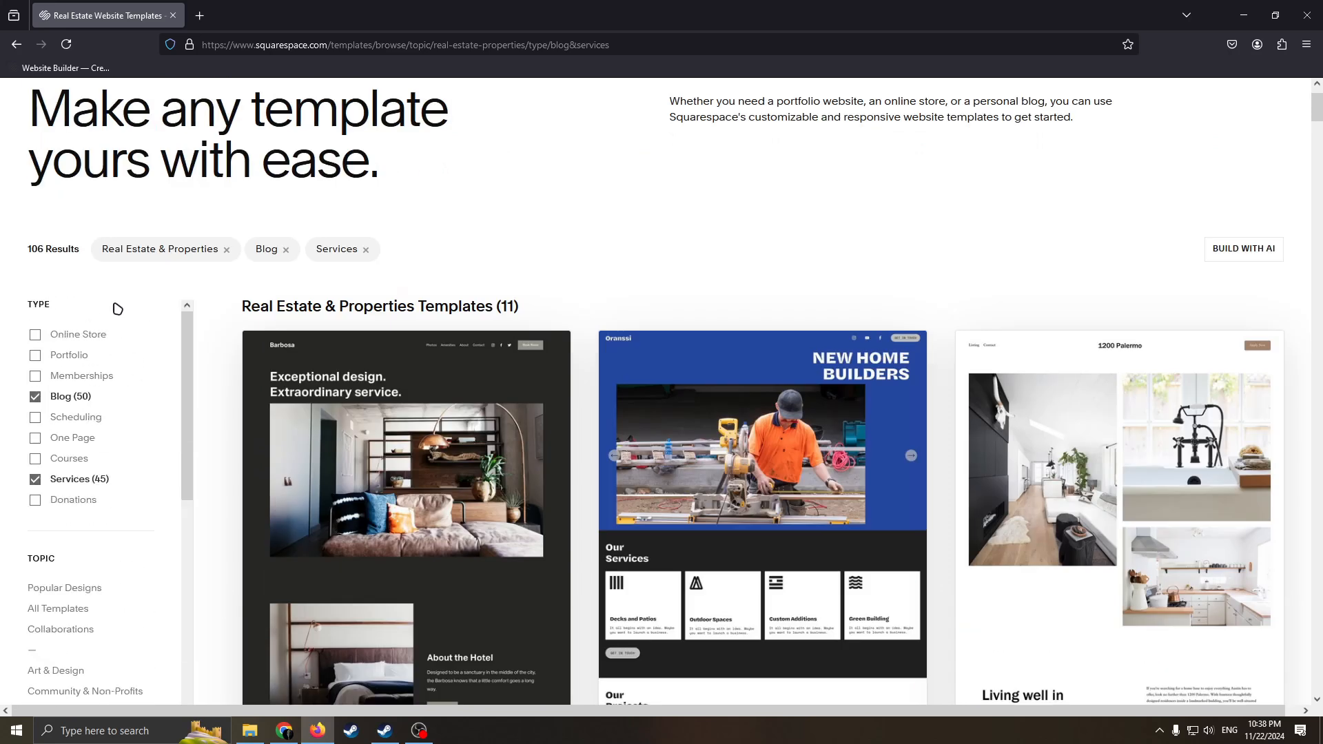
scroll(103, 386, down, 5)
scroll(103, 386, up, 5)
scroll(83, 386, down, 7)
scroll(28, 360, up, 5)
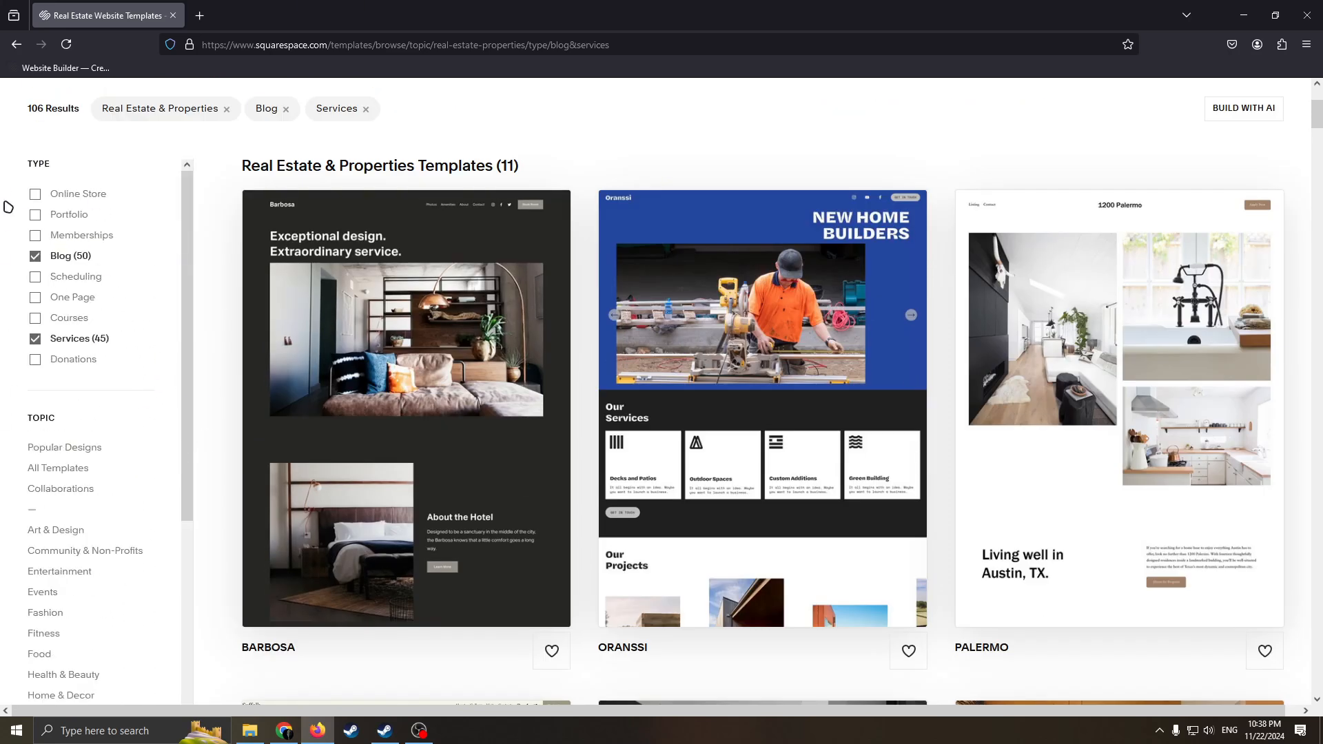
scroll(76, 334, down, 5)
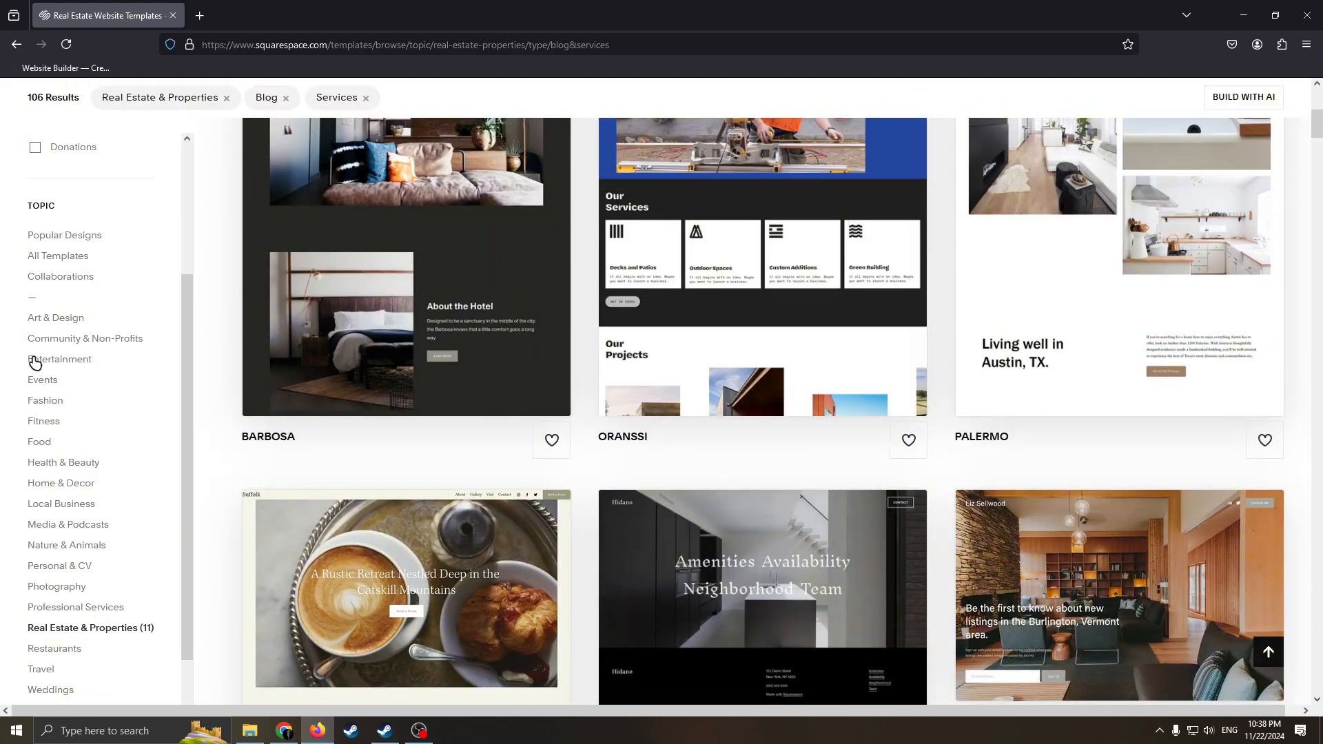
scroll(35, 363, down, 2)
scroll(340, 360, down, 8)
scroll(689, 365, up, 6)
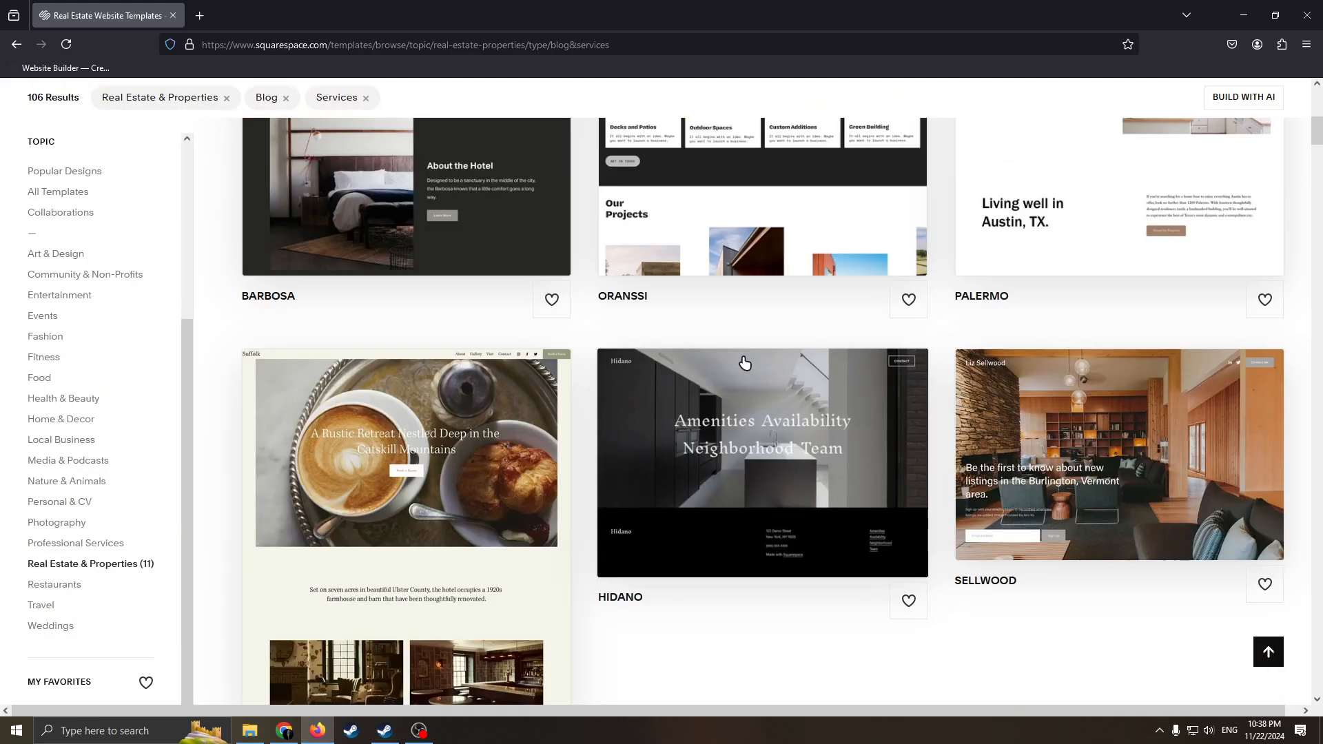
scroll(744, 364, up, 5)
scroll(1095, 354, down, 4)
scroll(946, 298, up, 3)
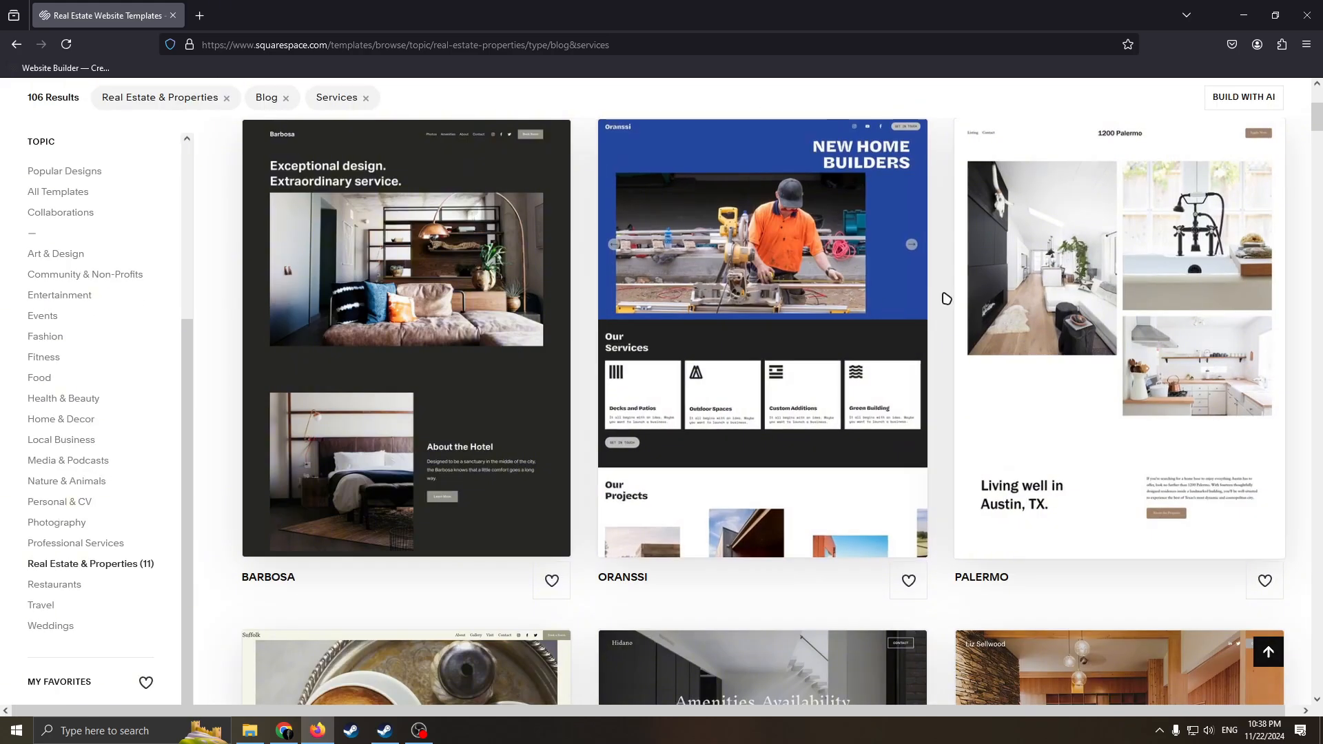
scroll(947, 298, down, 2)
scroll(886, 324, down, 3)
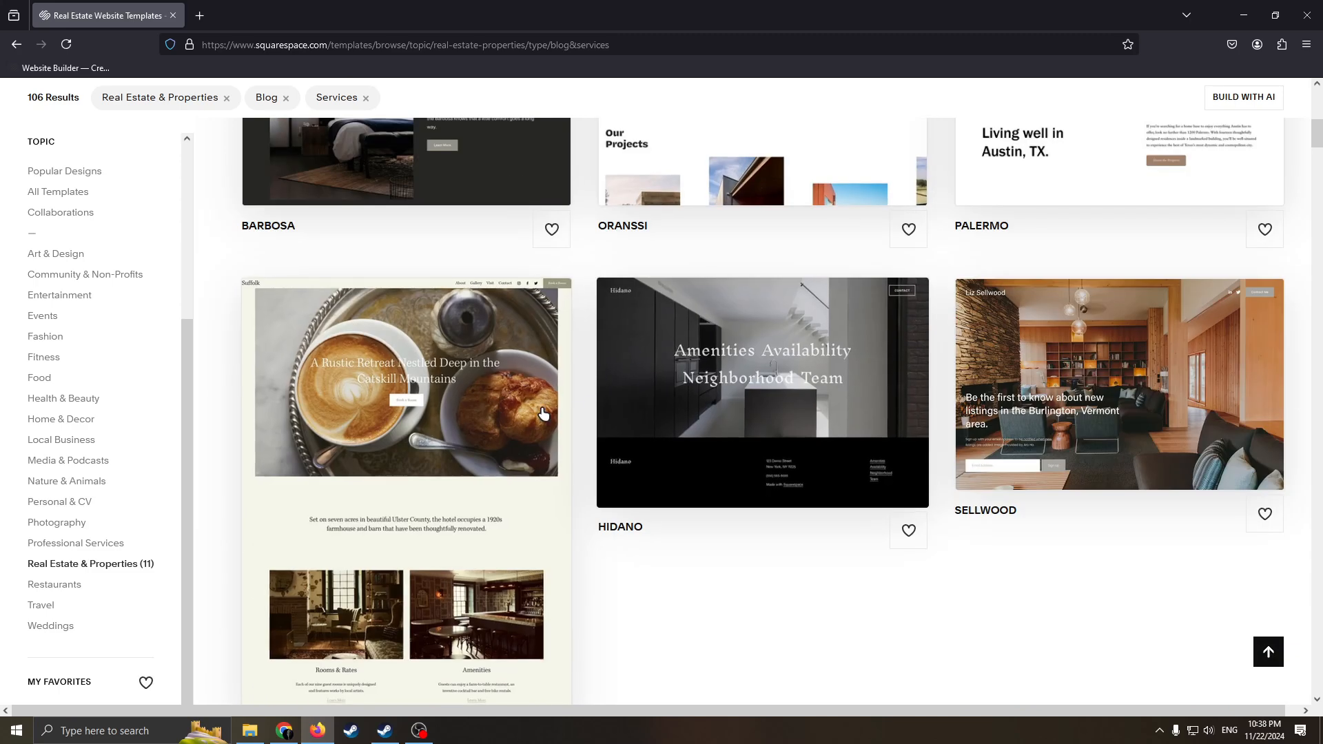
scroll(467, 443, up, 7)
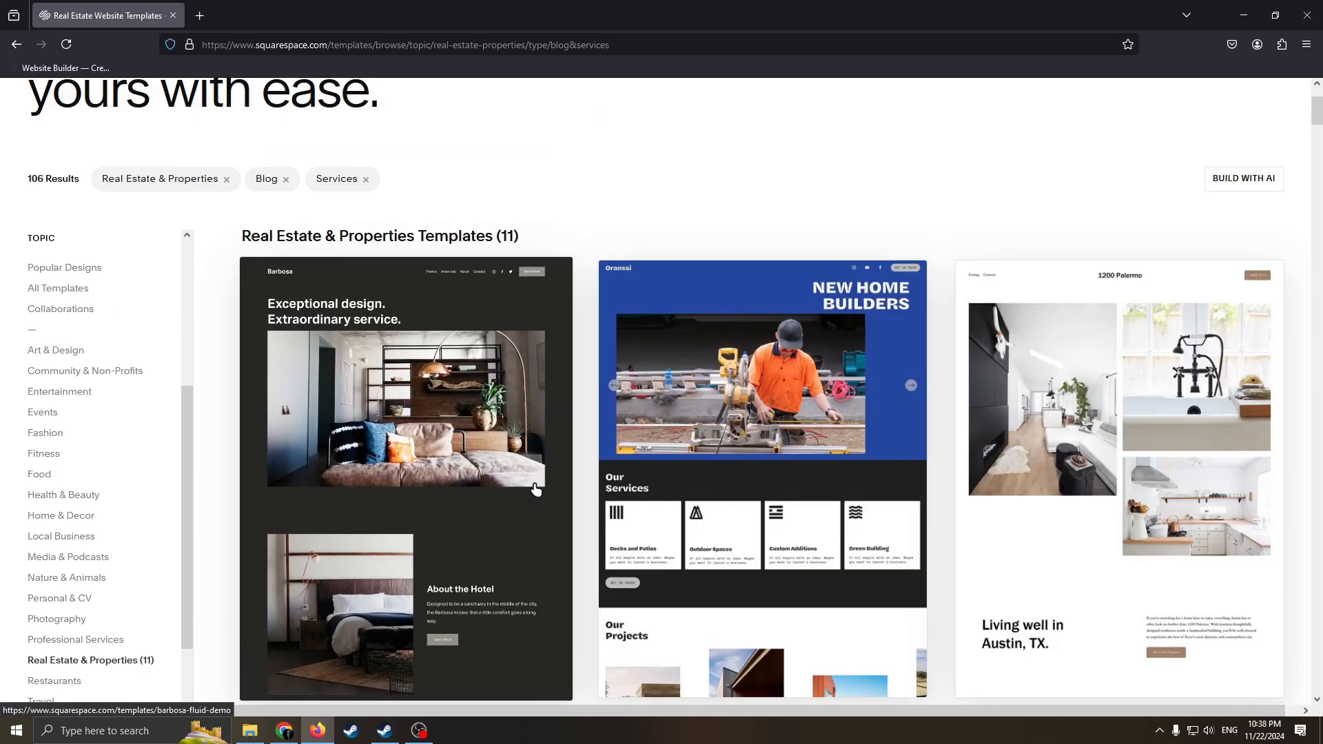
- Open the Barbosa template and review its page sections in the desktop preview
click(431, 405)
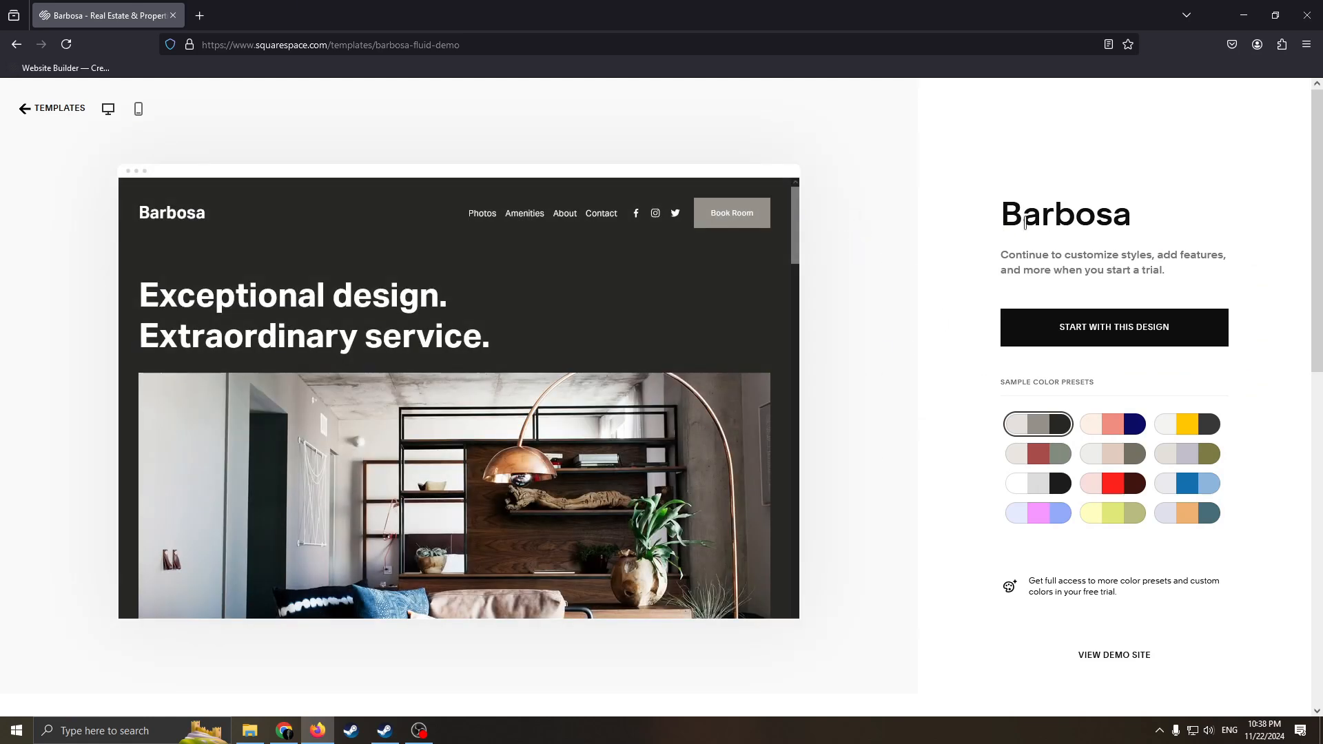
drag(1024, 222, 1148, 219)
click(1151, 222)
scroll(686, 508, down, 2)
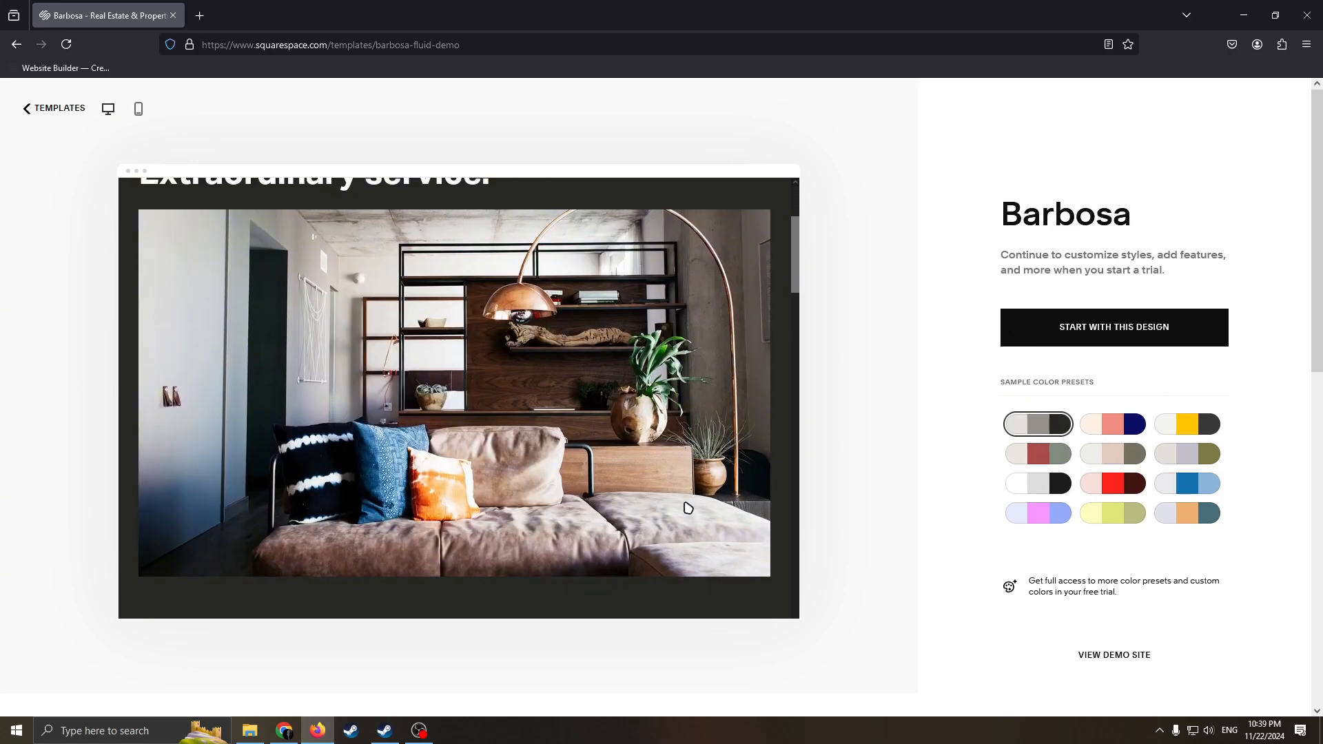
scroll(686, 508, up, 3)
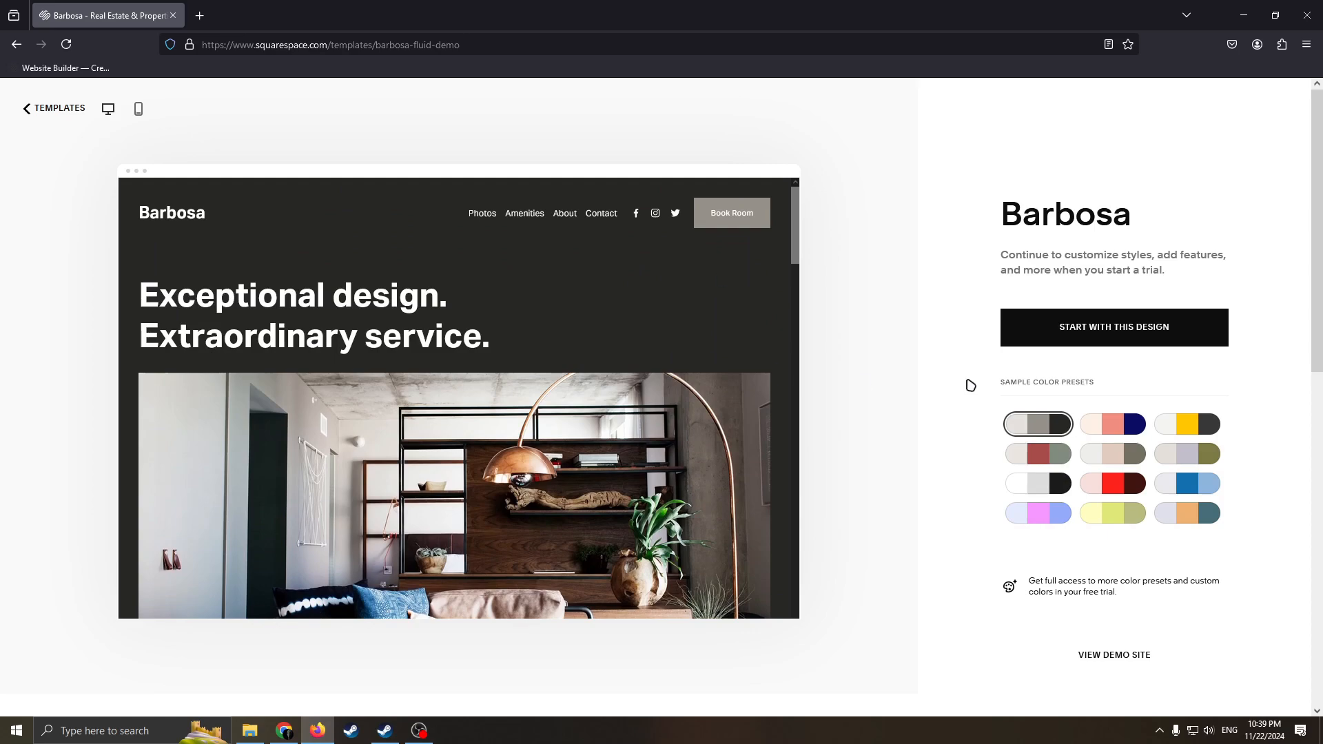
scroll(656, 428, down, 5)
scroll(654, 451, down, 5)
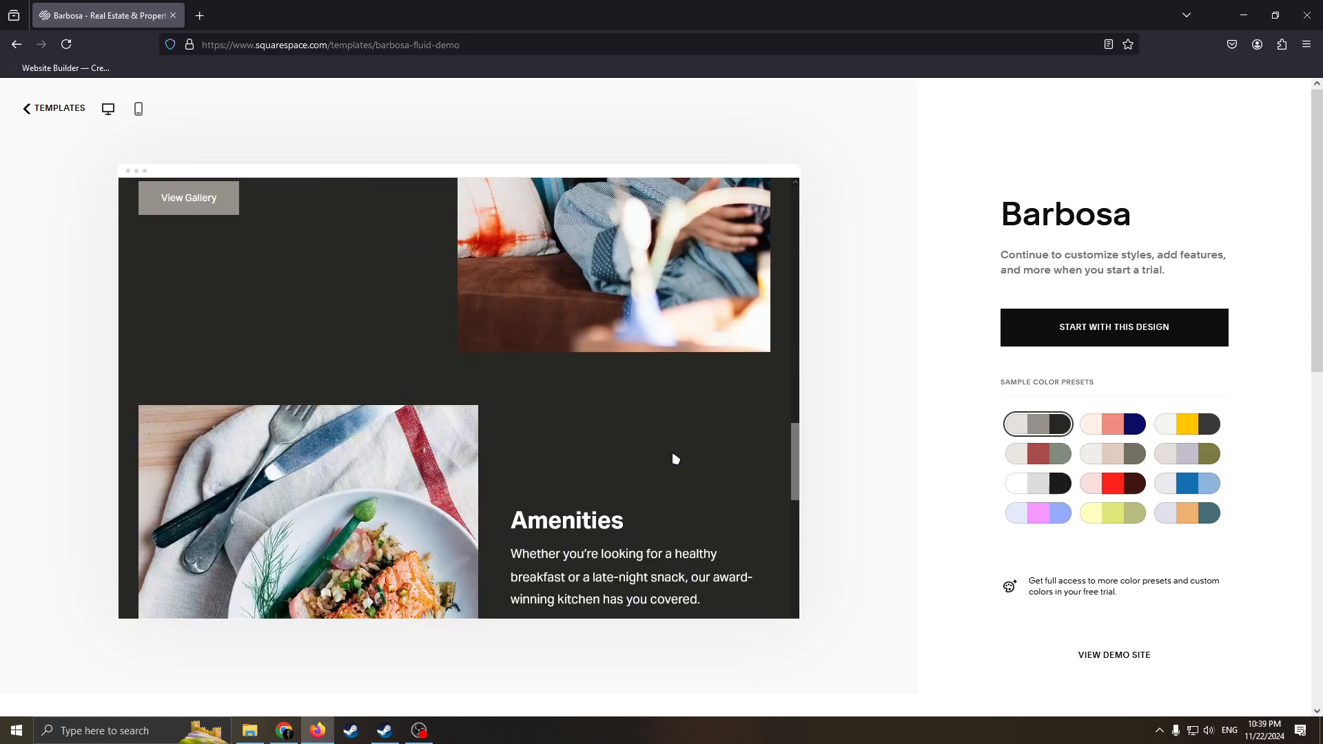
scroll(693, 438, up, 5)
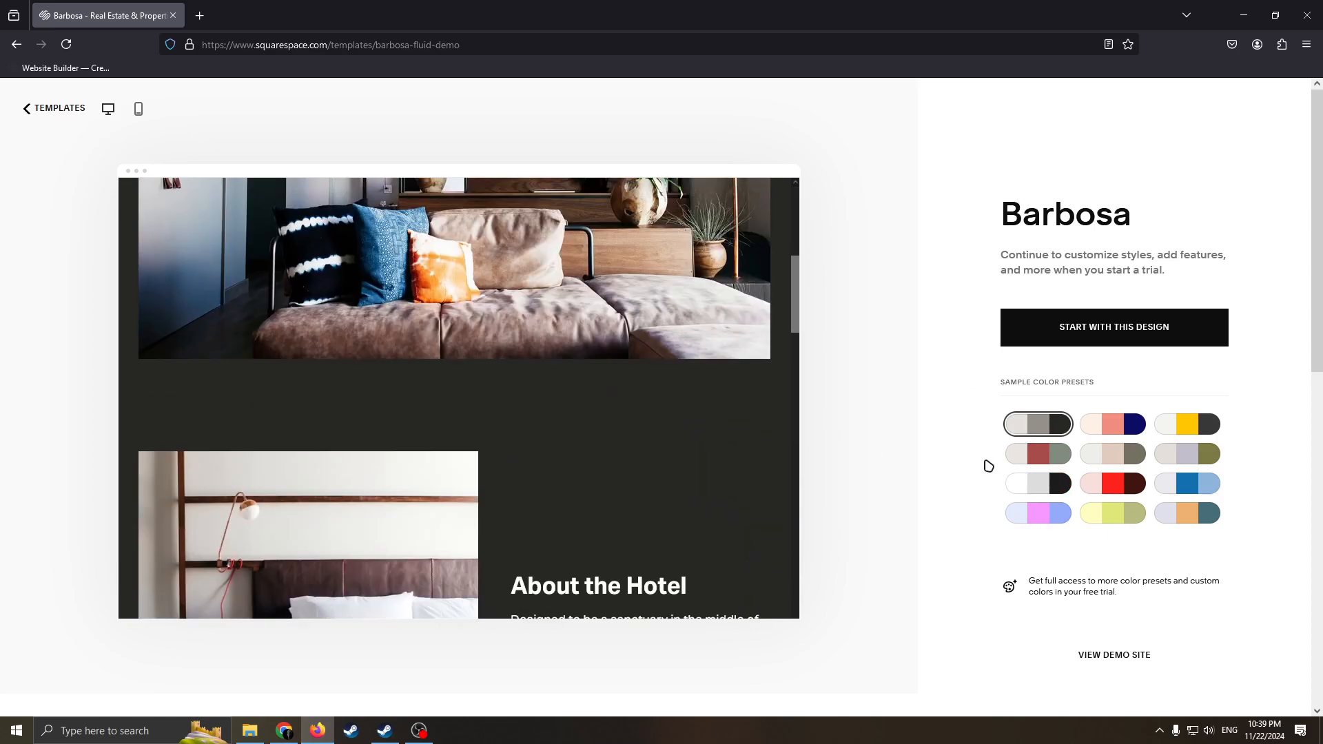
- Compare the red, blue and pink-lavender color presets on the Barbosa preview and apply the white, grey and black preset
click(1130, 482)
scroll(540, 455, up, 5)
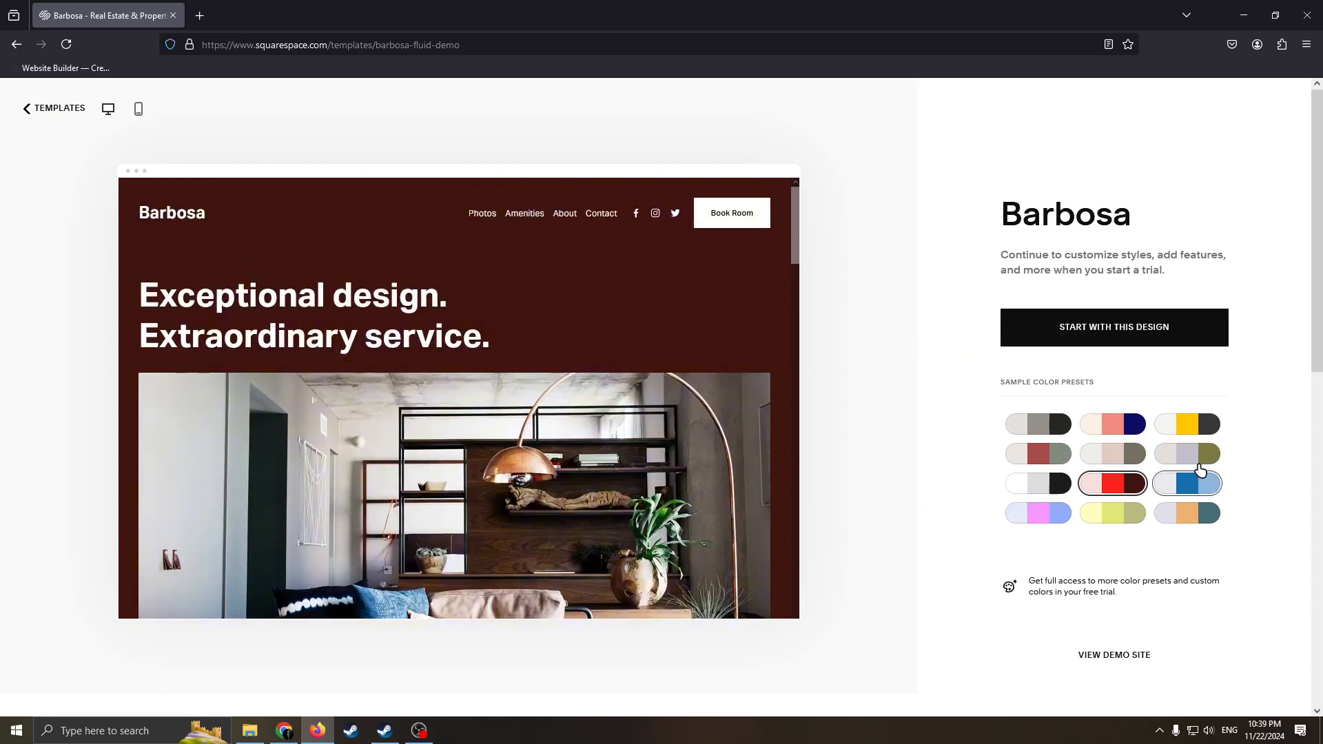
click(1167, 498)
scroll(647, 537, down, 8)
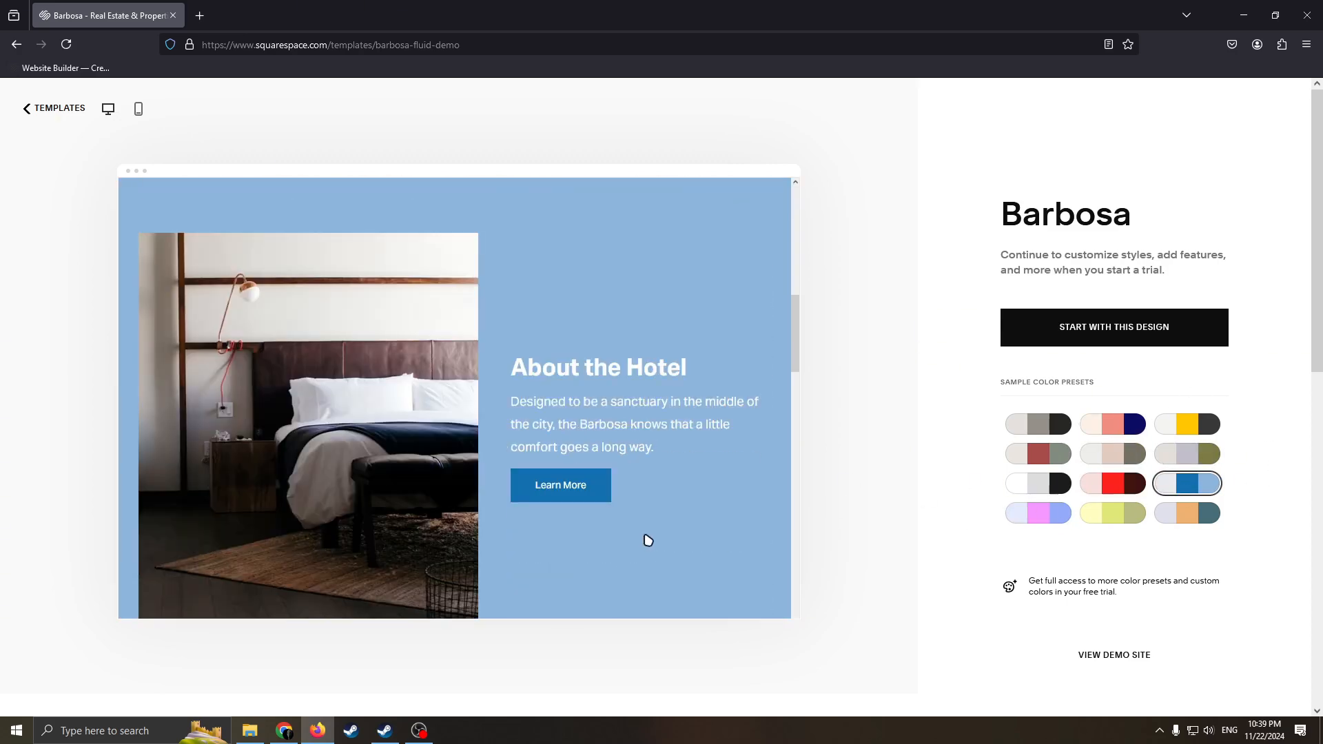
click(1042, 514)
scroll(590, 463, up, 5)
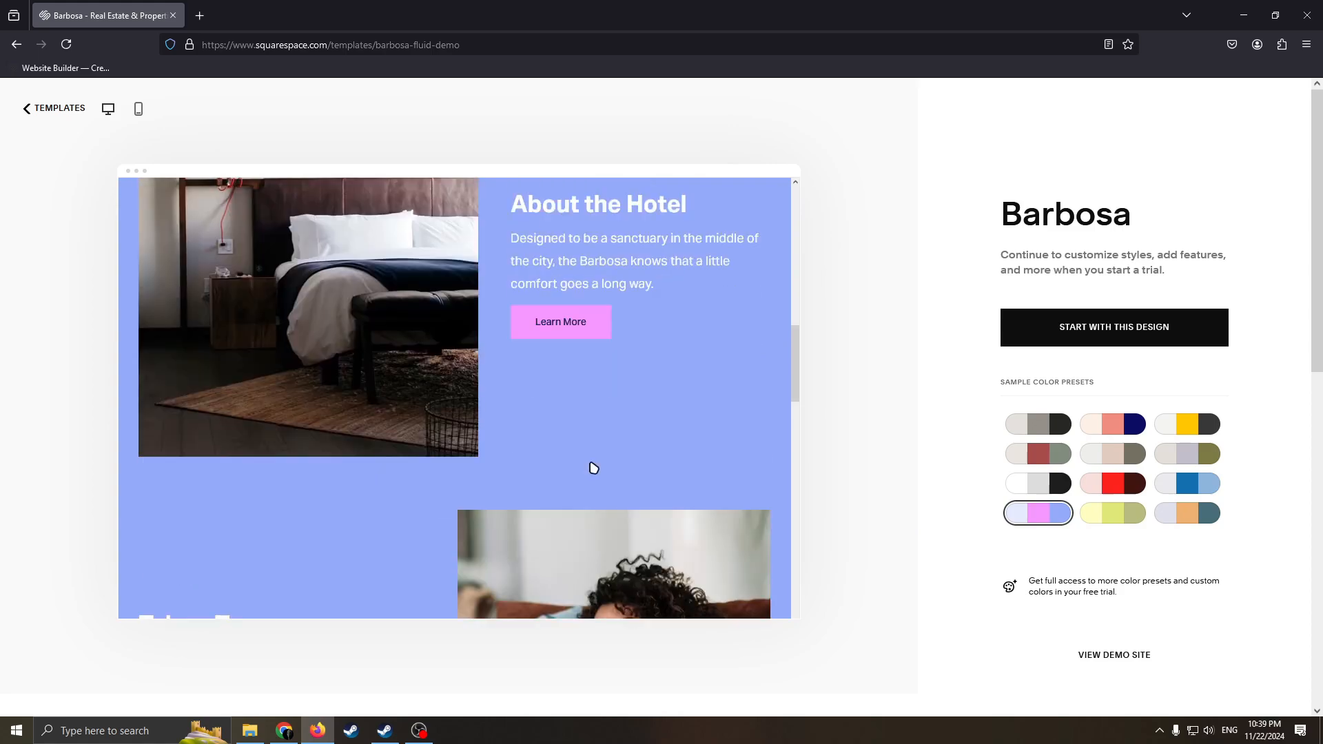
scroll(624, 469, down, 10)
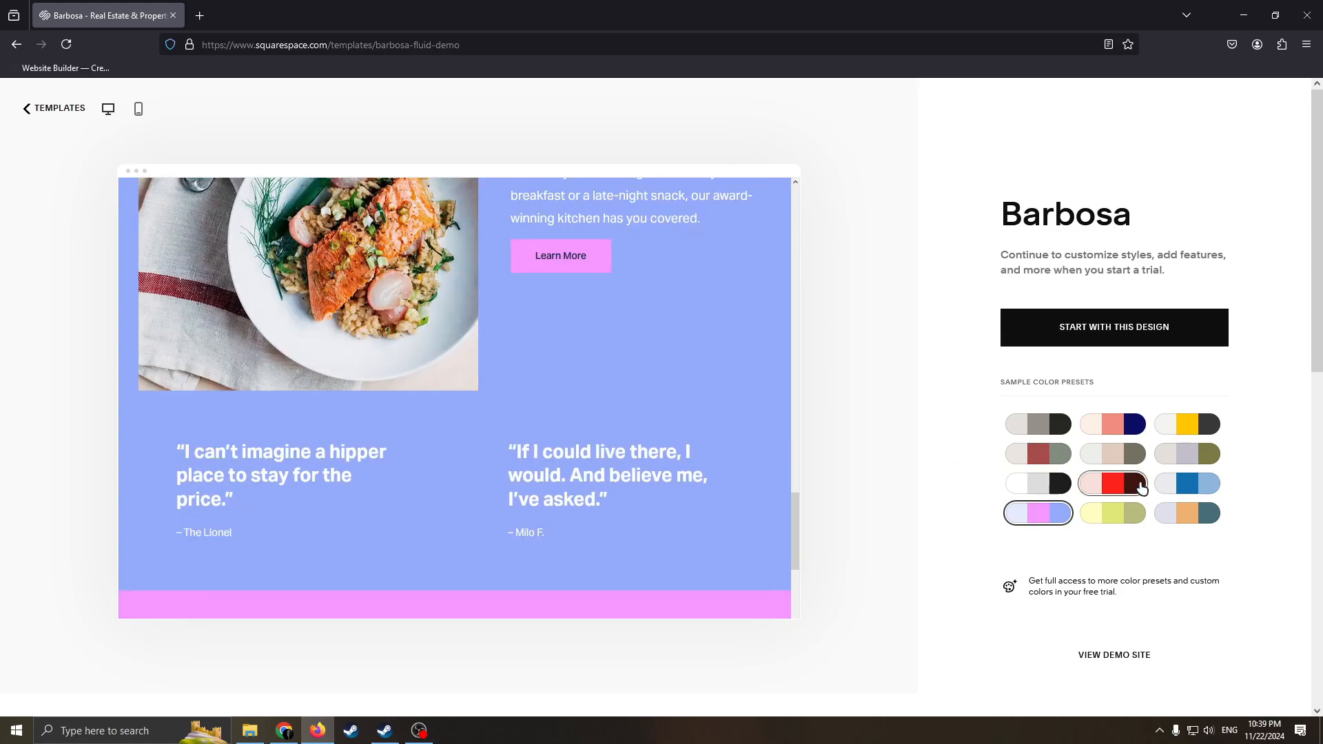
scroll(559, 453, up, 5)
click(1038, 484)
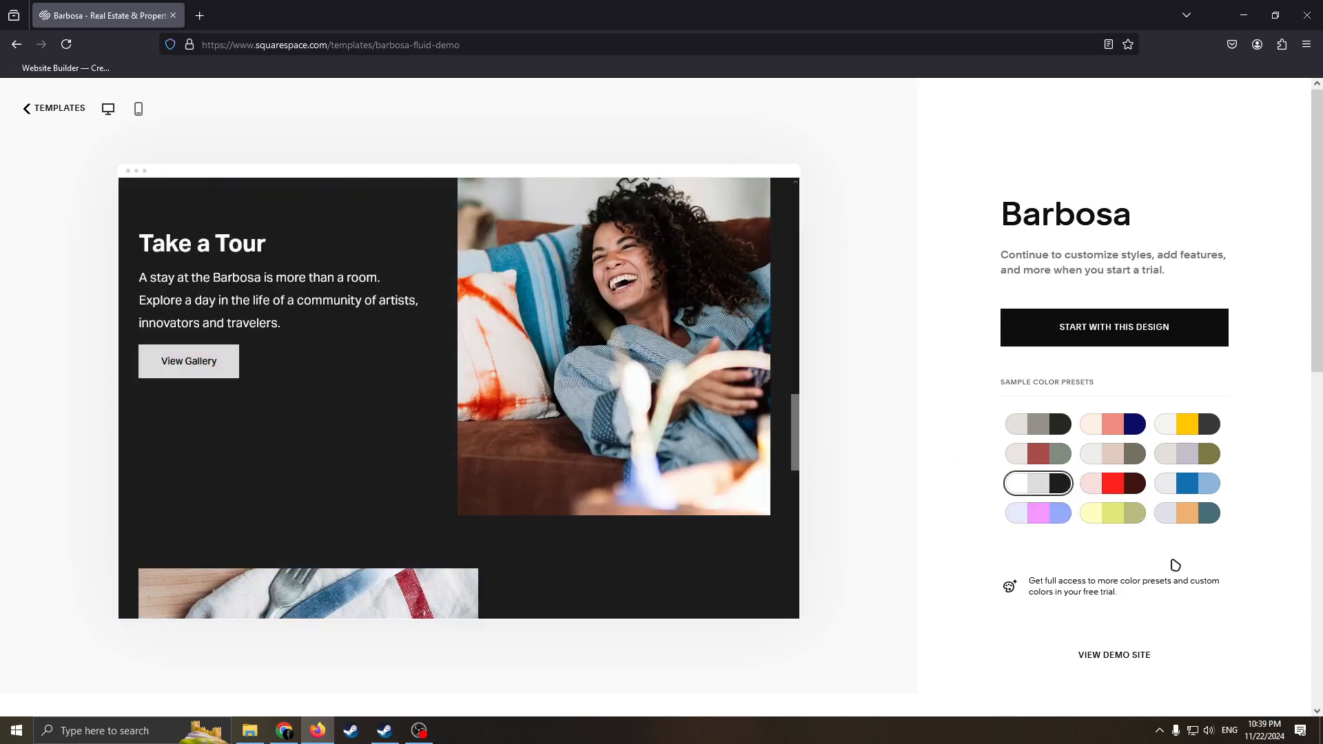
- Apply the beige, taupe and near-black color preset to the Barbosa template and start the site with this design
scroll(660, 472, up, 1)
scroll(661, 476, up, 8)
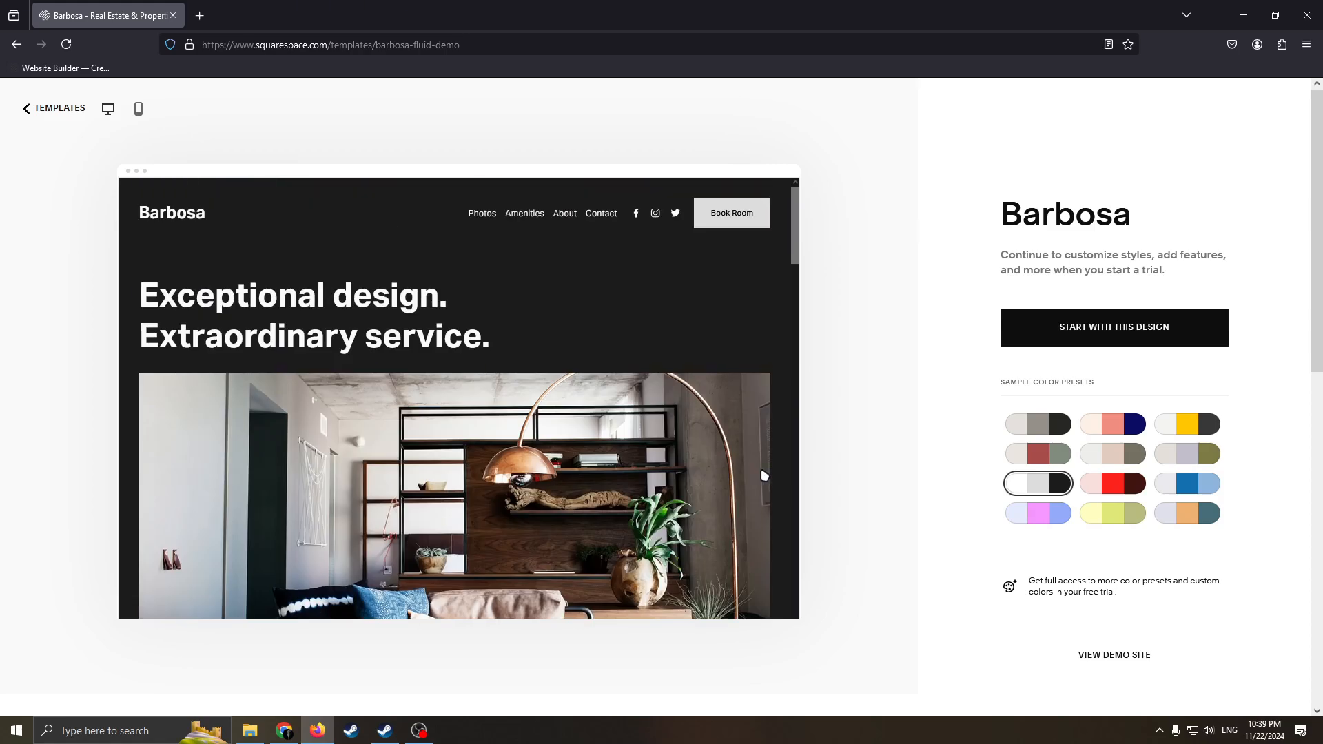
click(1038, 423)
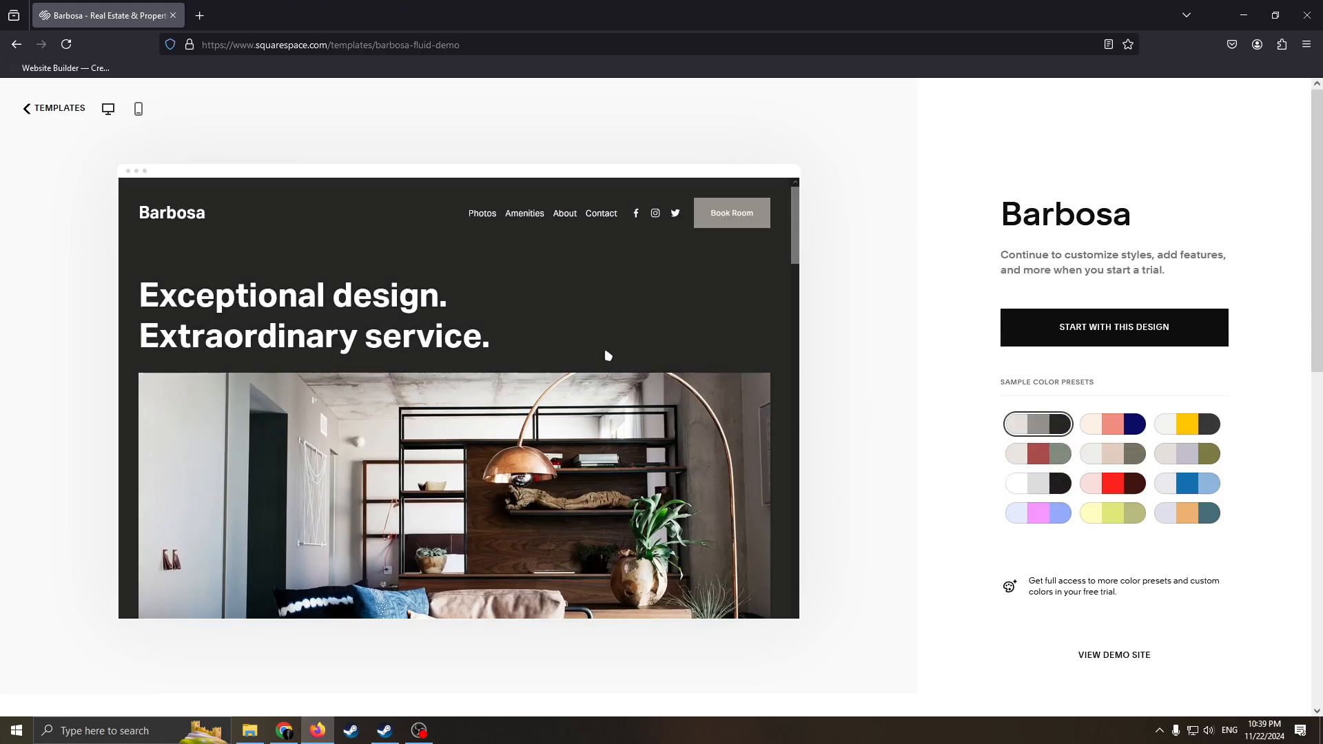
scroll(1013, 503, down, 3)
scroll(1013, 503, up, 3)
click(1106, 337)
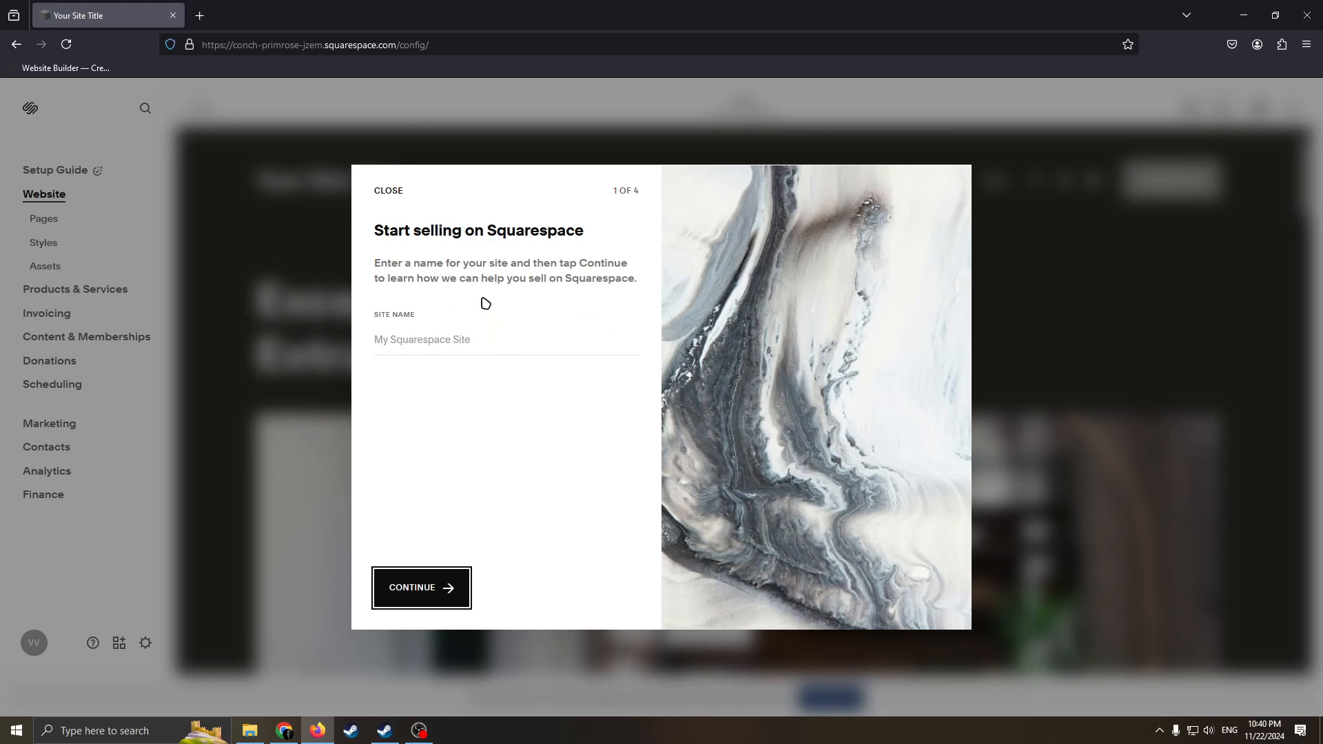
- Name the site with the owner's first name in possessive form followed by Real Estate, and finish the four-part selling introduction
click(425, 354)
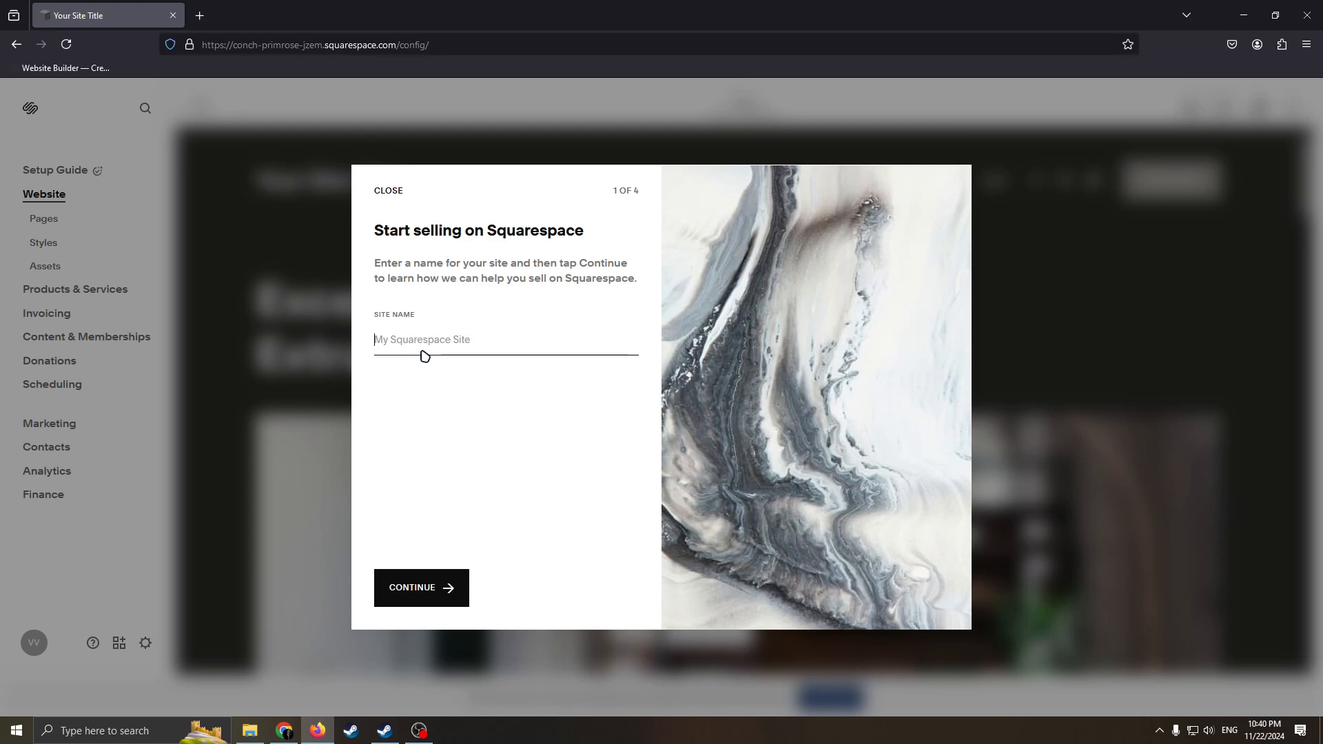
text(Vlas)
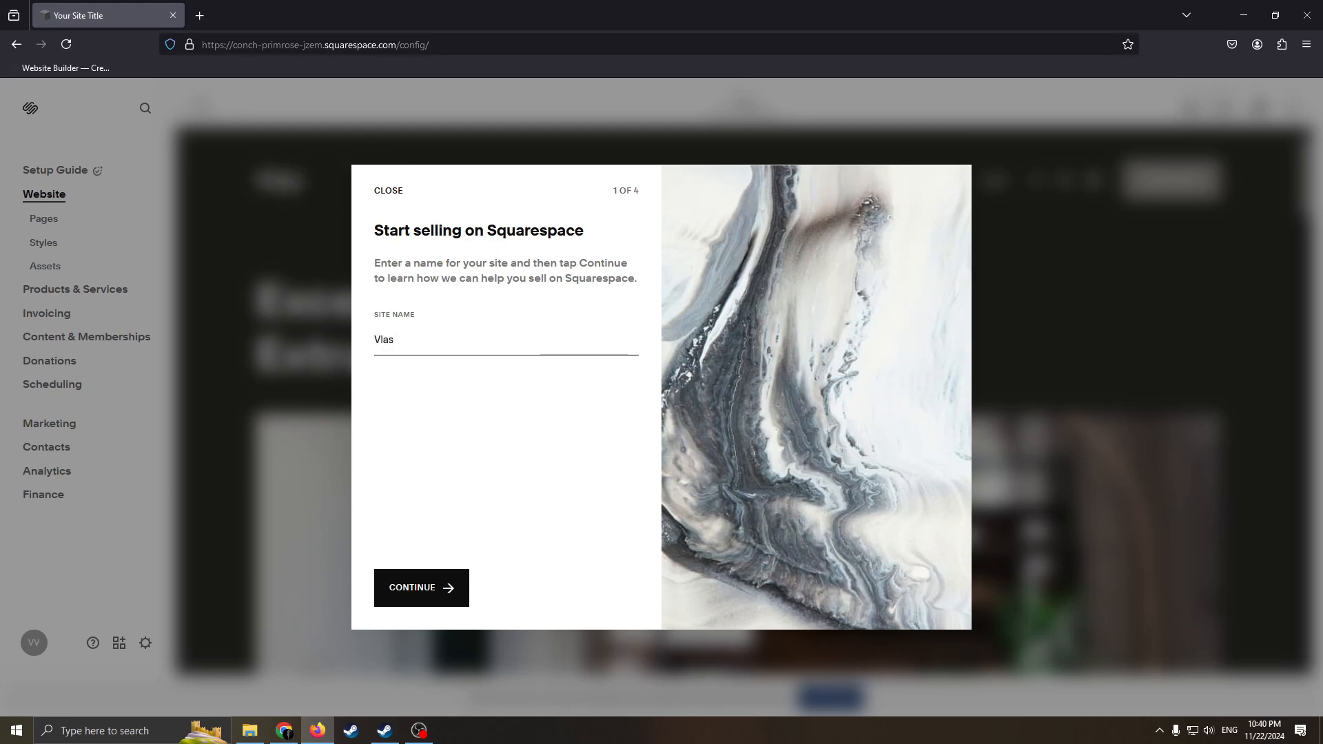
key(BackSpace)
text(d's)
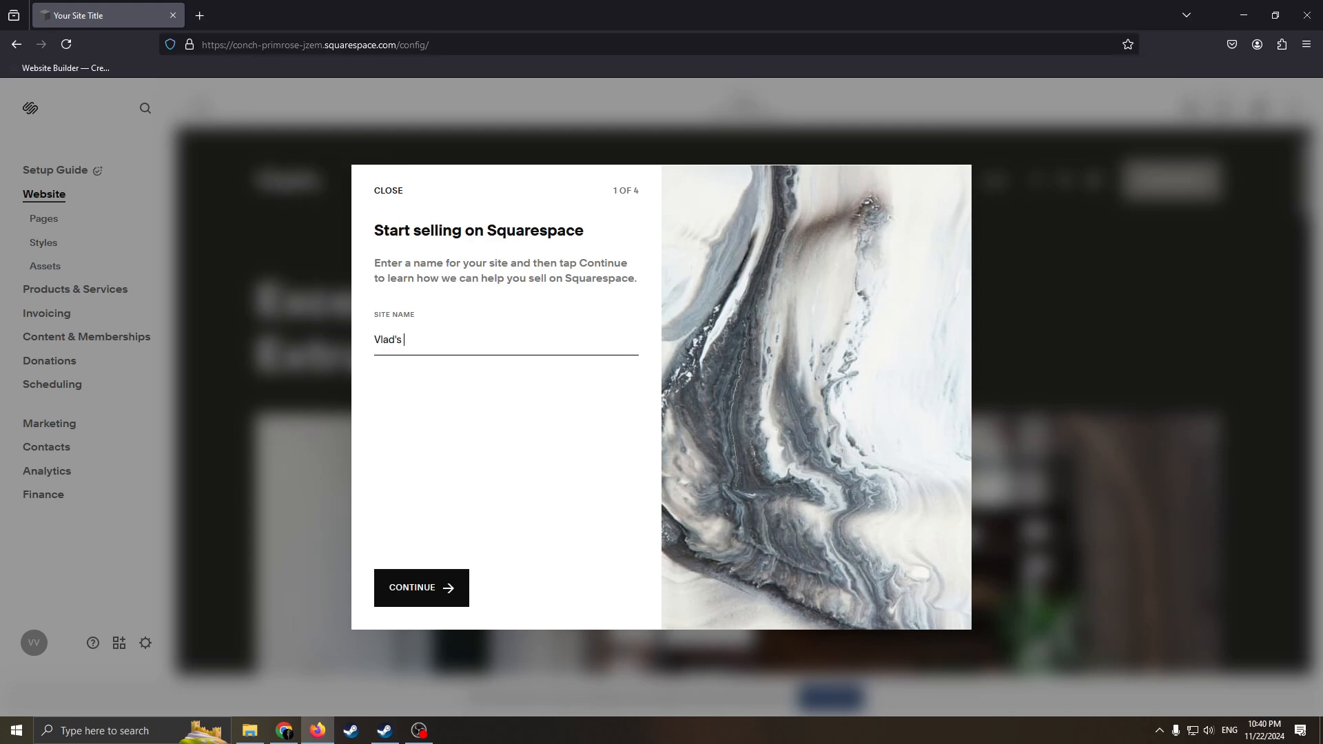
text( Real Estate)
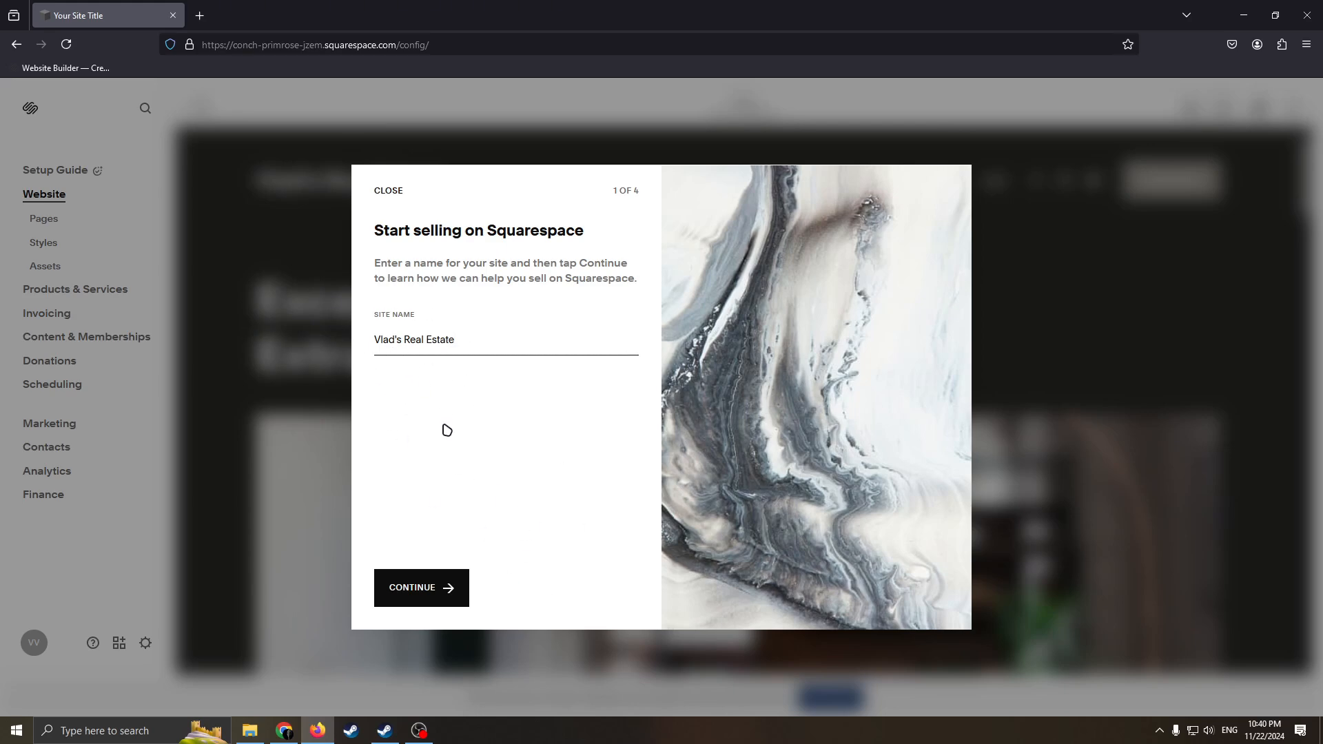
click(443, 590)
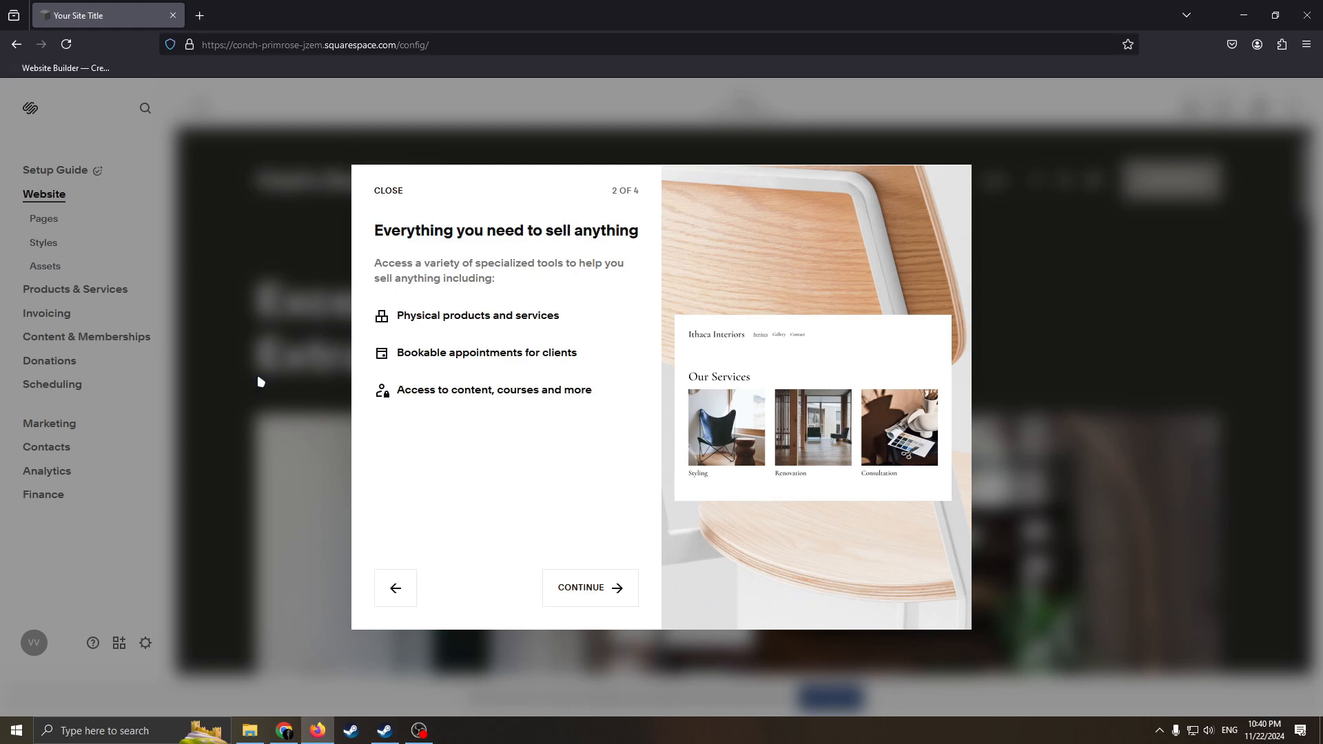
click(590, 594)
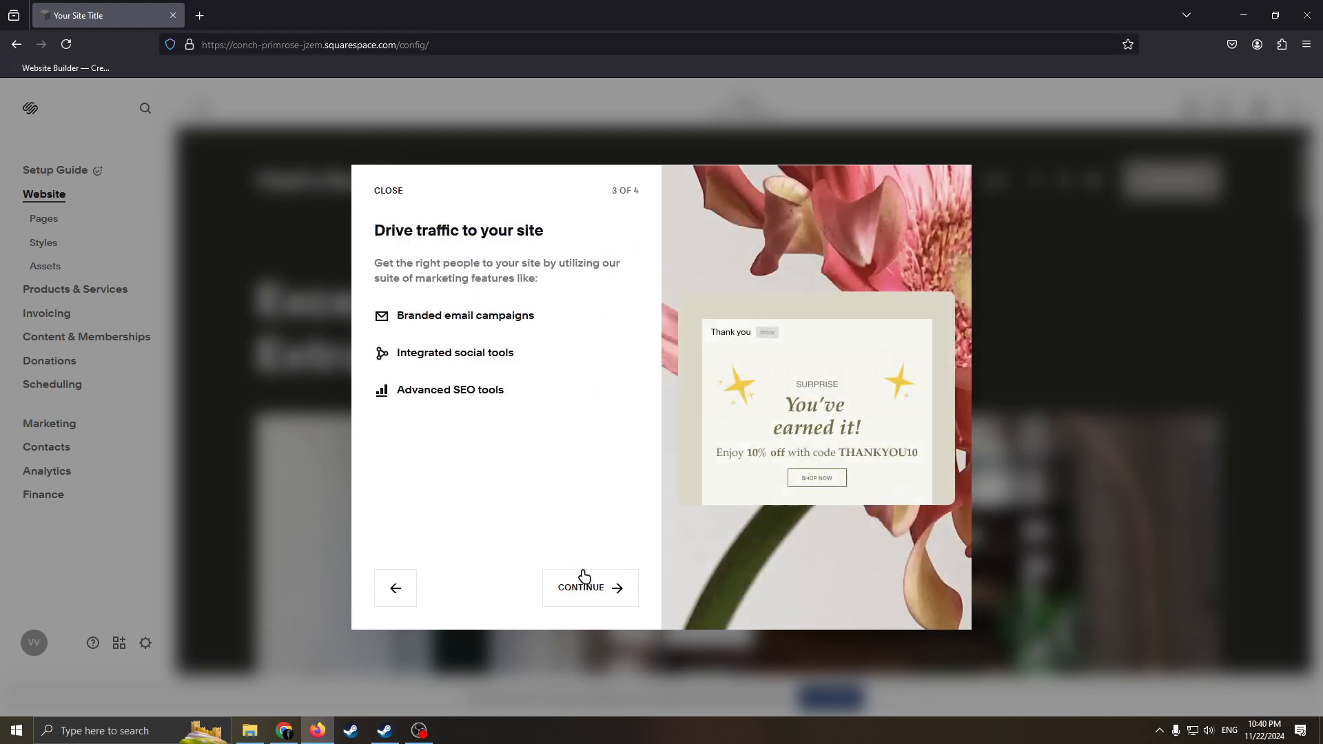
click(584, 585)
click(597, 587)
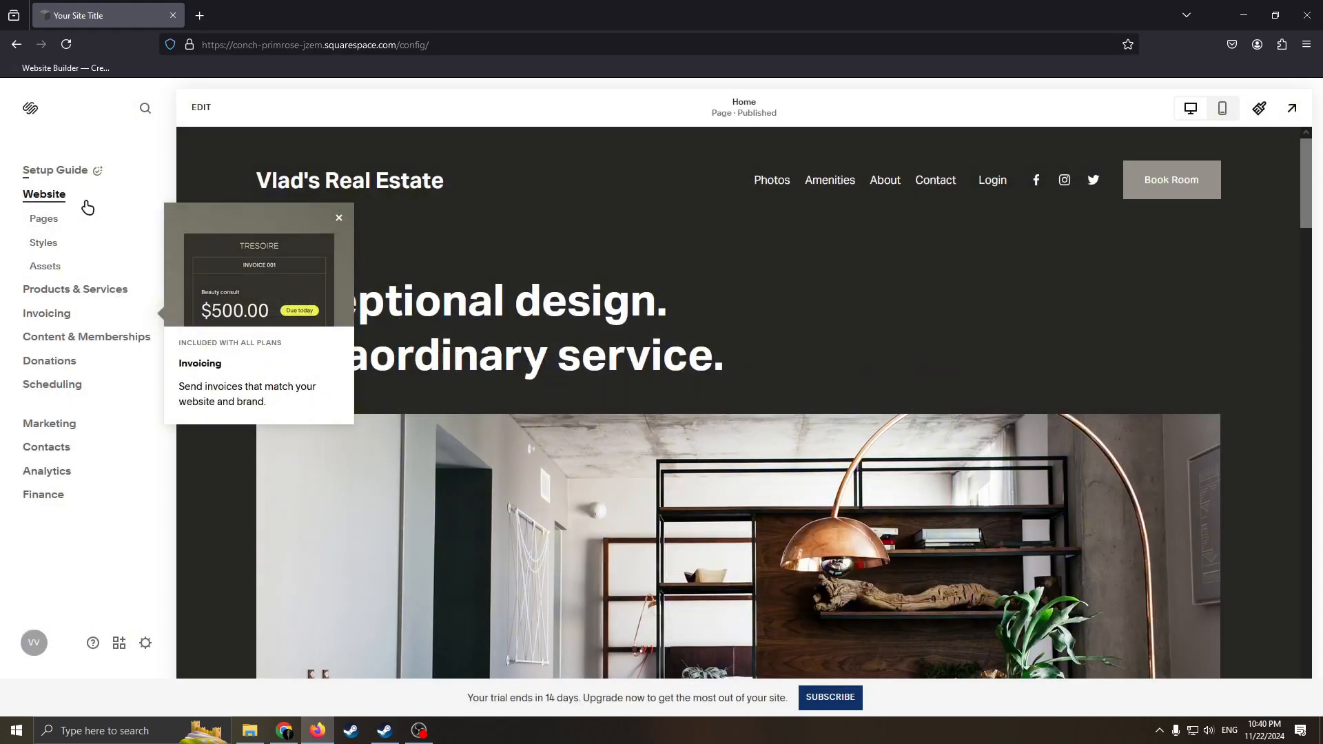
- Delete the Amenities page and move the Home page from Not Linked to the first place in the main navigation
click(345, 220)
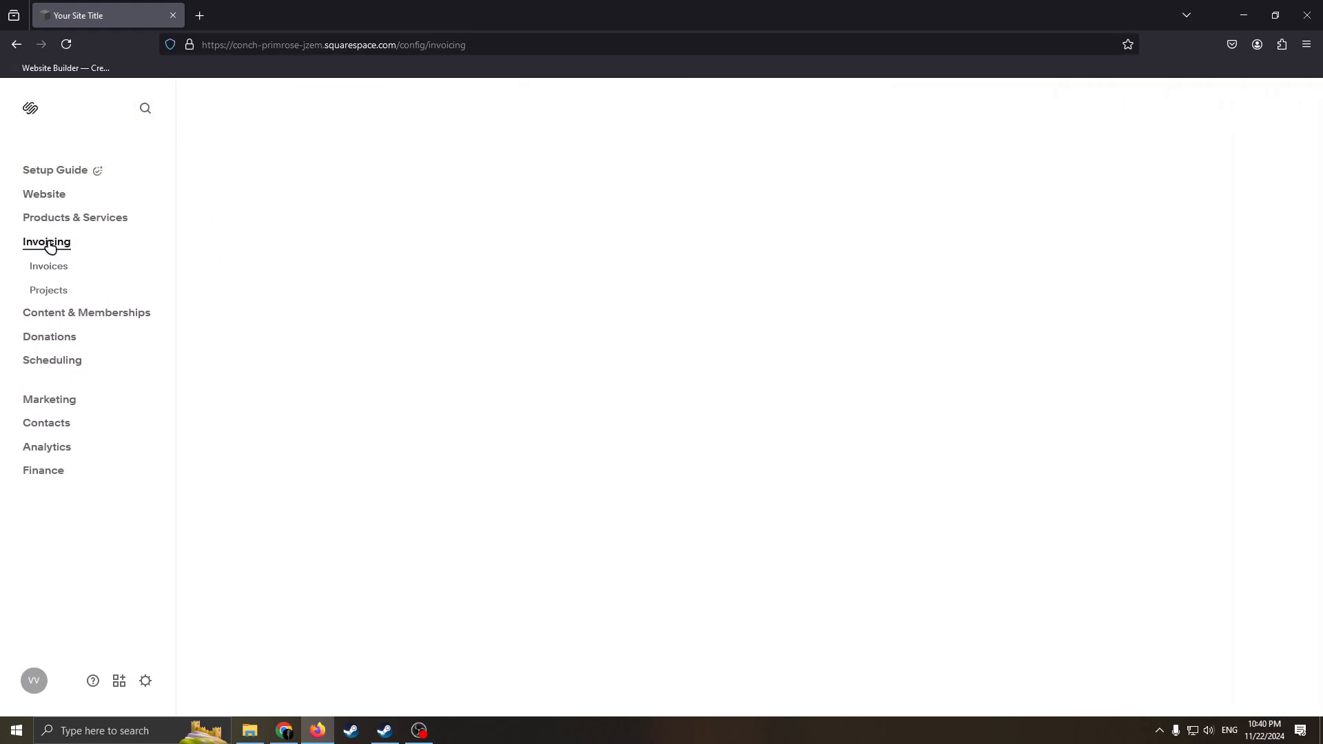
click(52, 204)
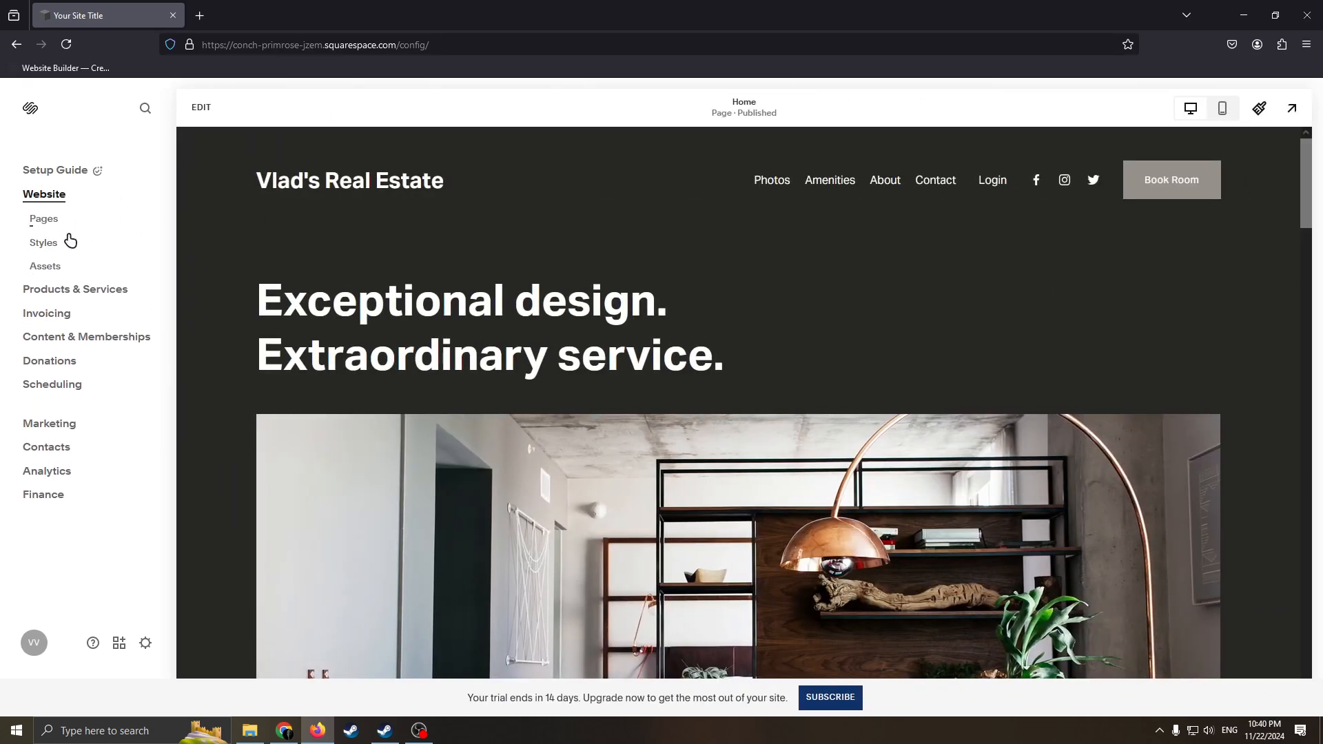
click(41, 224)
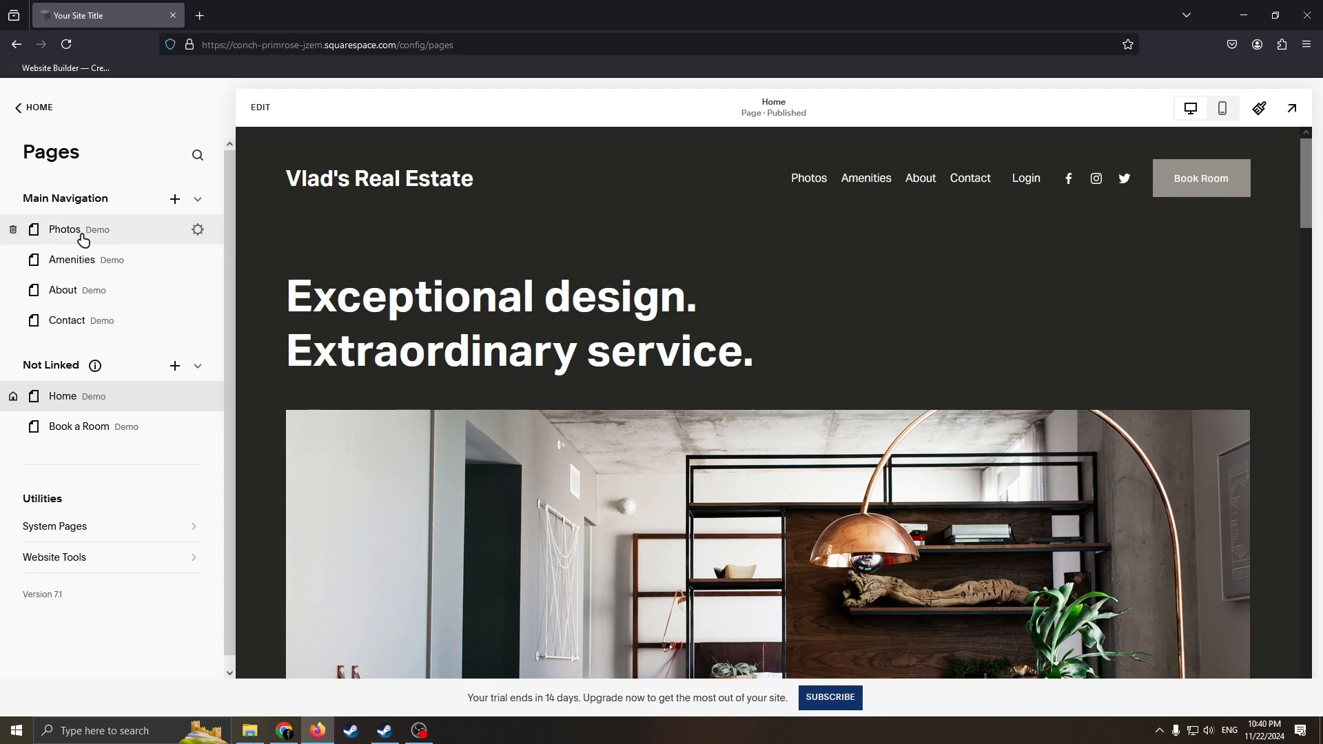
mouse_move(74, 229)
mouse_down()
mouse_move(63, 298)
mouse_move(59, 257)
mouse_move(85, 334)
mouse_move(93, 241)
mouse_up()
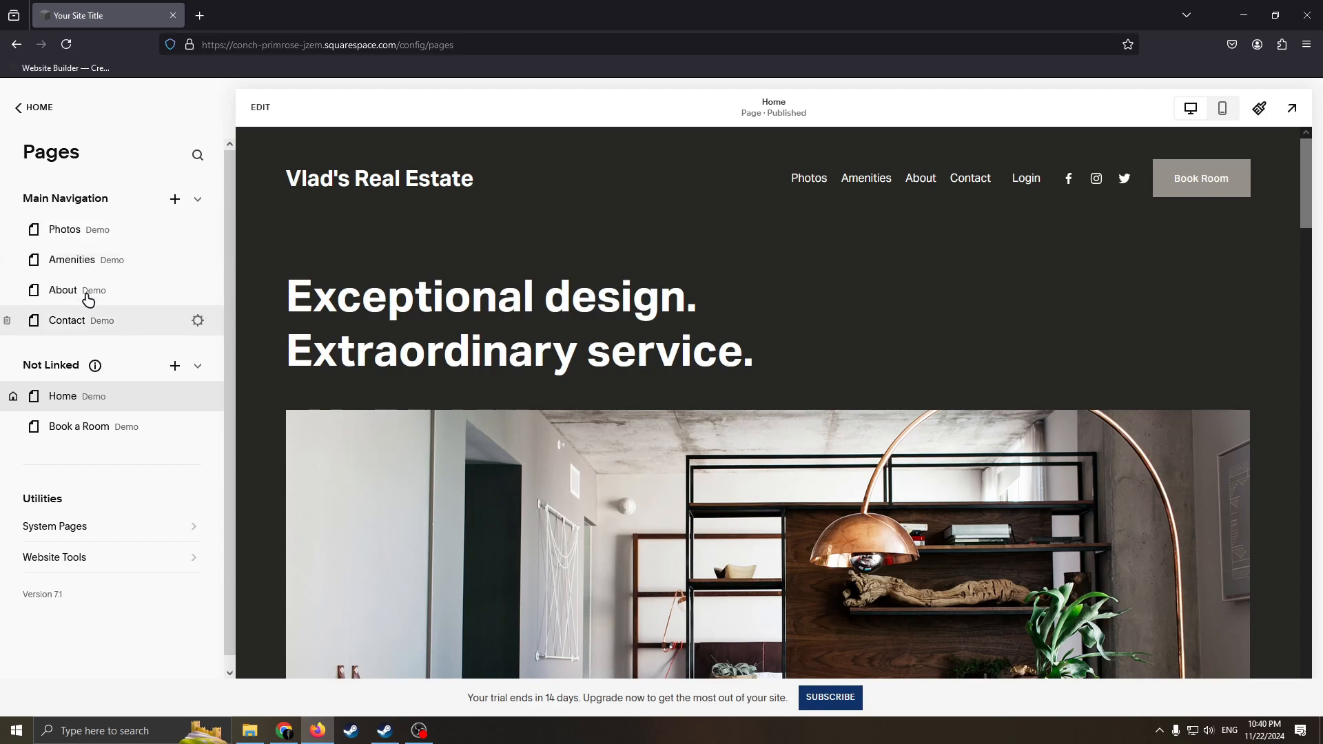
click(13, 261)
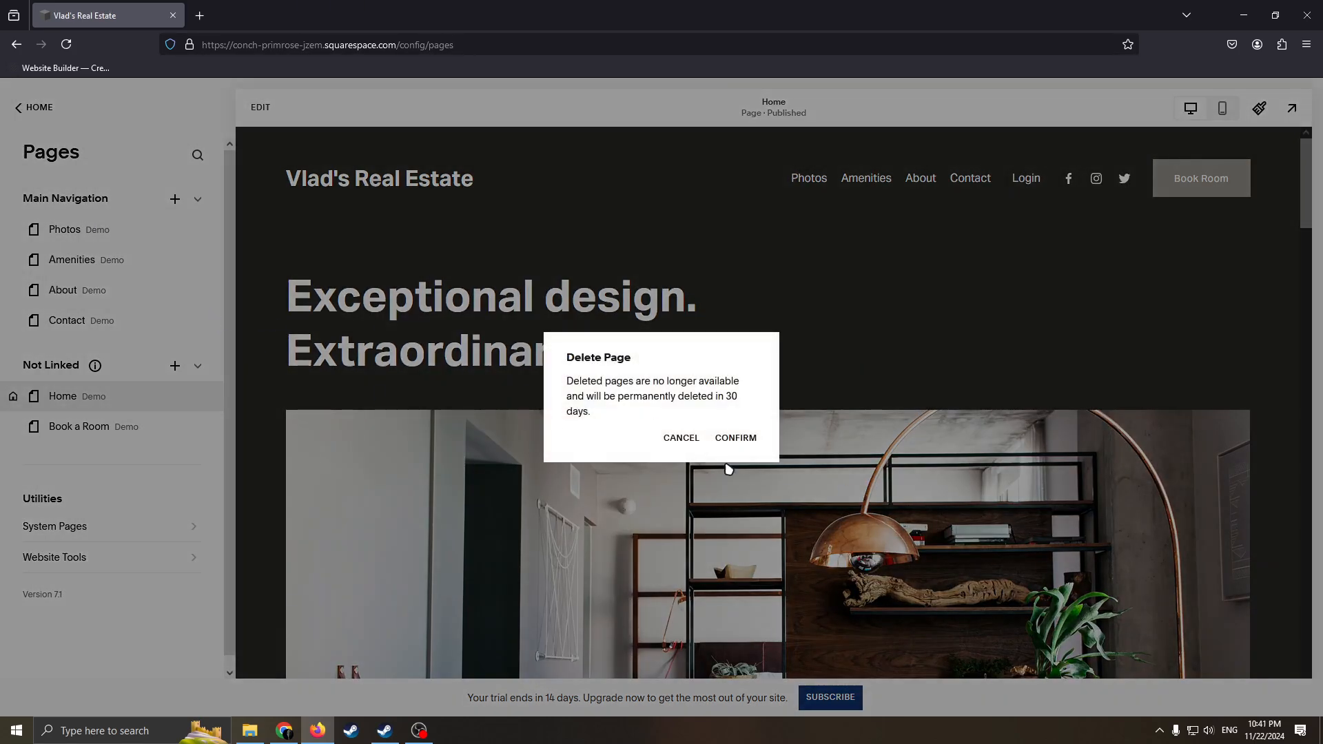
click(736, 441)
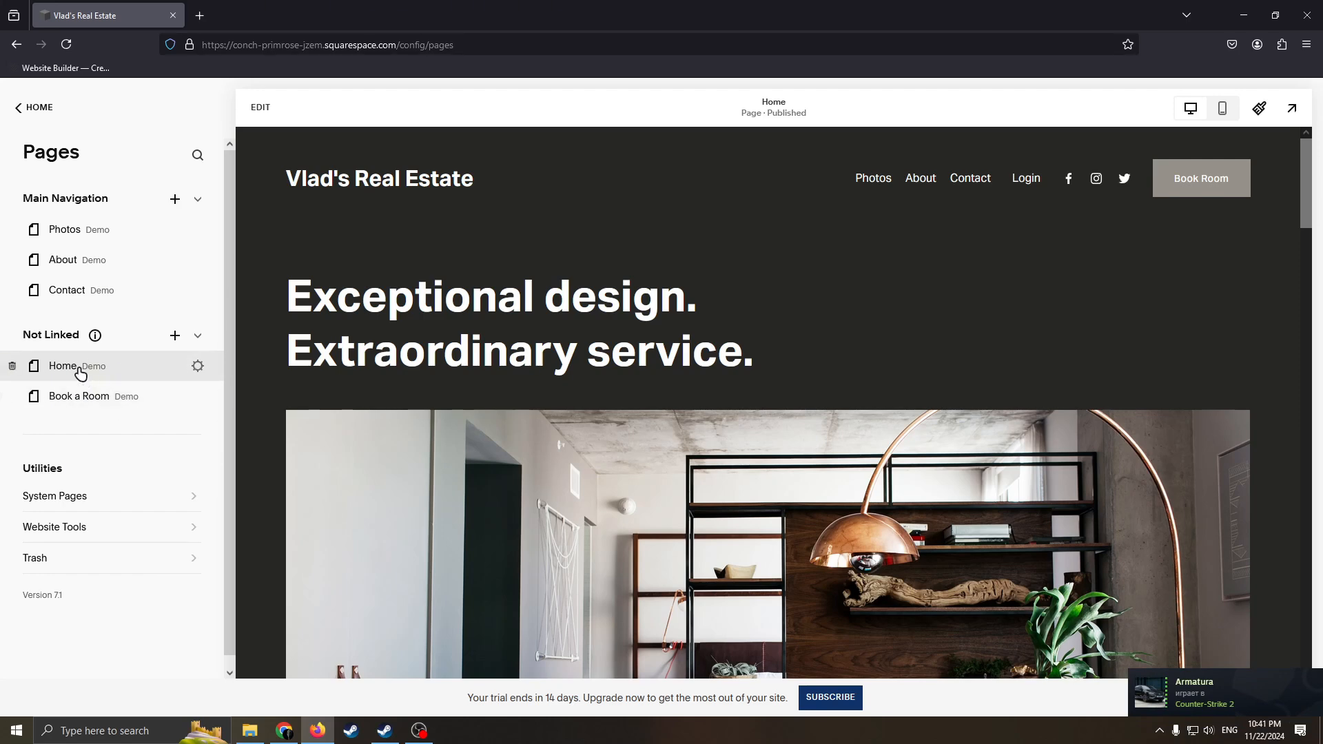
drag(55, 372, 126, 224)
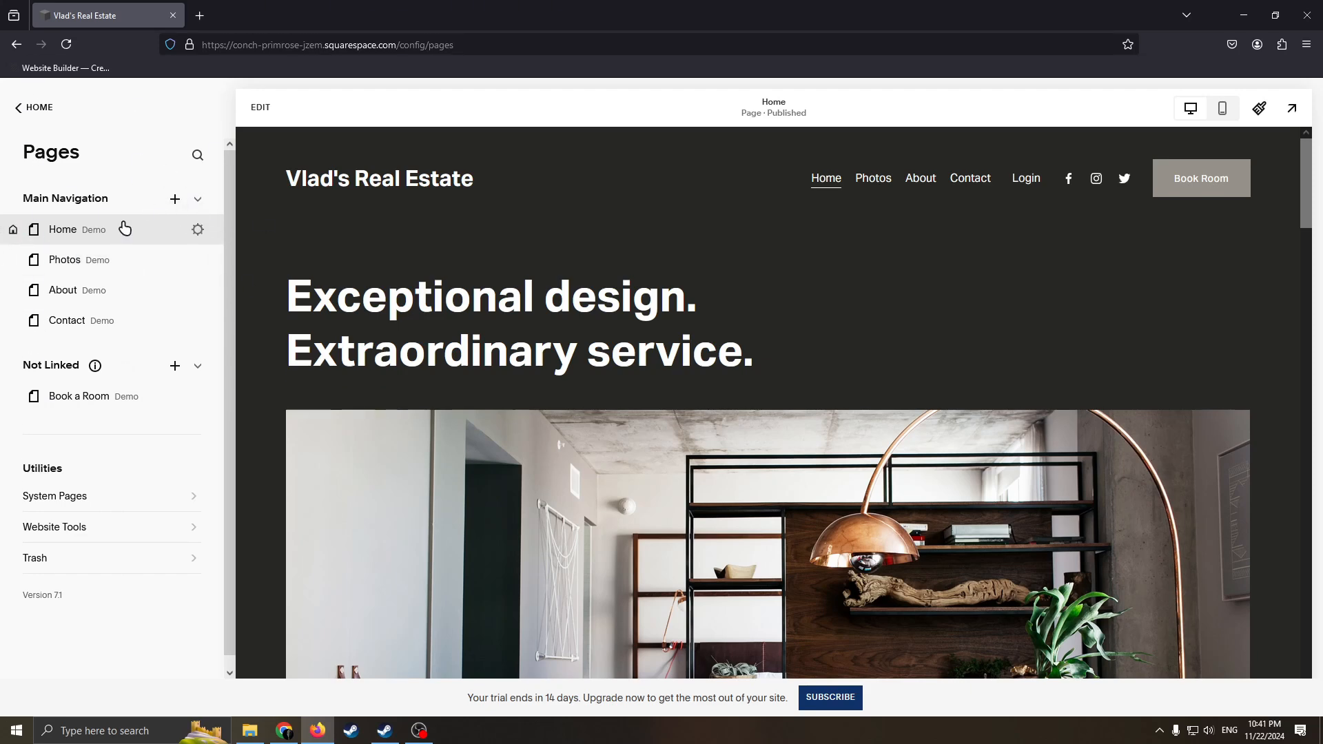
click(25, 110)
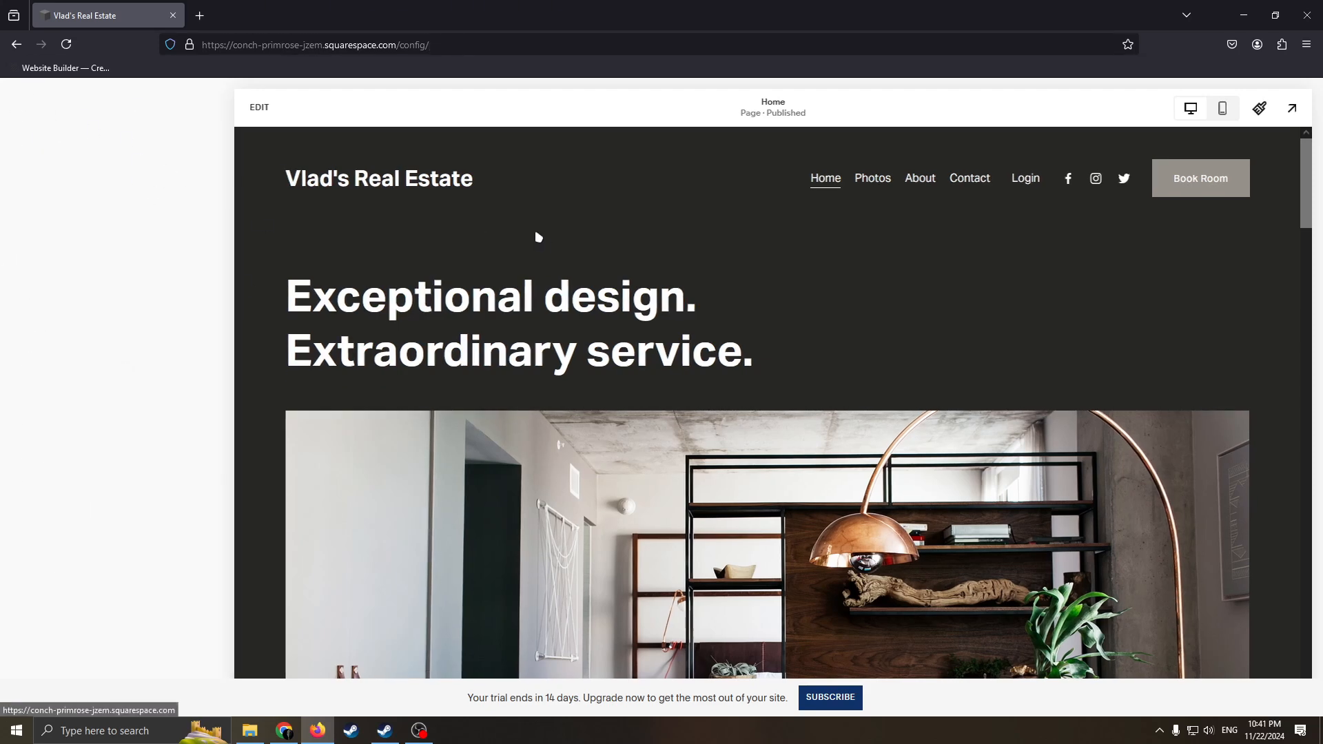
- Open the site styles to view the theme, font, color, button and form options, reload the page and exit the editor
click(41, 249)
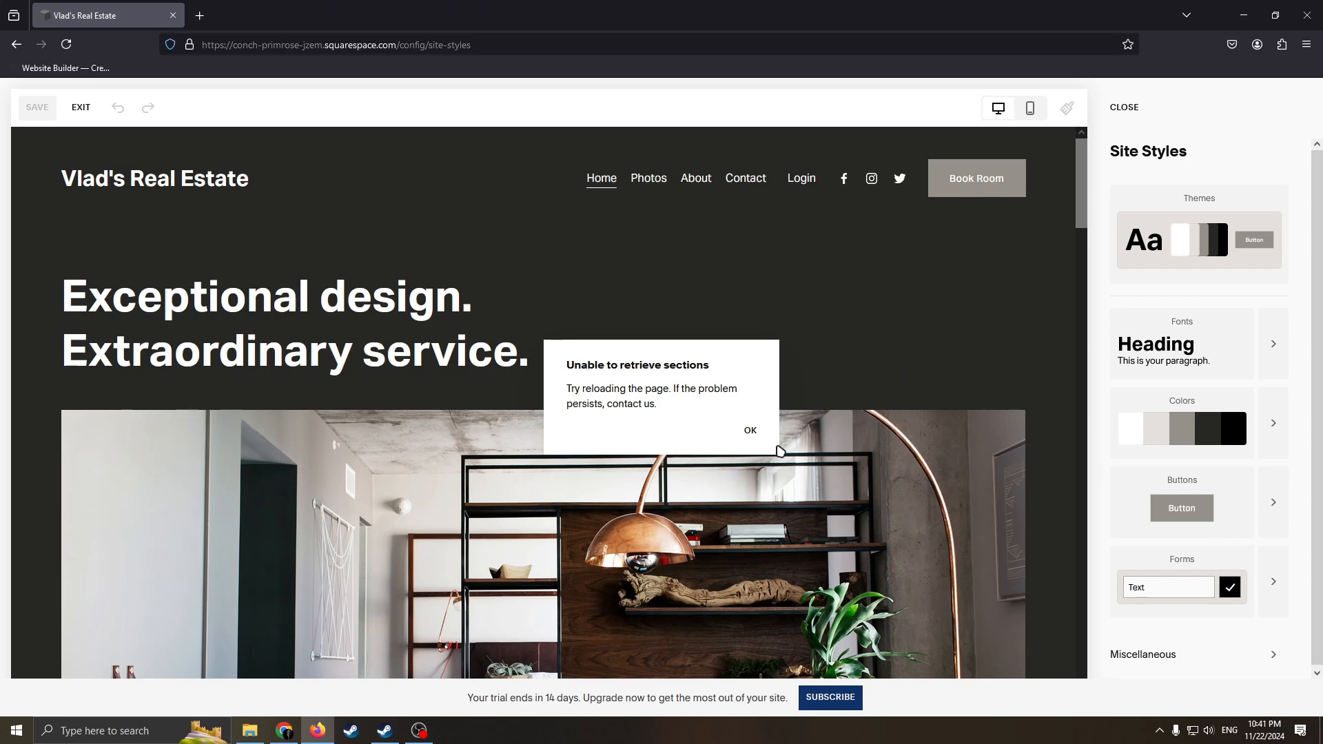
click(749, 432)
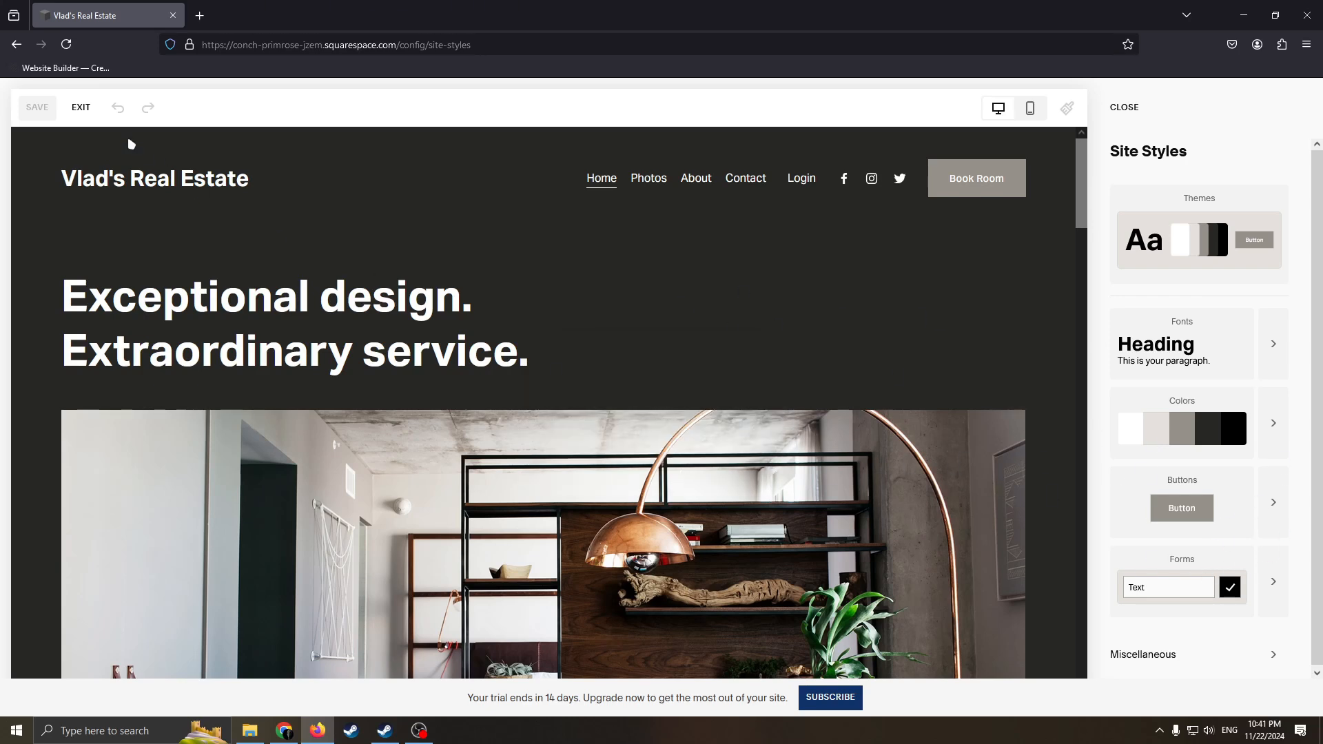
click(66, 44)
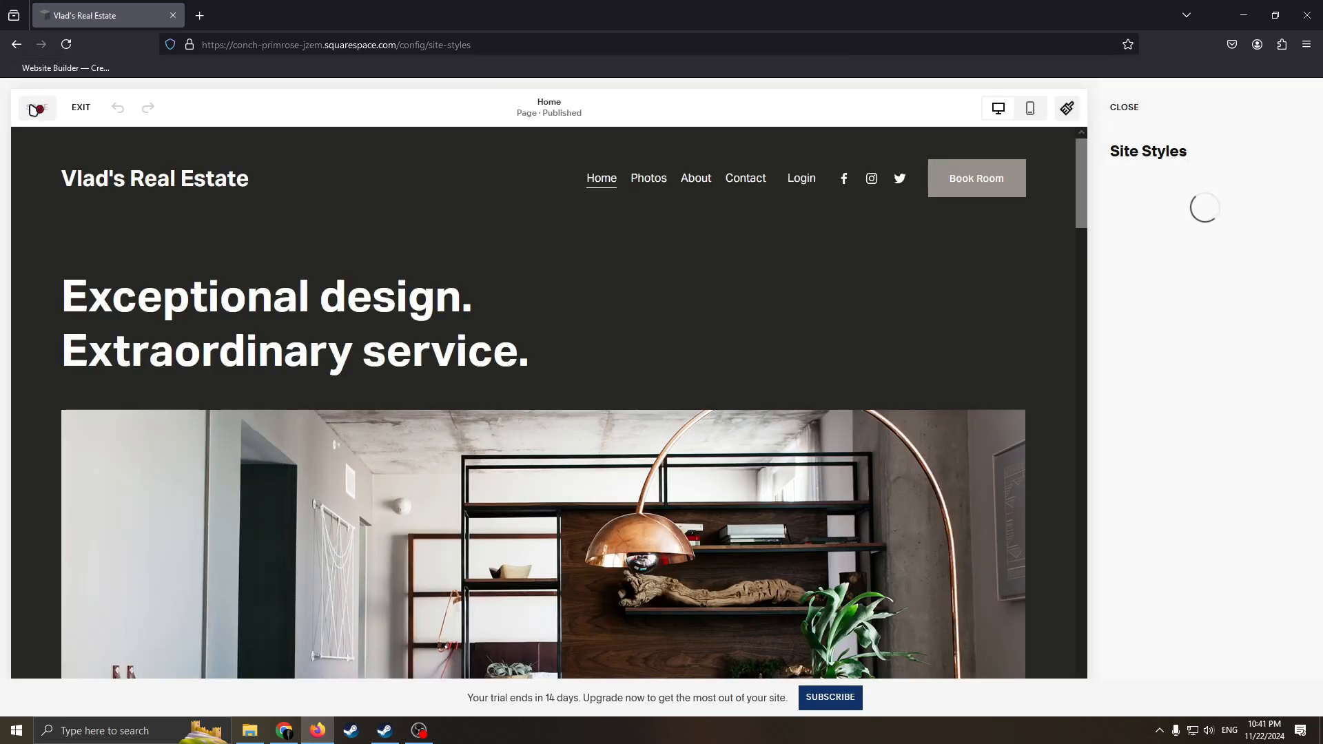
click(33, 111)
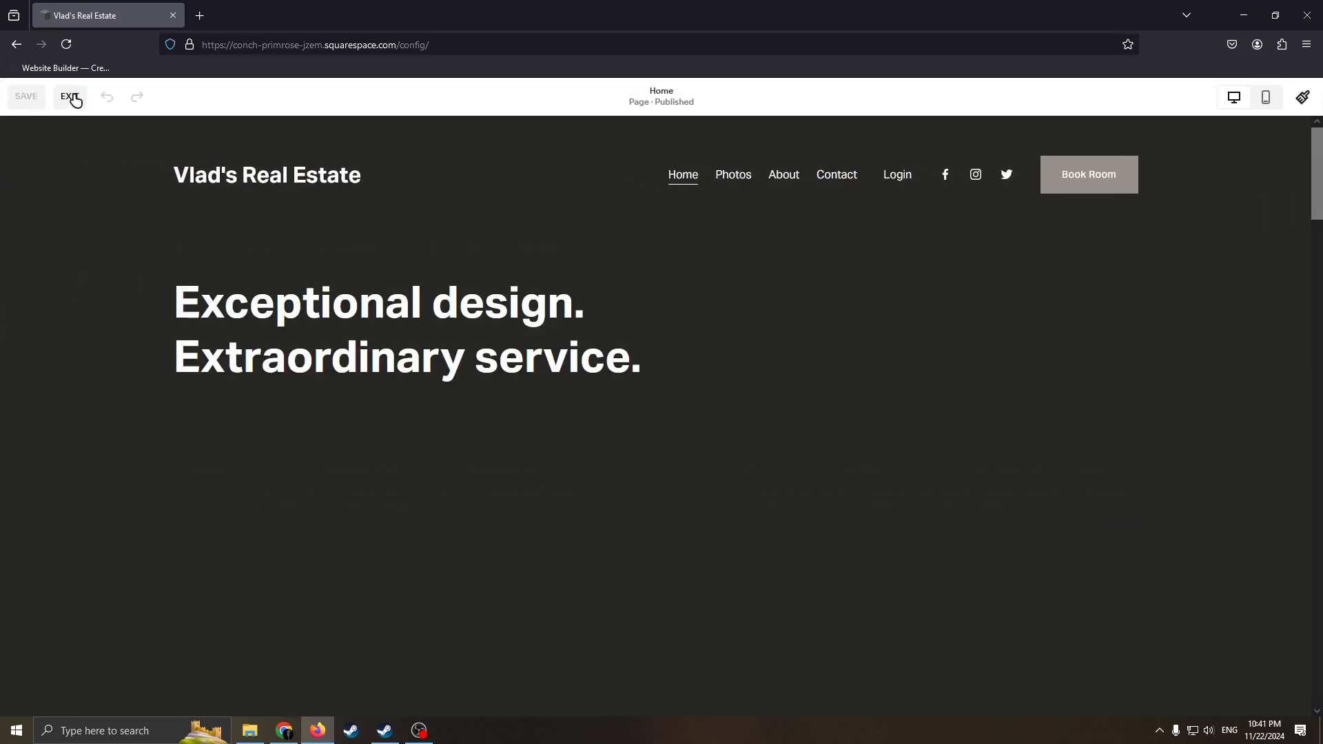
click(68, 96)
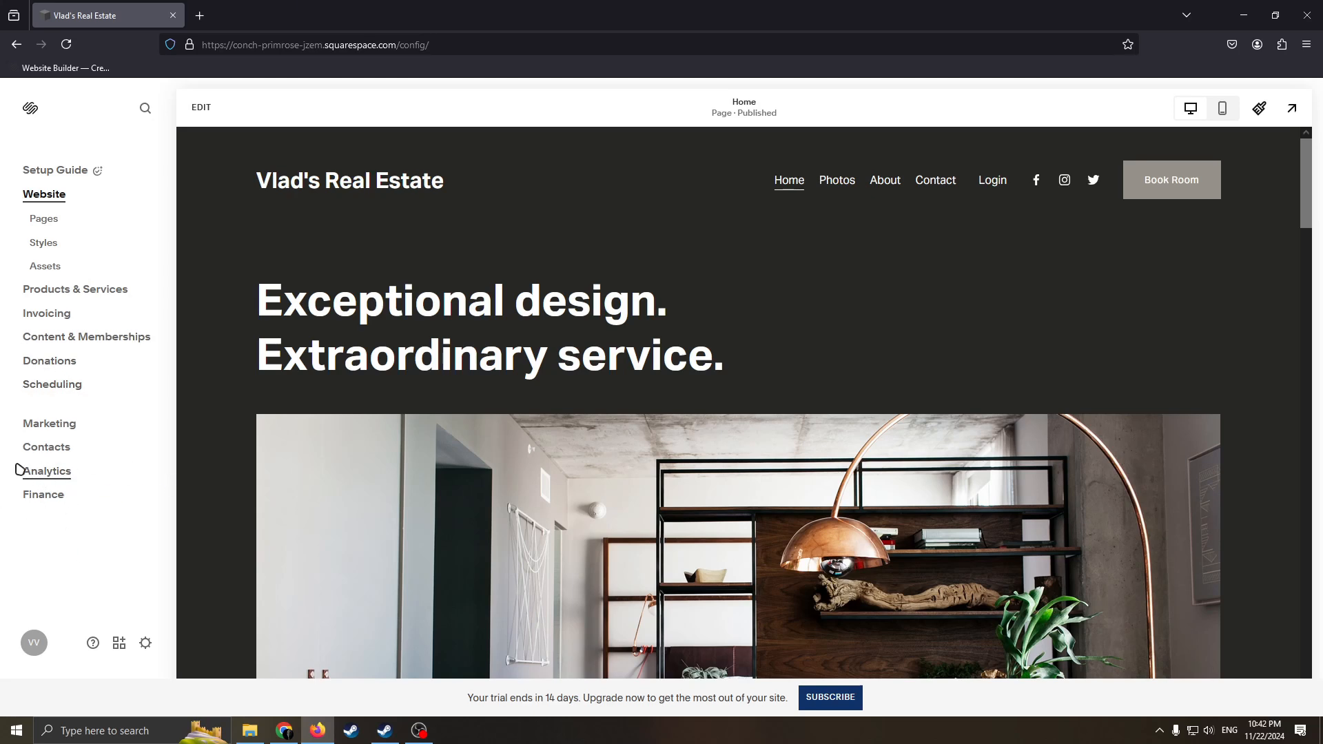
- Postpone the Analytics introduction and review the Traffic, Traffic Sources, Search Keywords and Geography reports
click(55, 477)
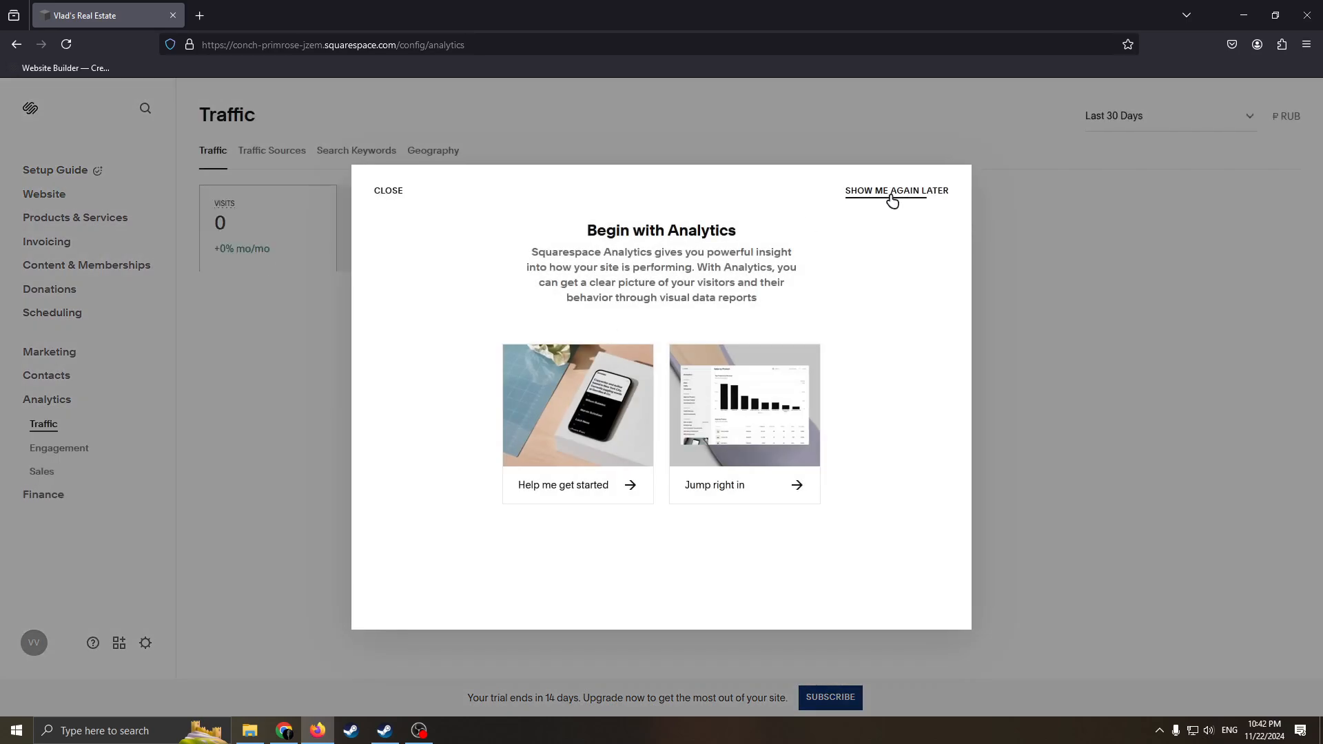
click(893, 200)
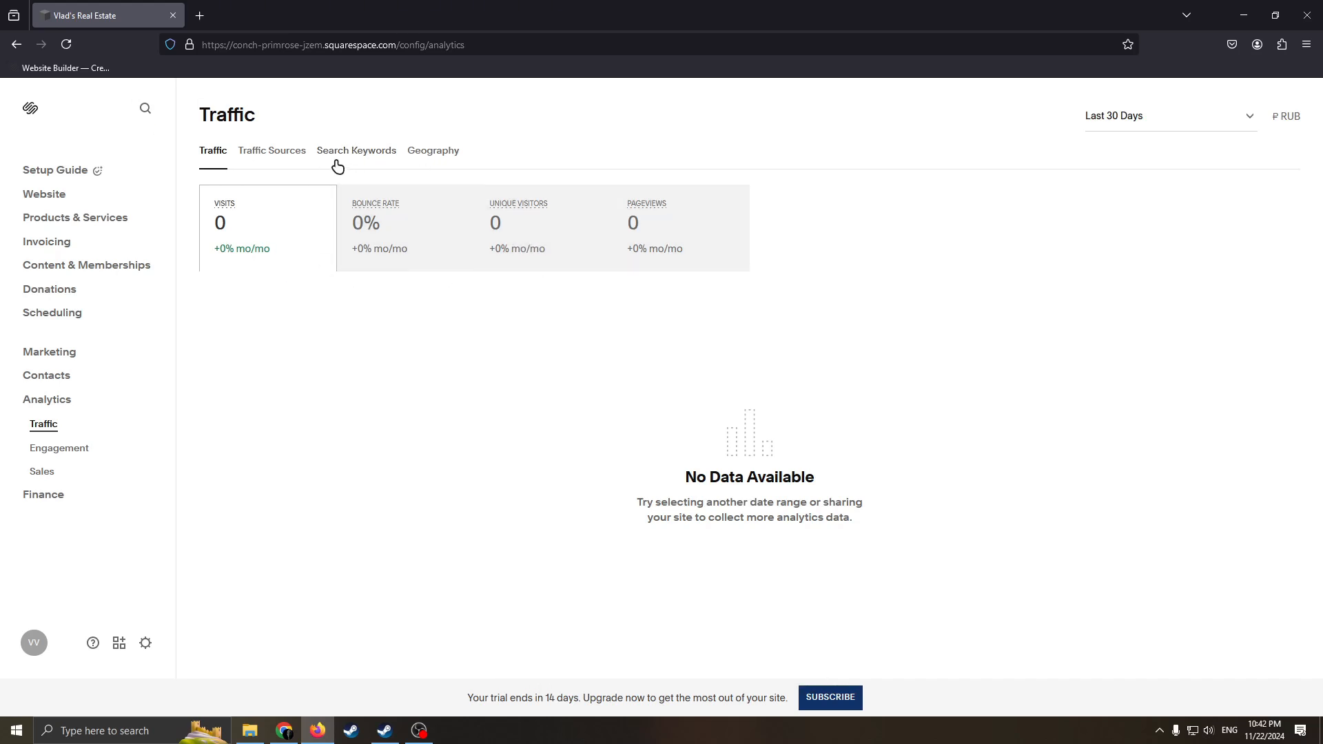
click(433, 151)
click(219, 151)
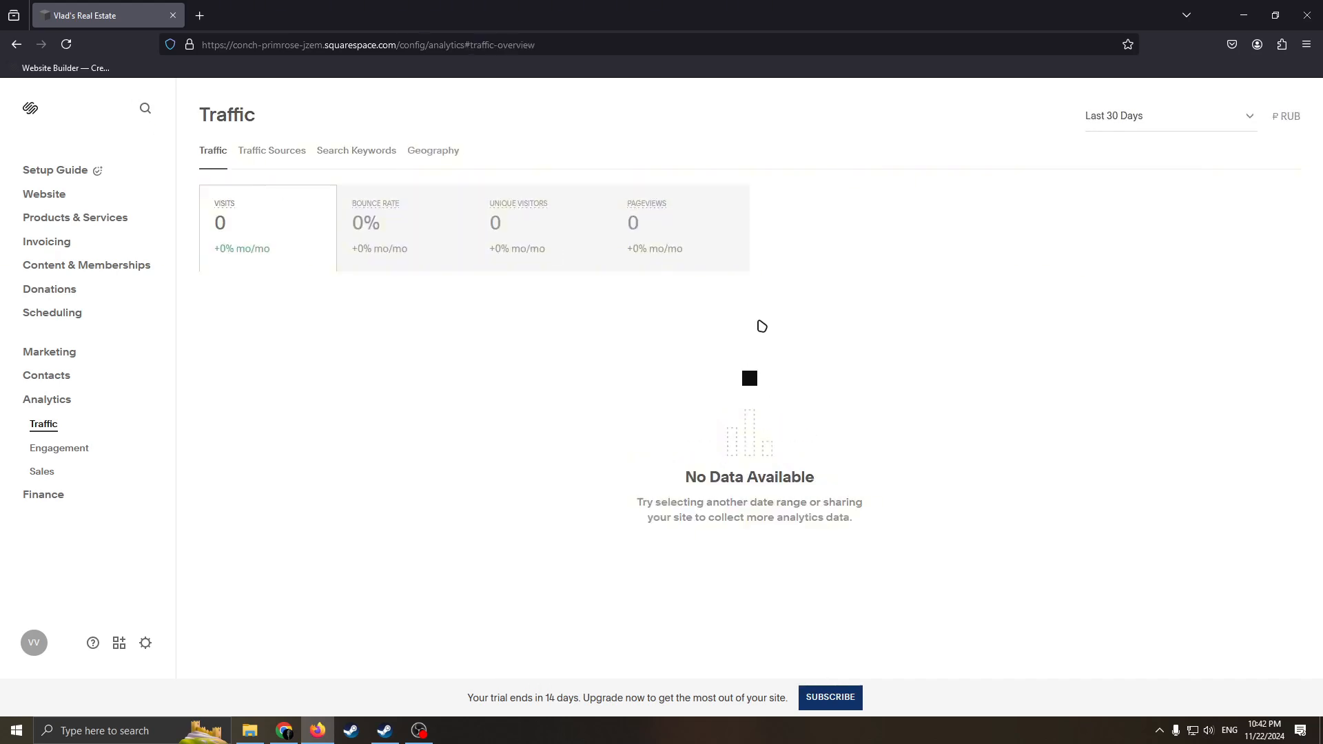
click(278, 152)
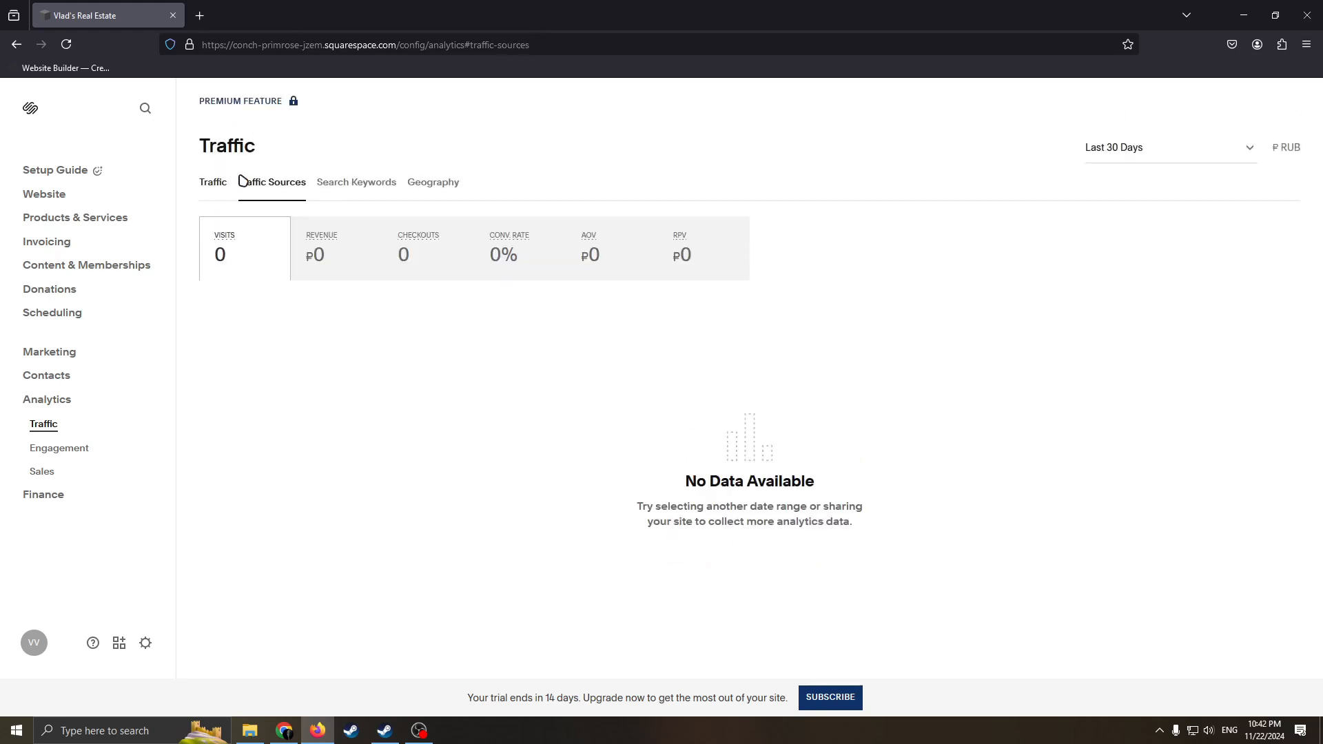
click(356, 182)
click(276, 148)
click(220, 176)
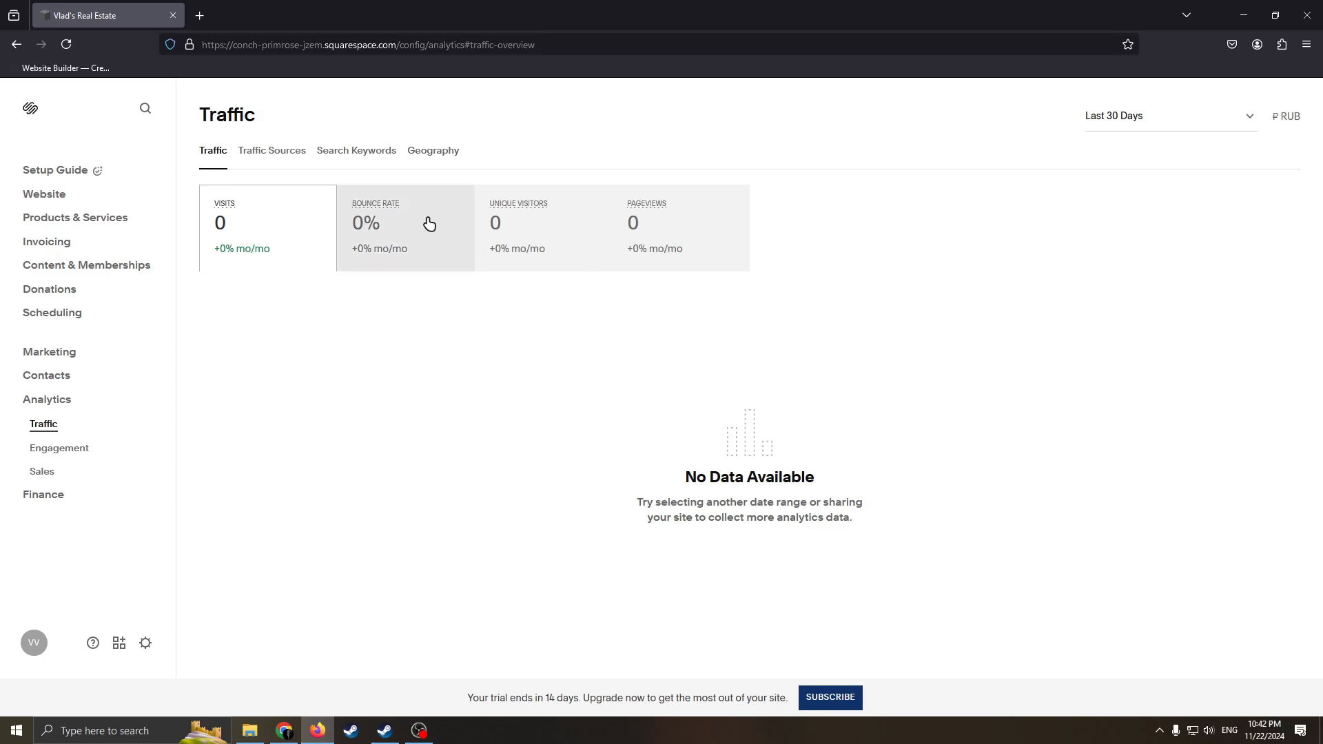
- Return to the website overview and open the Home page for editing
click(46, 195)
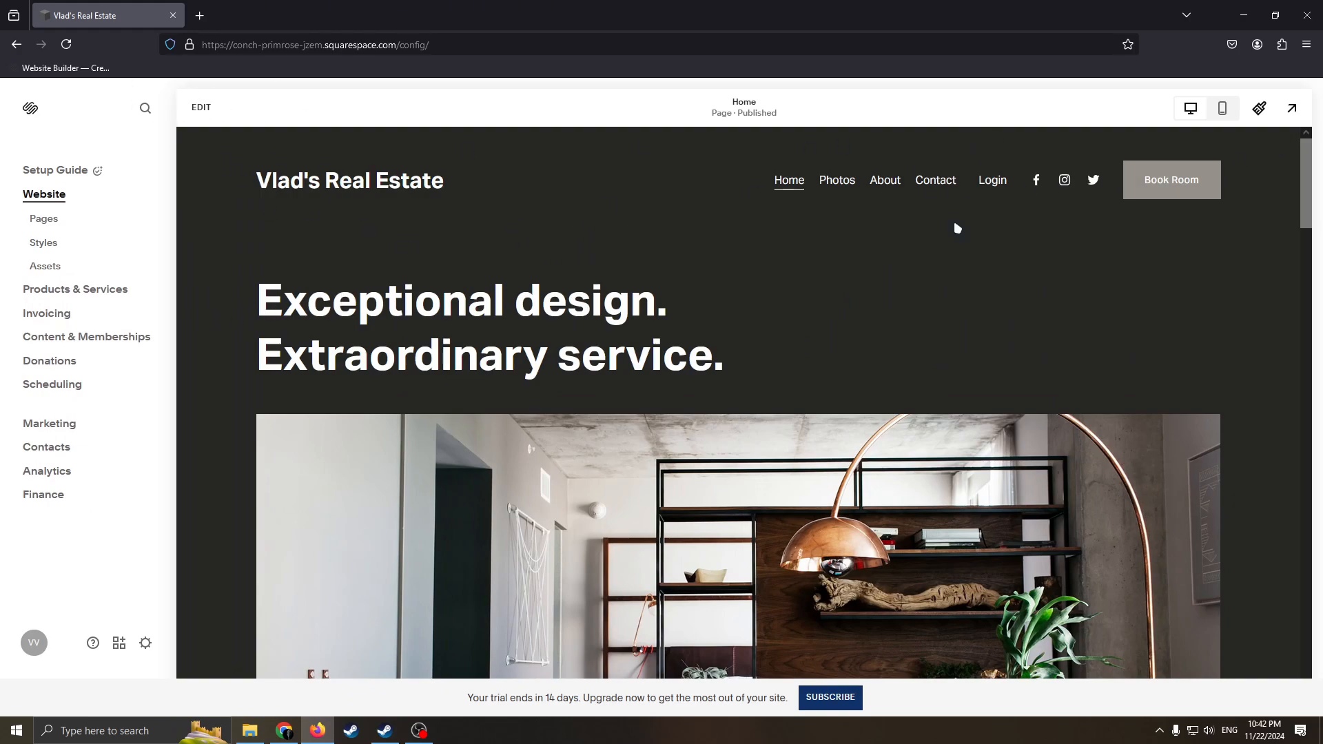
scroll(961, 310, down, 2)
scroll(855, 293, up, 2)
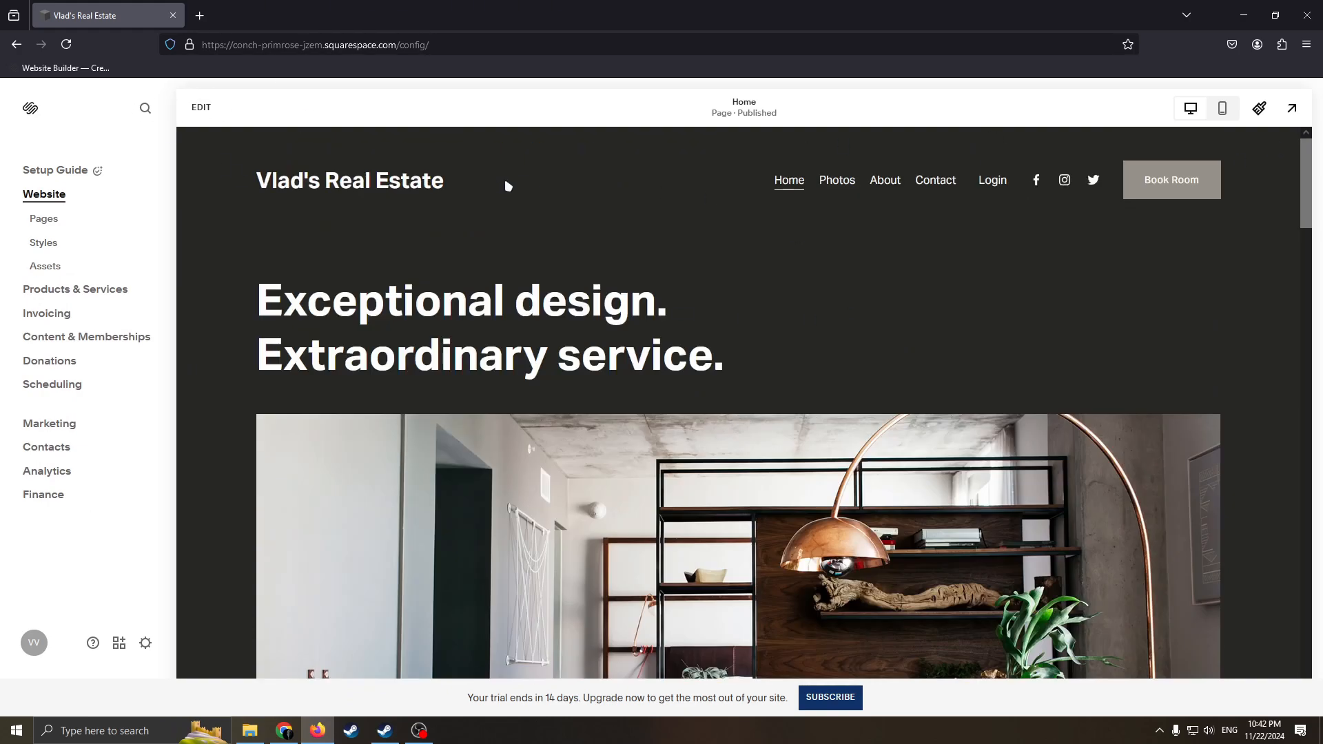
click(203, 108)
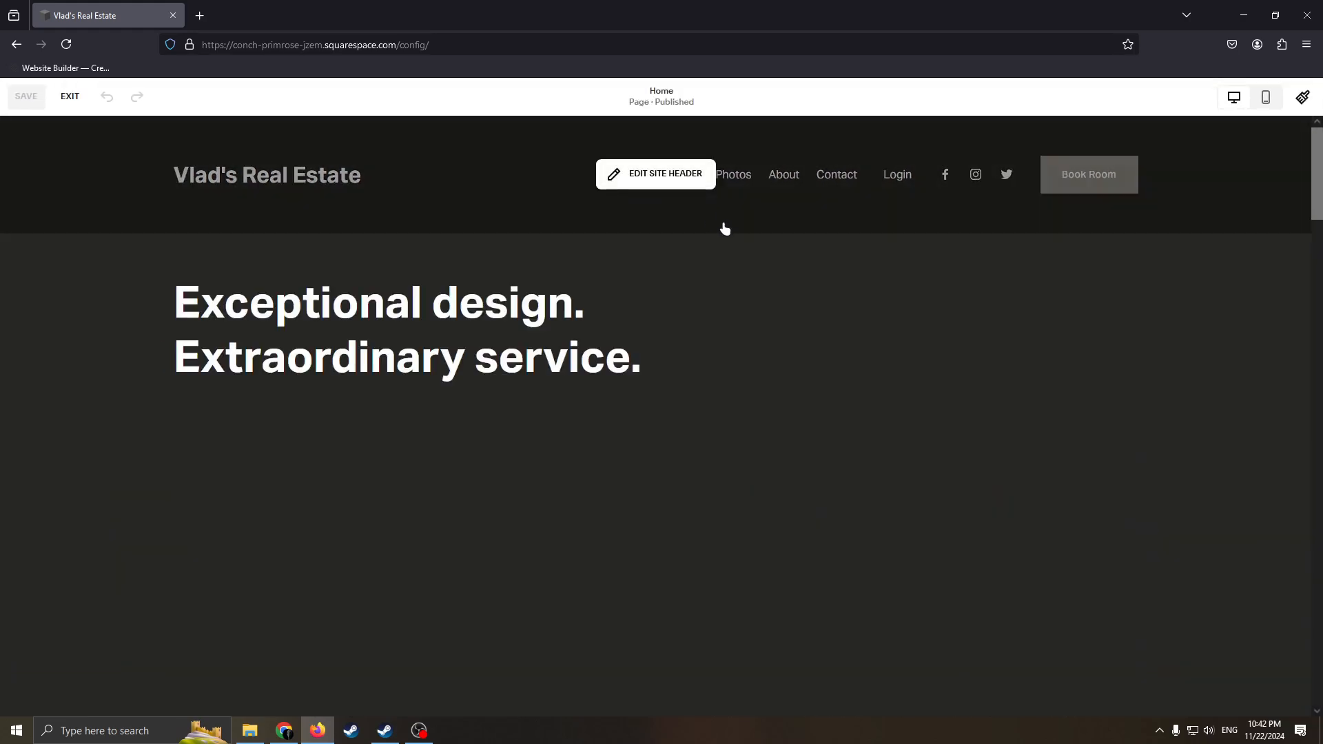
- Examine the Home page's site header, headline and main image section in the editor
scroll(757, 356, down, 3)
scroll(726, 337, up, 3)
scroll(747, 370, down, 8)
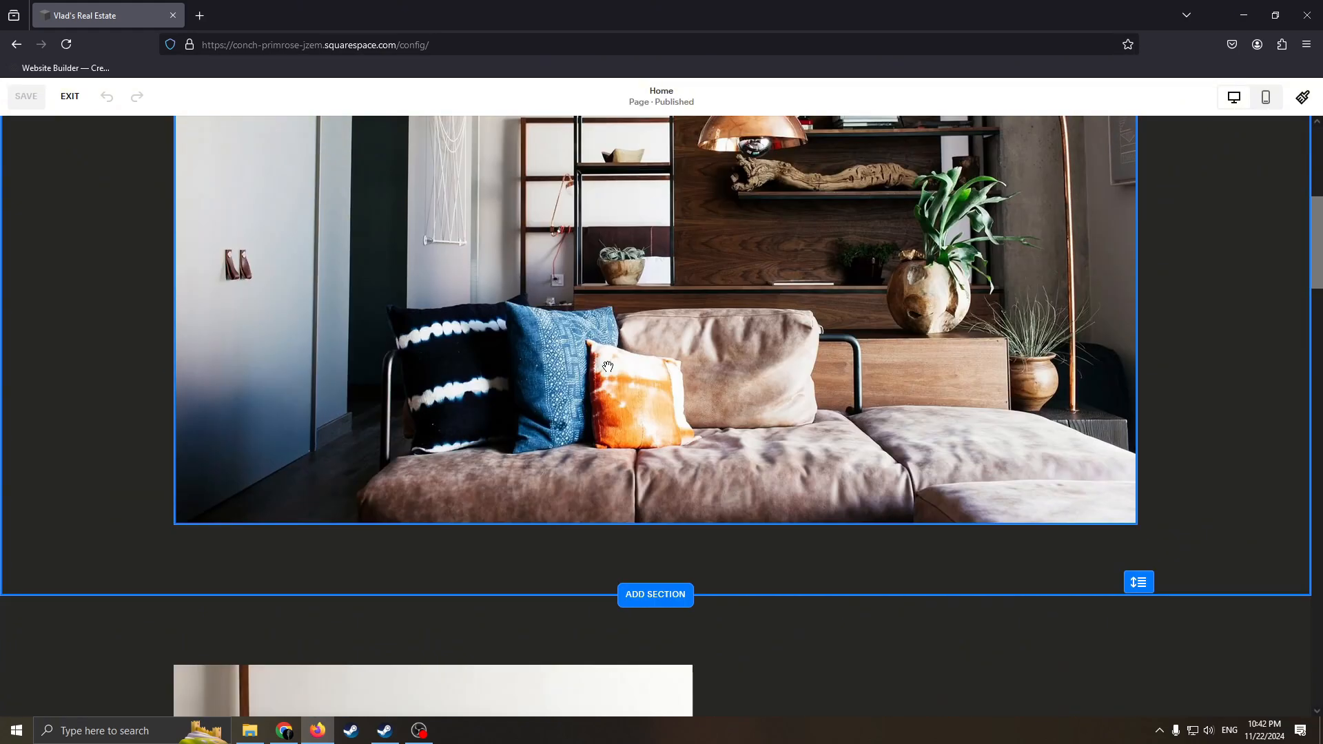
scroll(933, 500, up, 8)
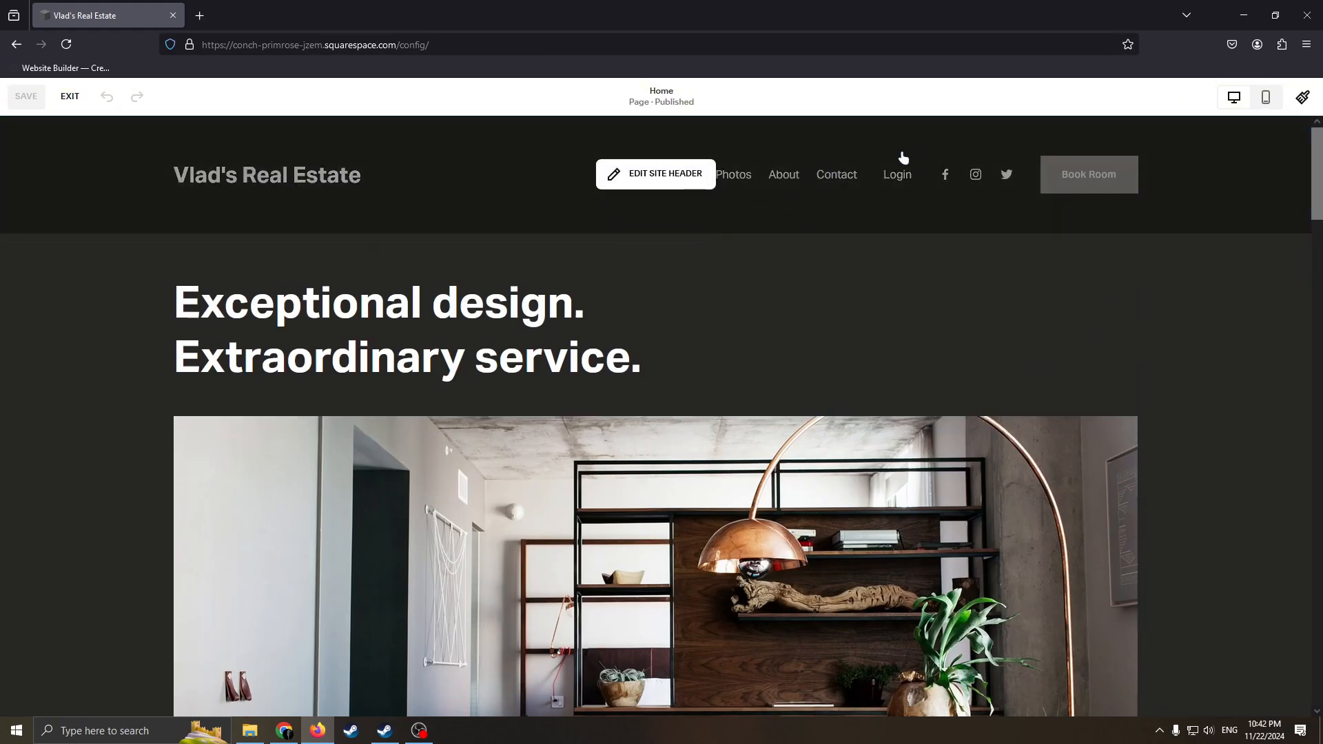
scroll(899, 323, down, 1)
scroll(898, 323, up, 1)
mouse_move(782, 198)
scroll(703, 226, down, 3)
scroll(742, 177, up, 3)
scroll(742, 177, down, 4)
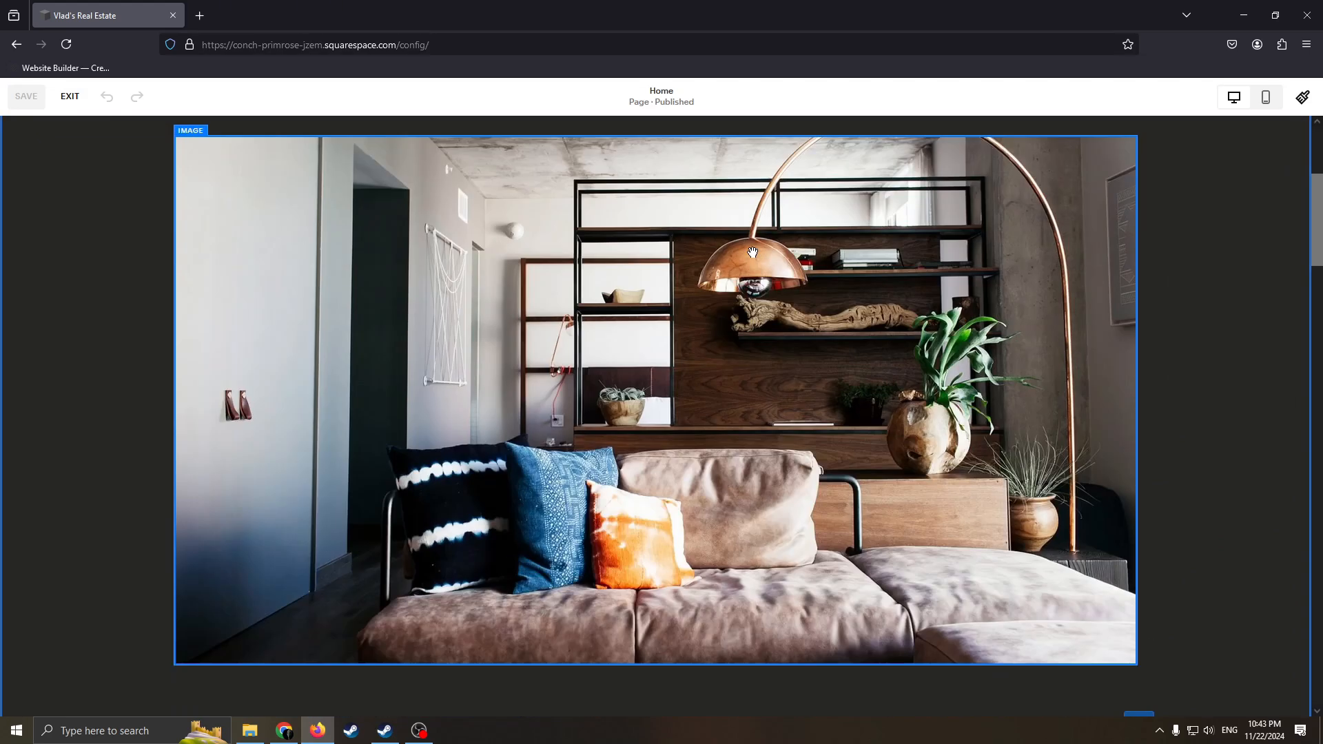
scroll(652, 207, up, 4)
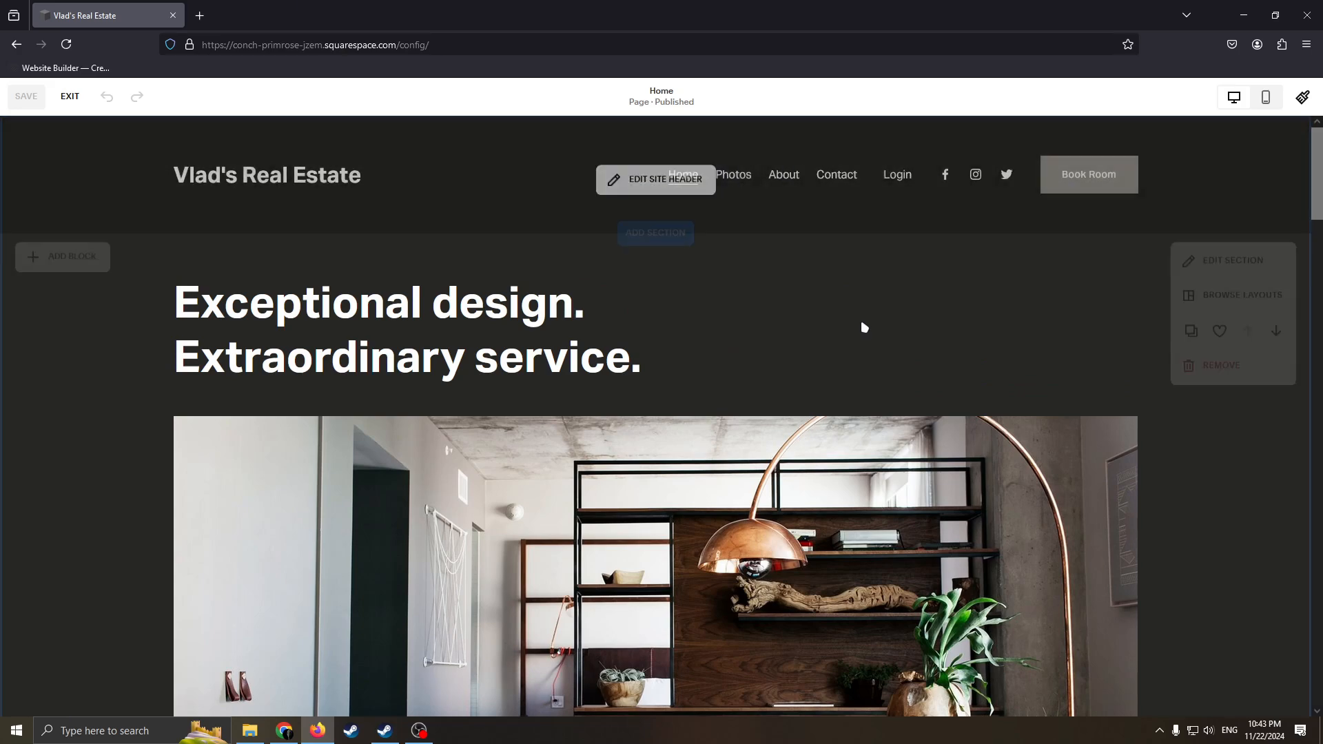
- Examine the Home page's sections from the main image through About the Hotel, Take a Tour and Amenities
scroll(862, 328, down, 4)
scroll(830, 345, up, 4)
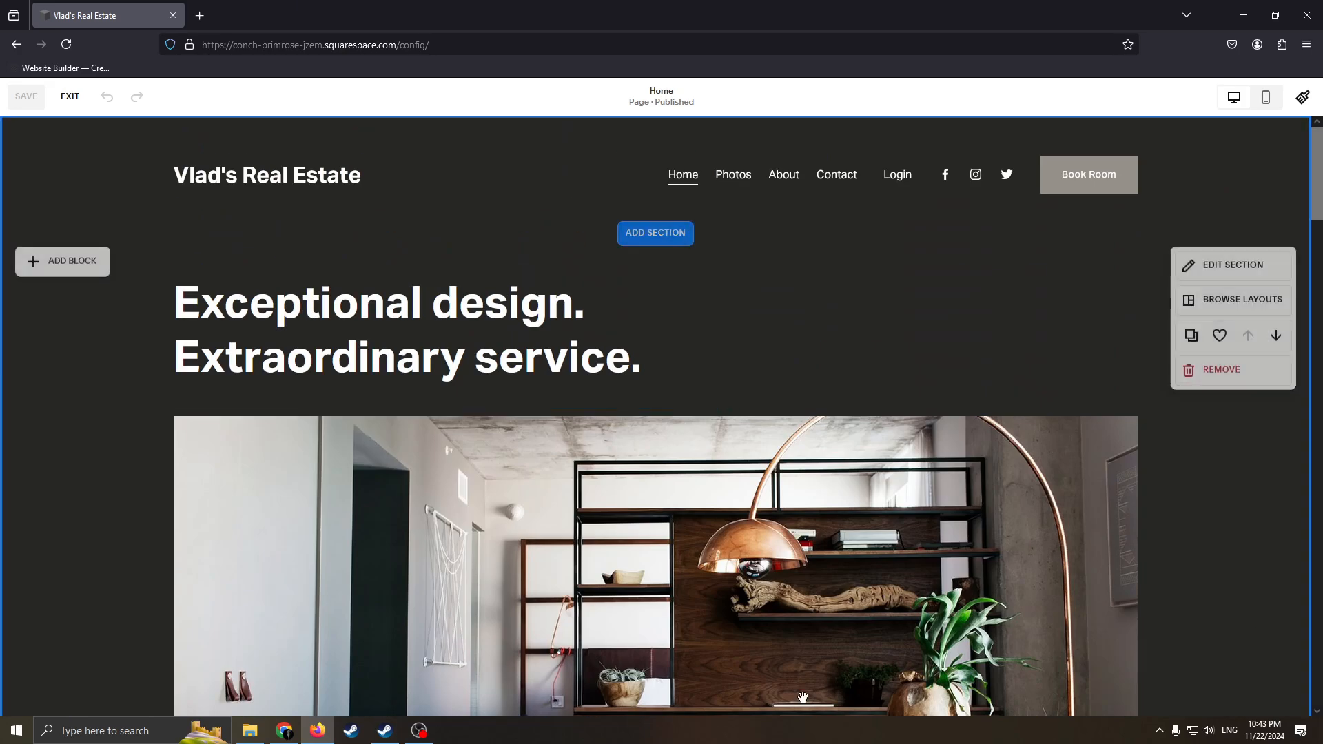
scroll(717, 544, down, 5)
scroll(880, 360, up, 5)
scroll(724, 331, down, 3)
scroll(724, 331, up, 3)
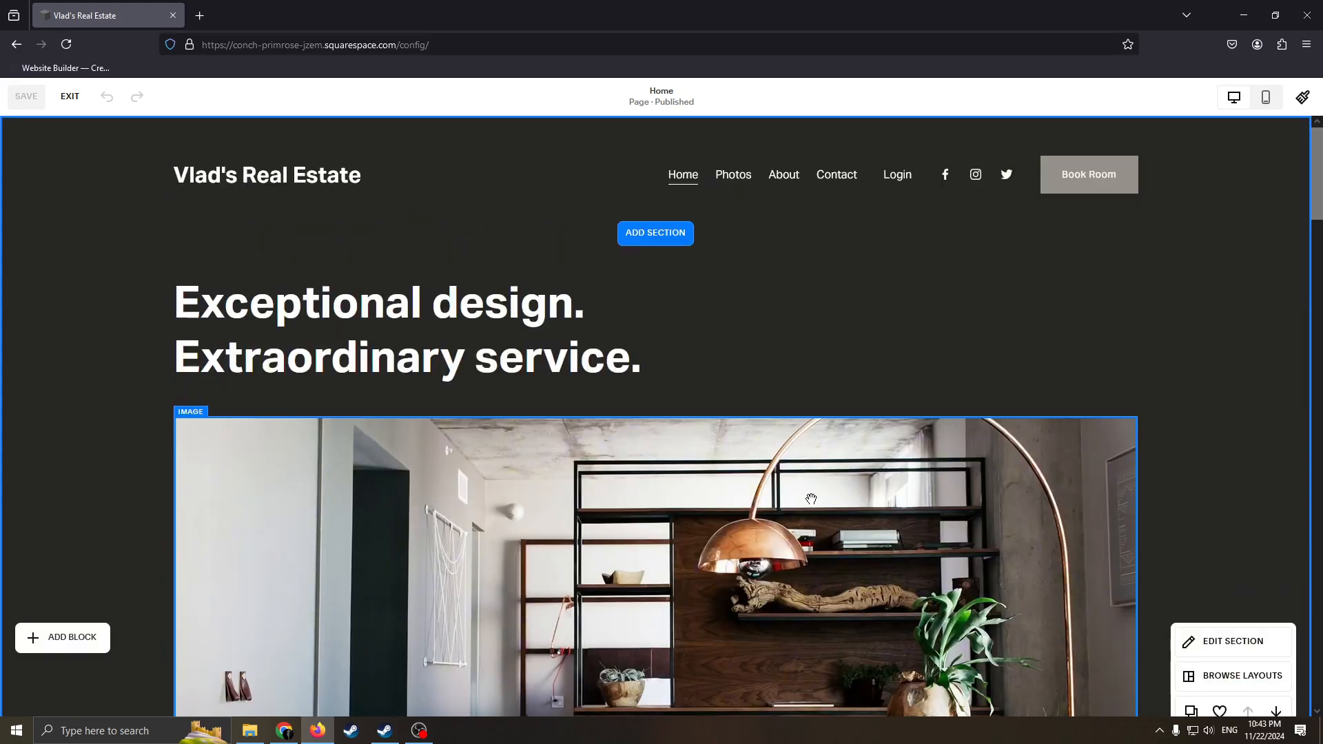
scroll(758, 330, down, 6)
scroll(1105, 301, up, 6)
scroll(870, 368, down, 5)
scroll(870, 368, down, 5)
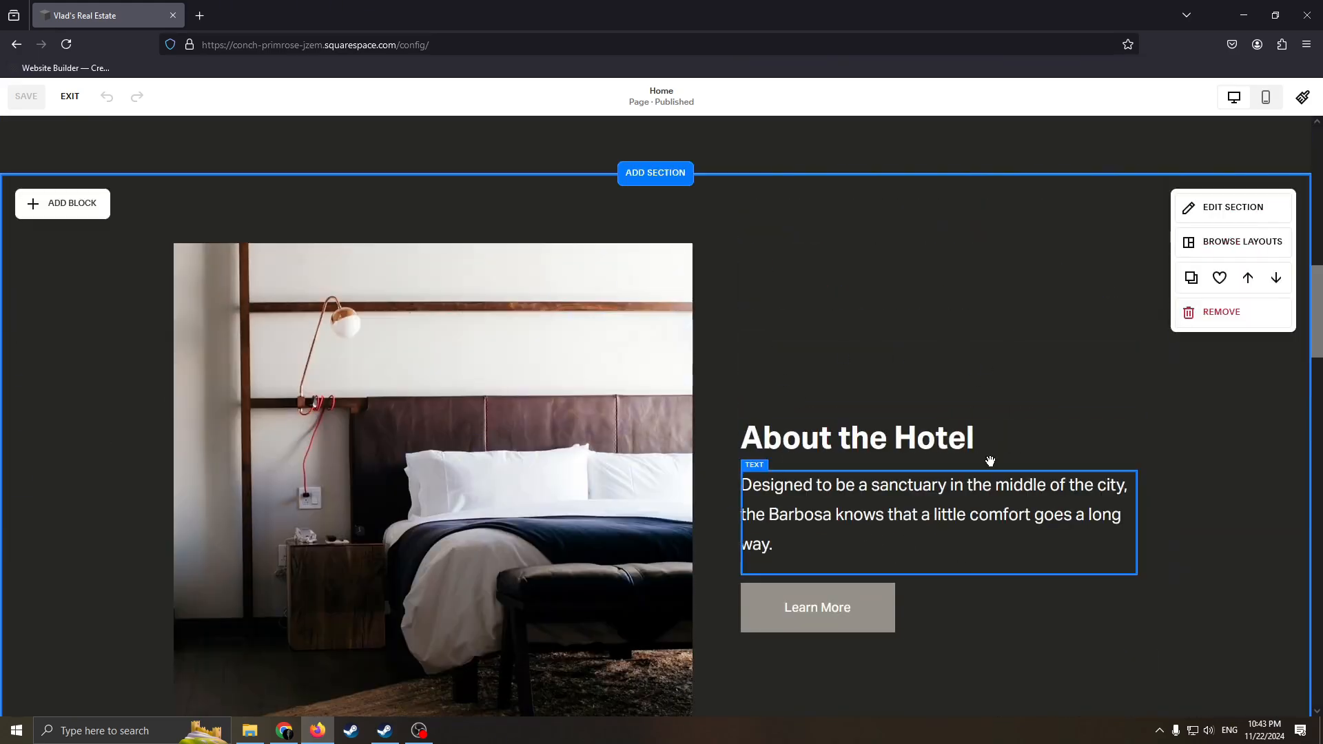
scroll(990, 460, down, 3)
scroll(697, 375, up, 4)
scroll(686, 248, down, 1)
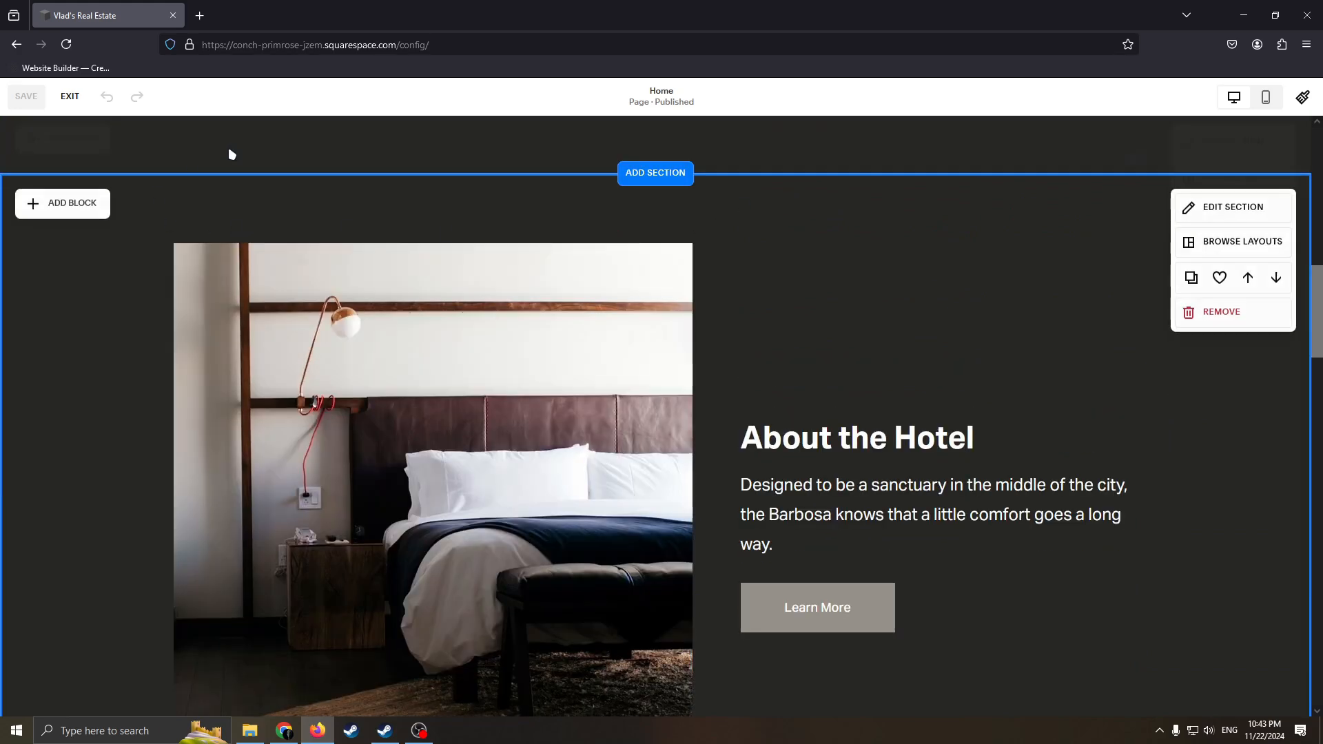
scroll(724, 585, down, 3)
scroll(523, 287, up, 5)
scroll(698, 536, down, 10)
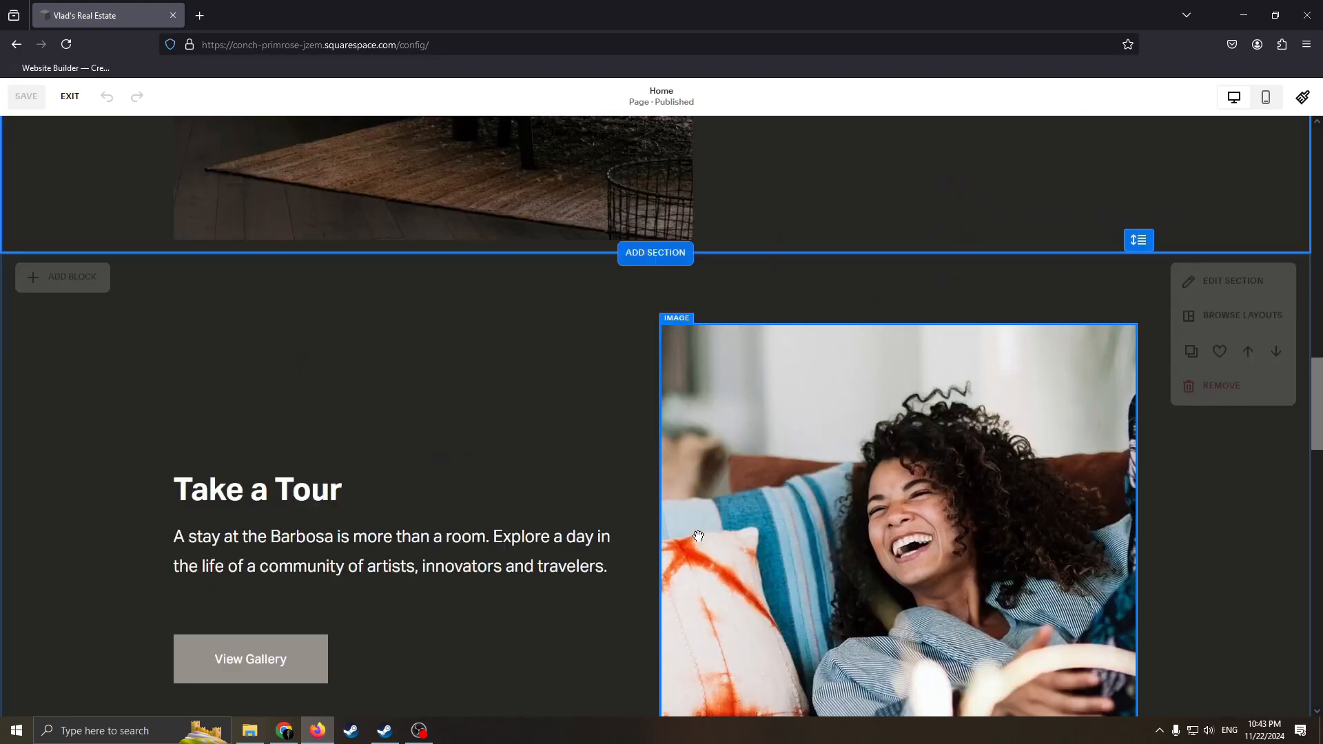
scroll(806, 422, down, 8)
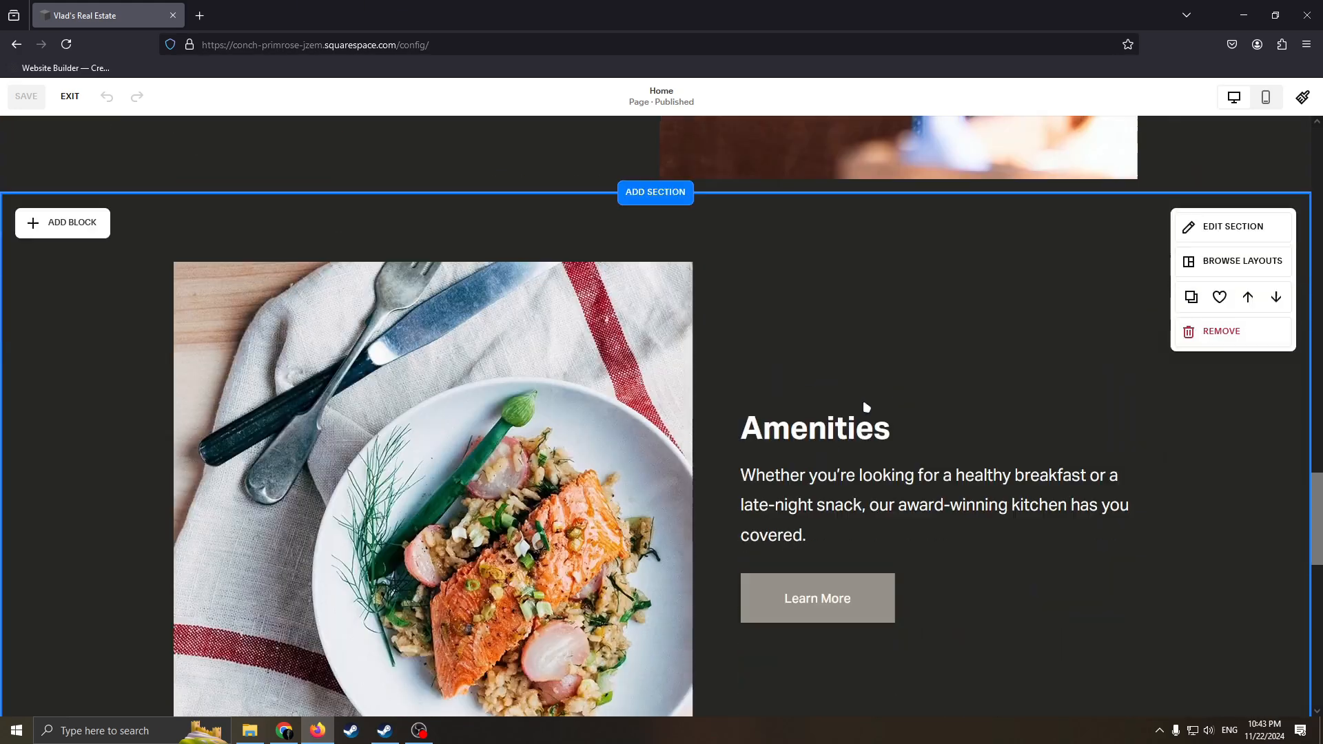
scroll(866, 407, down, 1)
scroll(995, 295, up, 12)
scroll(723, 255, down, 4)
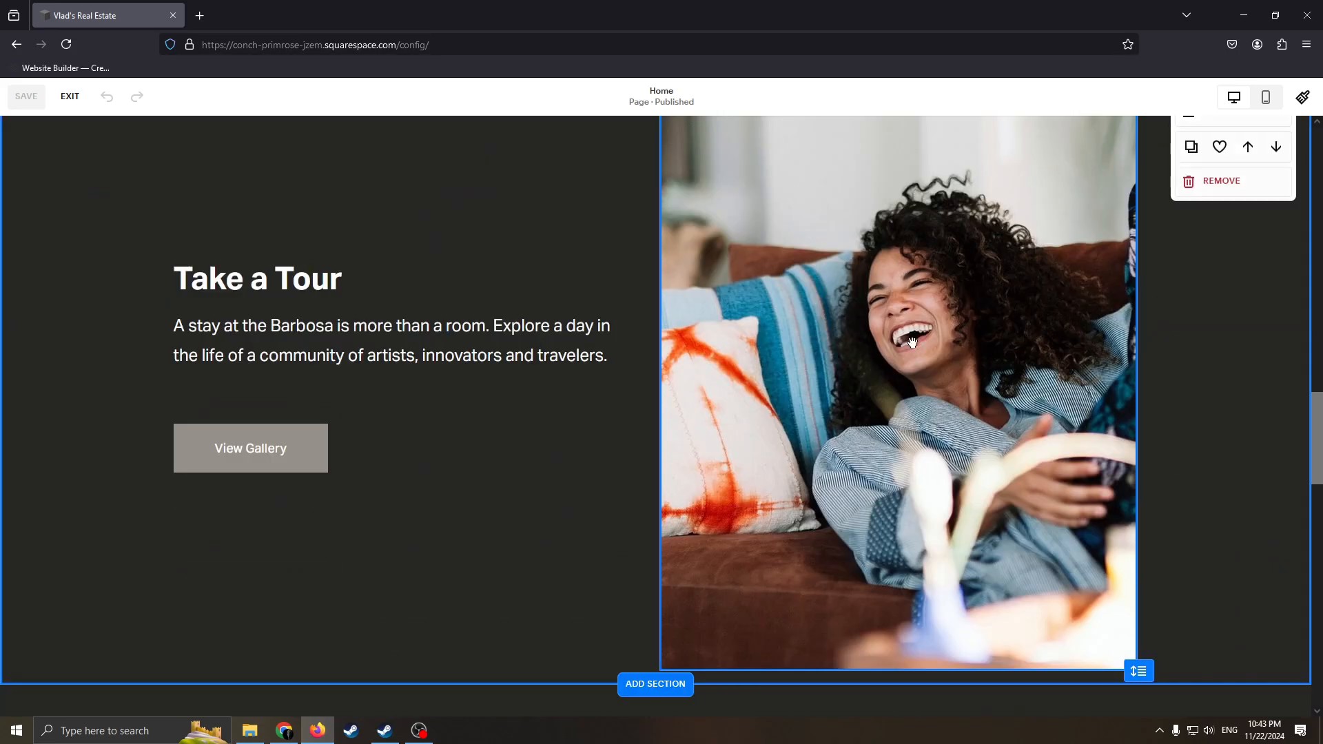
scroll(895, 316, up, 4)
scroll(1040, 345, down, 2)
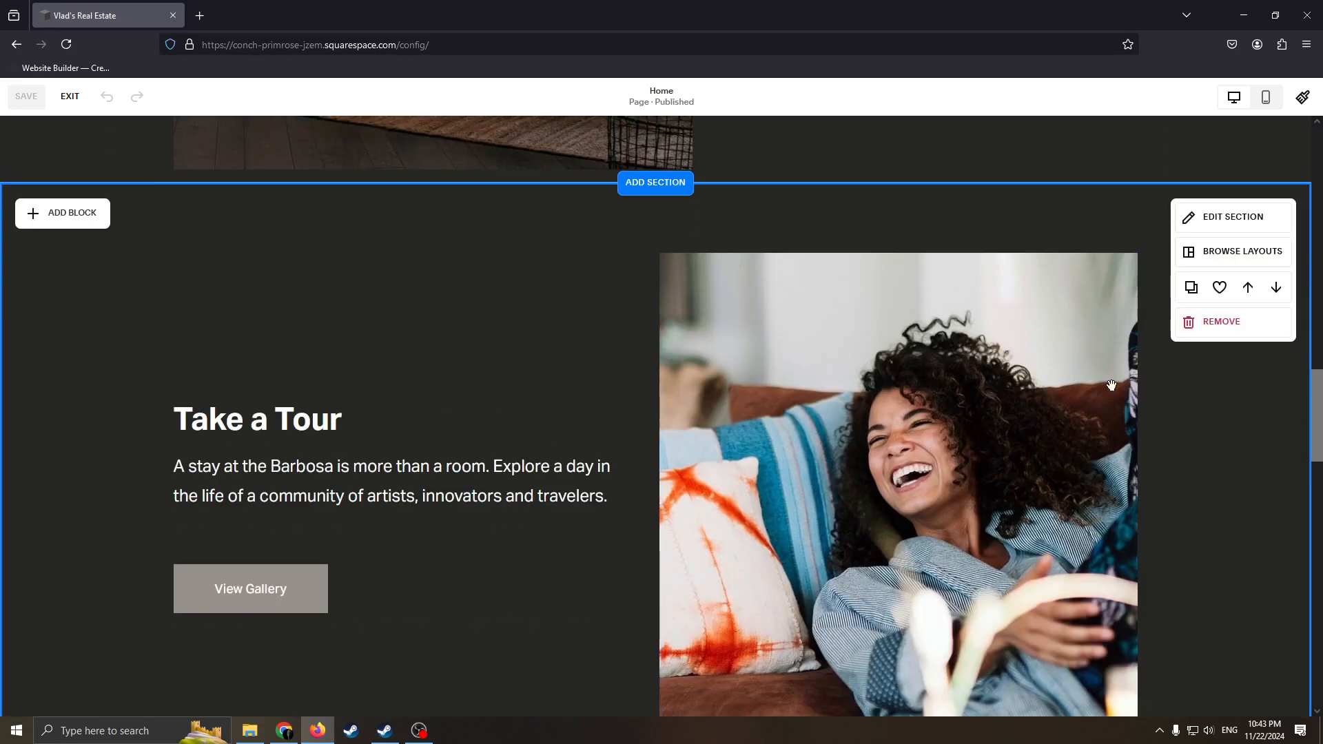
- Remove the Amenities section and the guest quotes section from the Home page, confirming both removals
scroll(1111, 385, down, 12)
scroll(1090, 392, up, 5)
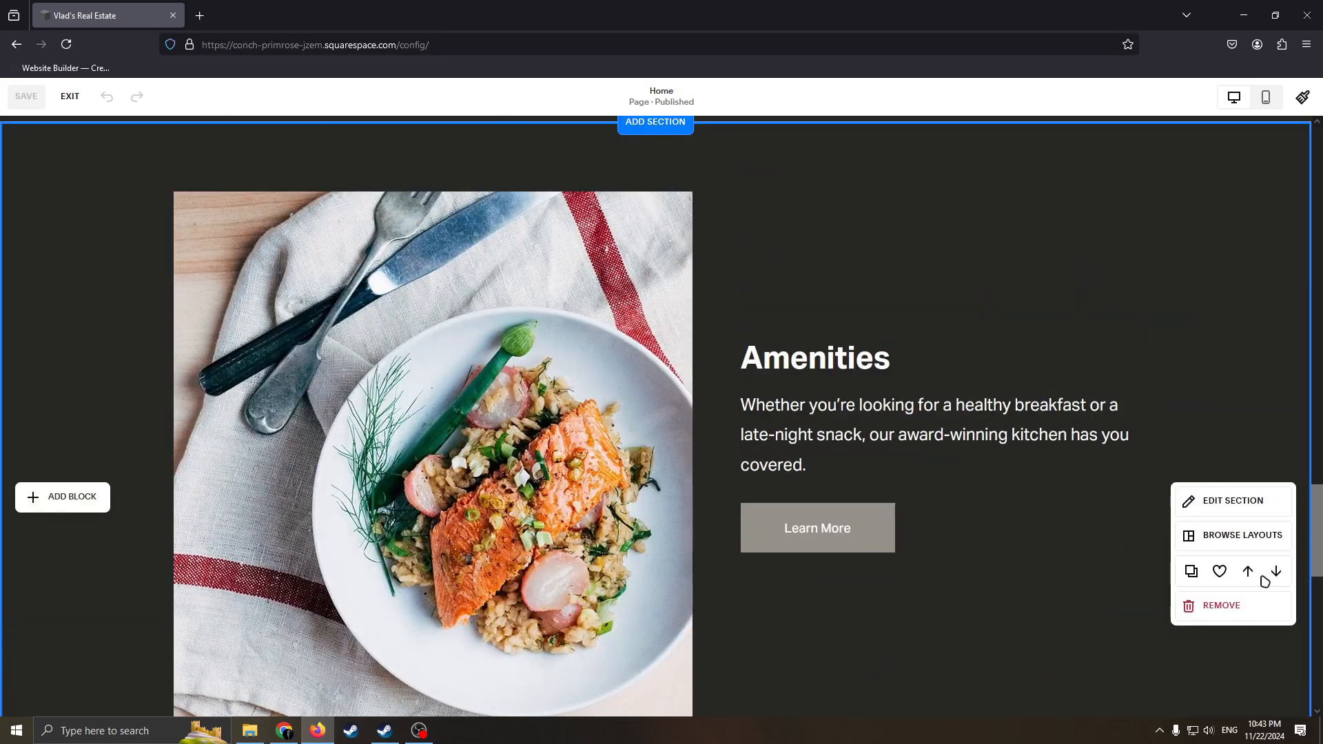
click(1237, 606)
click(721, 441)
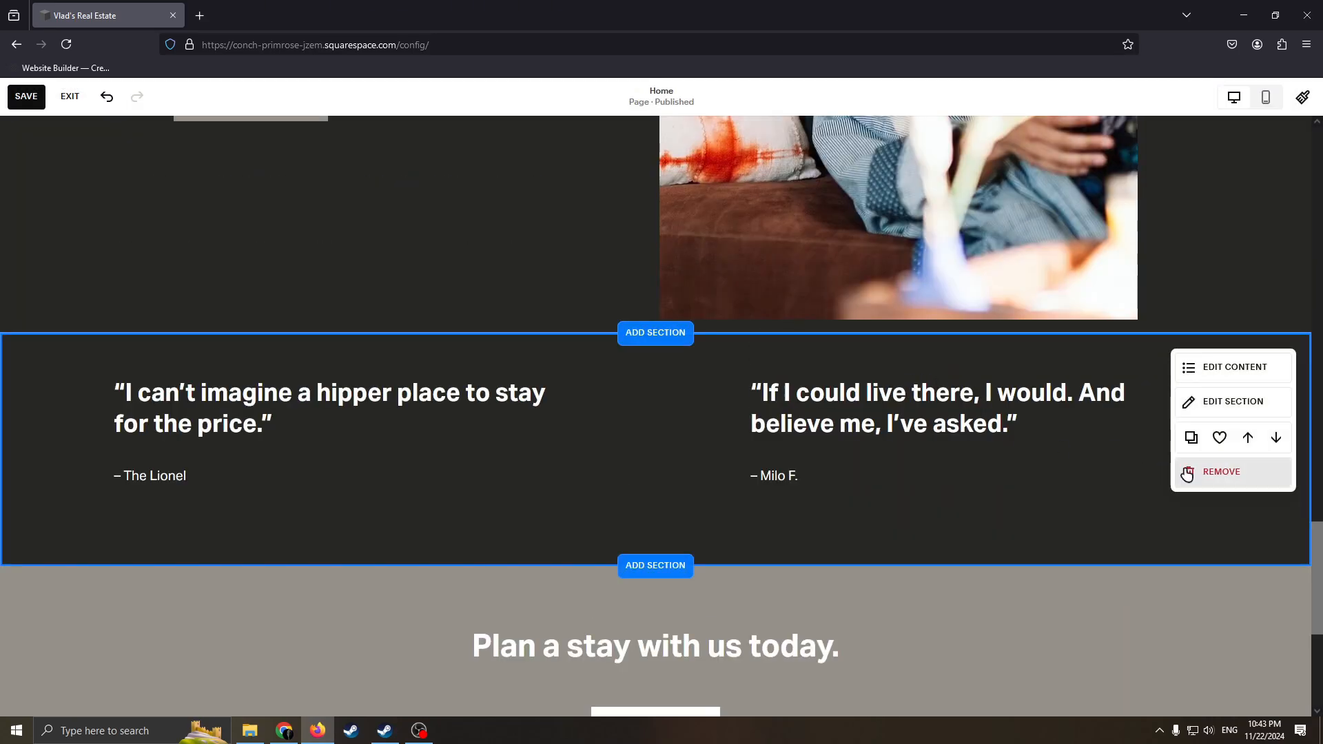
click(1187, 474)
click(735, 429)
scroll(798, 357, up, 5)
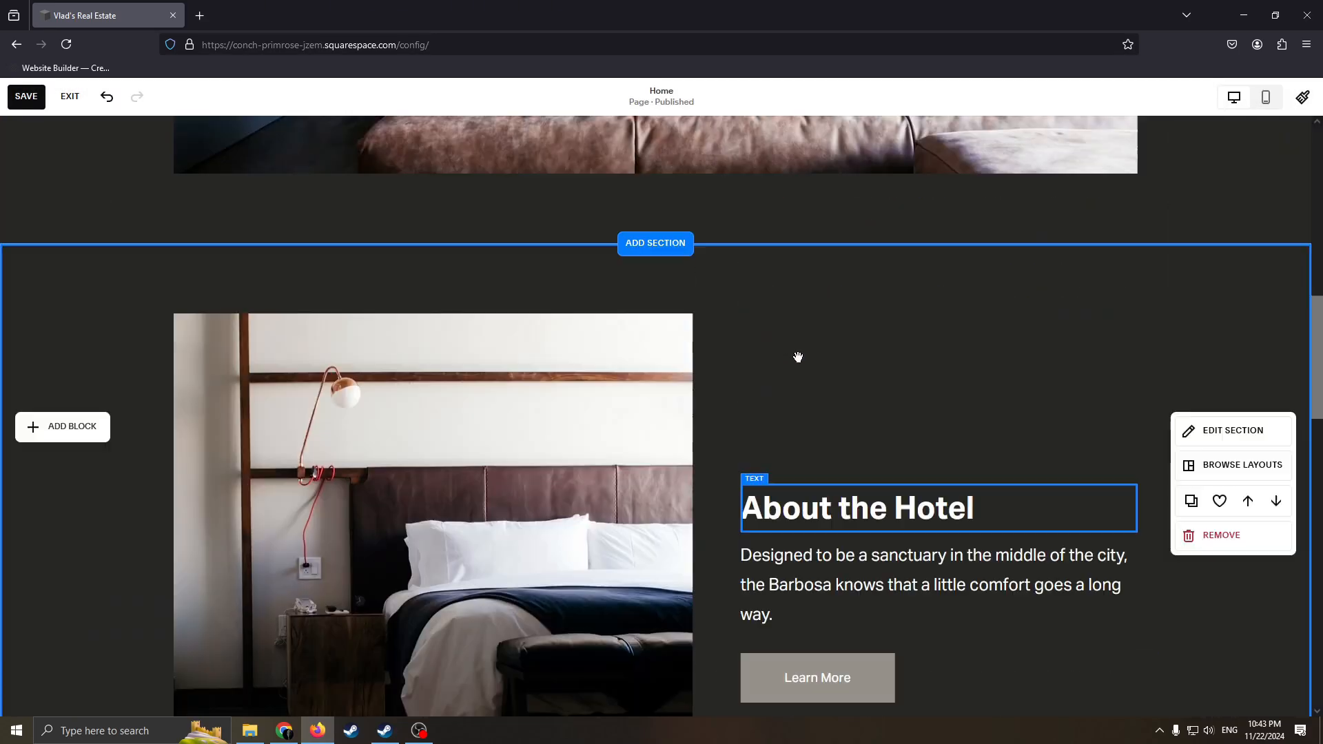
- Open the section library above the headline section, review the available categories and layouts, and close it without adding a section
scroll(798, 357, up, 10)
scroll(821, 403, down, 2)
scroll(857, 351, up, 2)
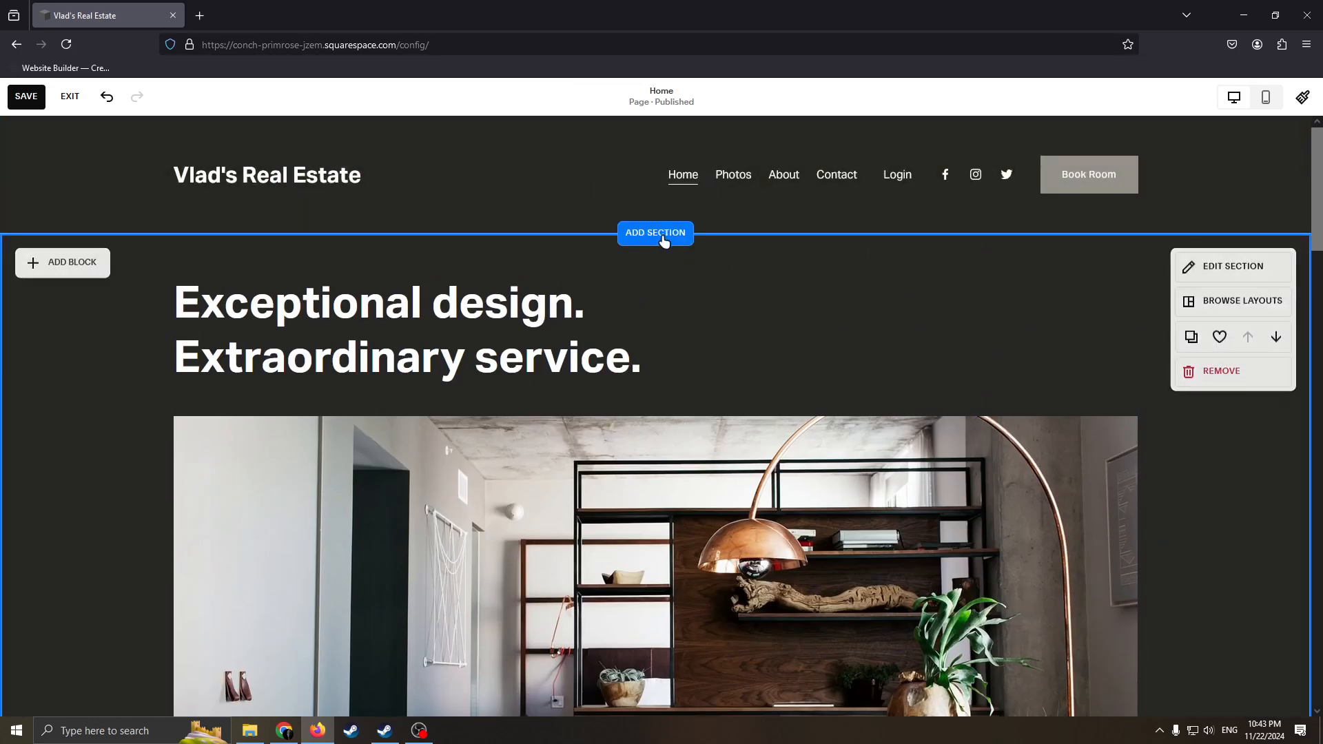
click(663, 235)
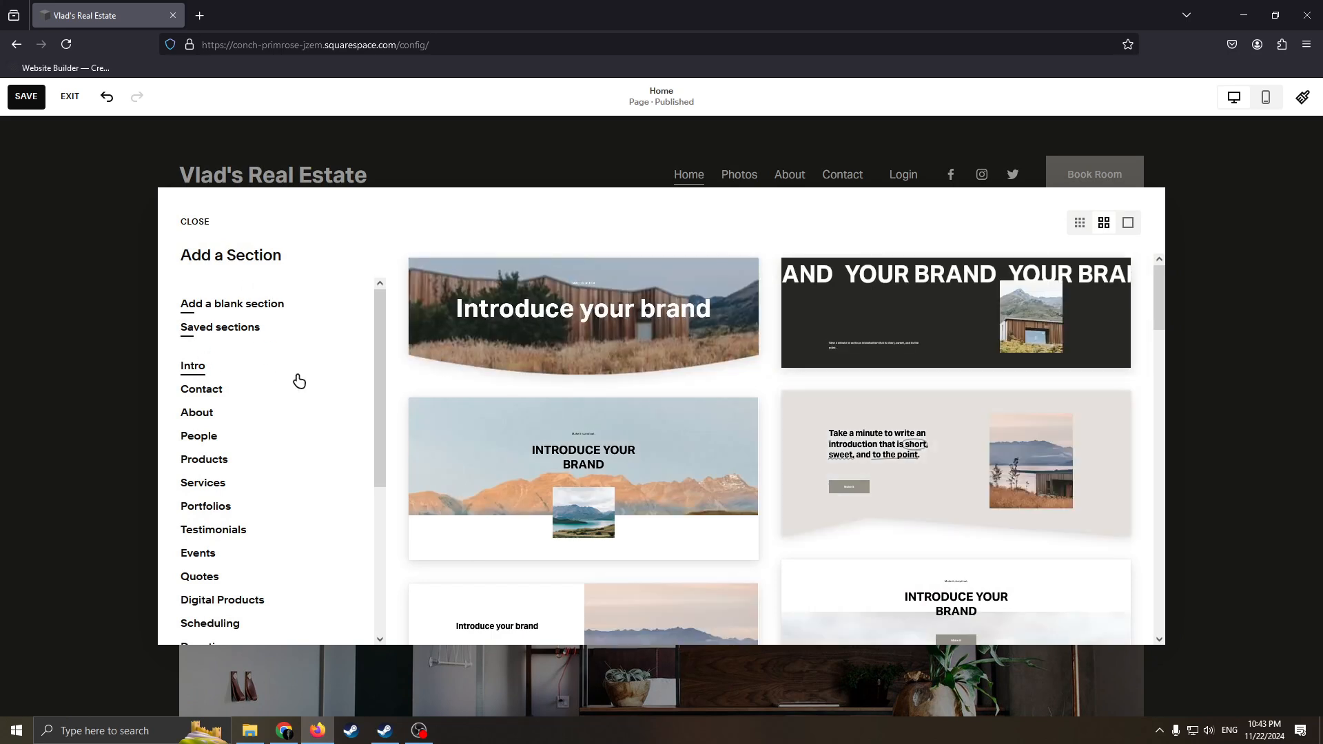
scroll(300, 413, down, 3)
scroll(301, 467, up, 3)
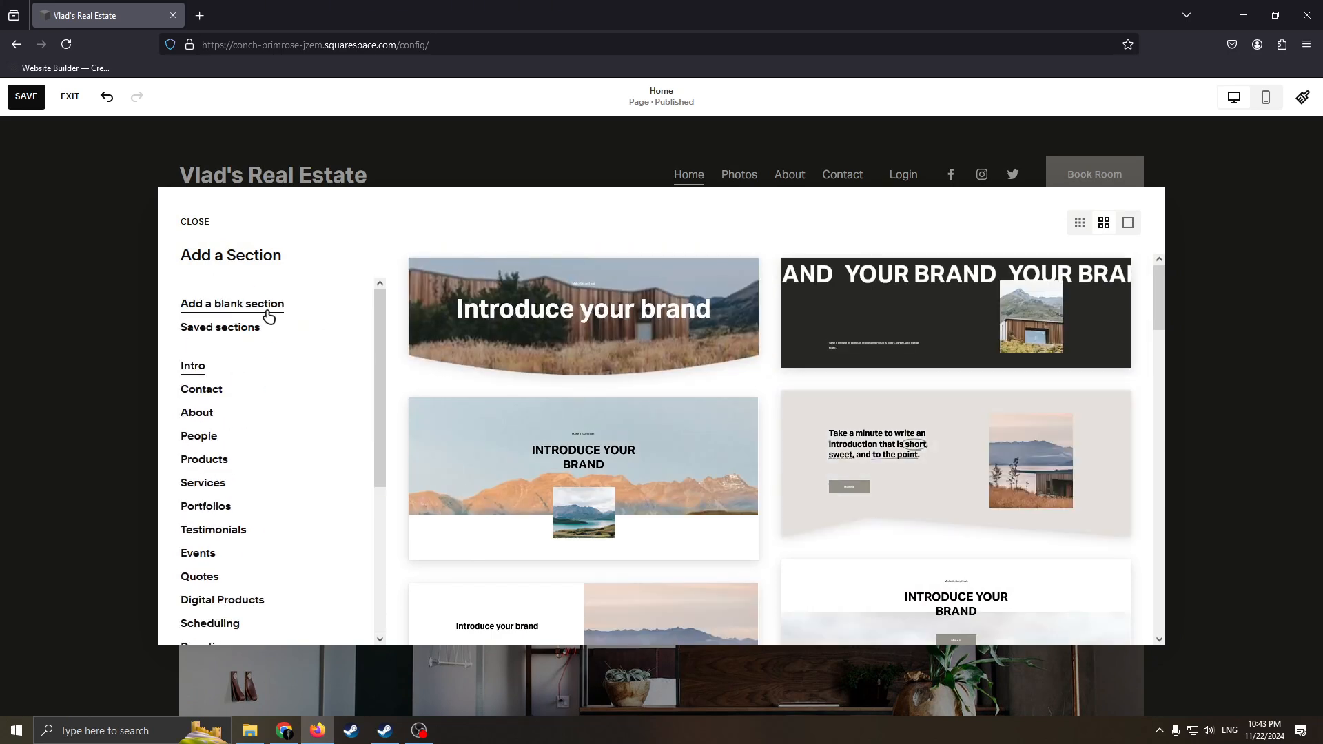
scroll(254, 428, down, 3)
scroll(293, 380, up, 3)
click(195, 222)
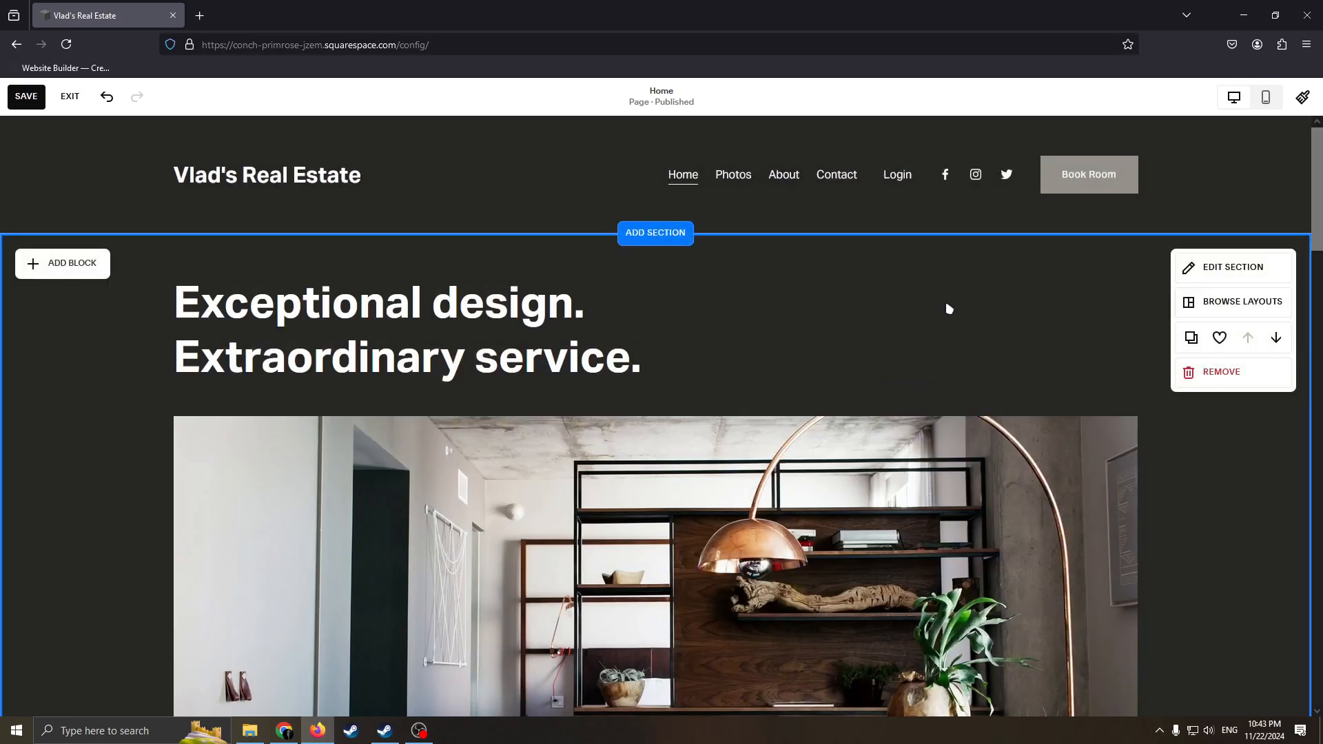
- Open the headline section's settings and review its design and background options
scroll(965, 295, down, 9)
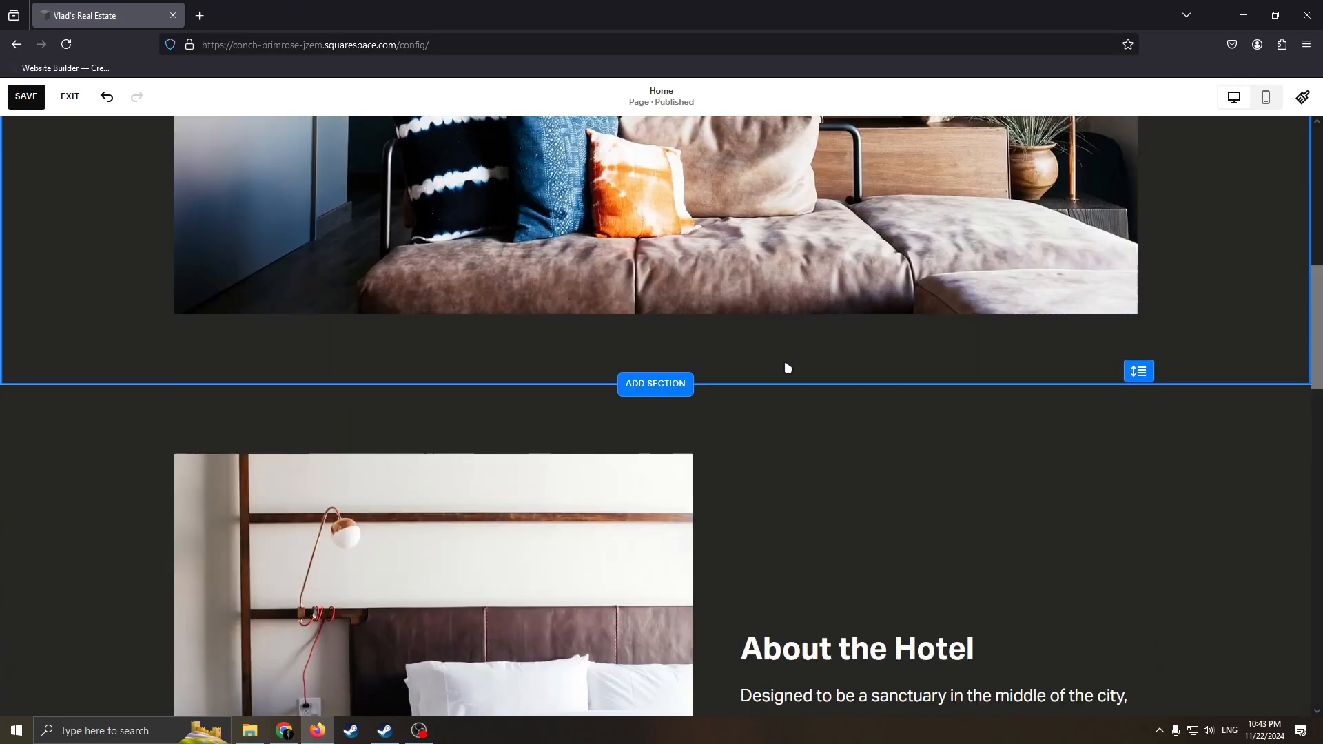
scroll(540, 486, up, 5)
scroll(621, 352, up, 4)
scroll(490, 350, down, 5)
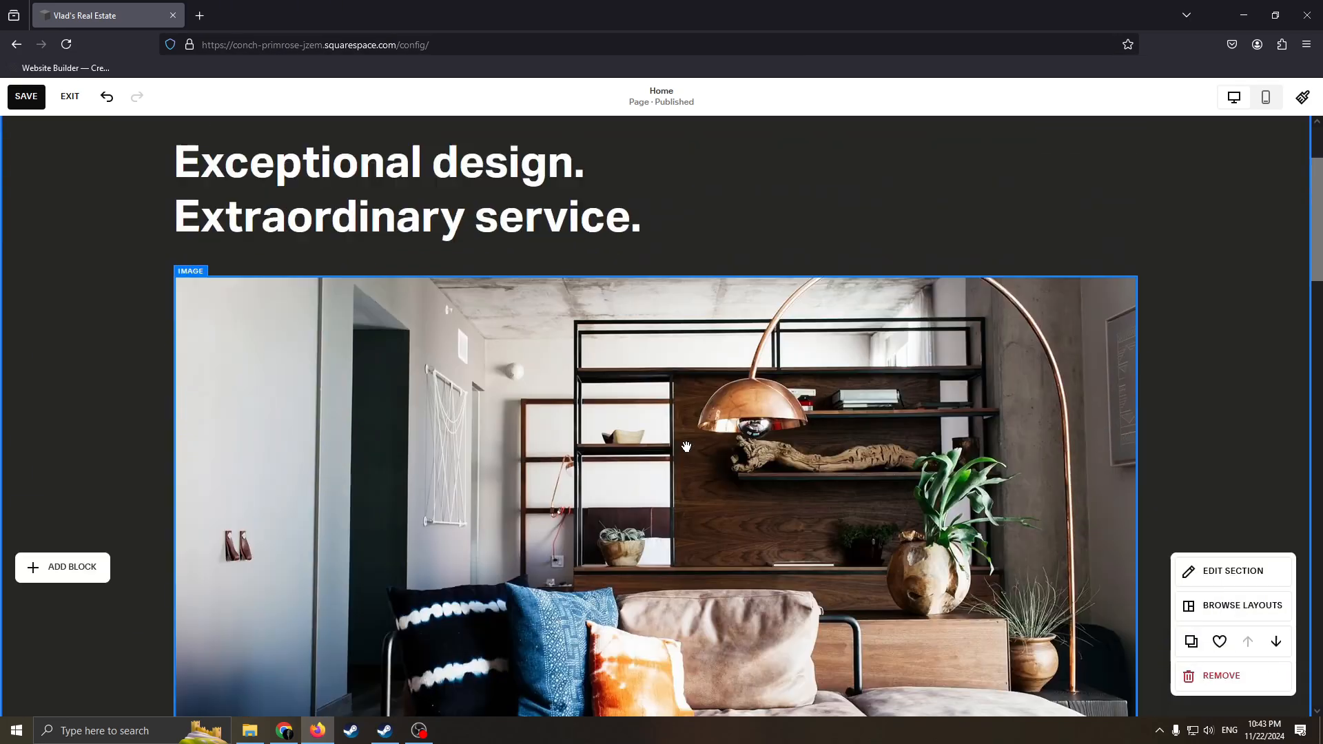
scroll(905, 478, up, 4)
scroll(1034, 358, down, 1)
scroll(1123, 349, up, 2)
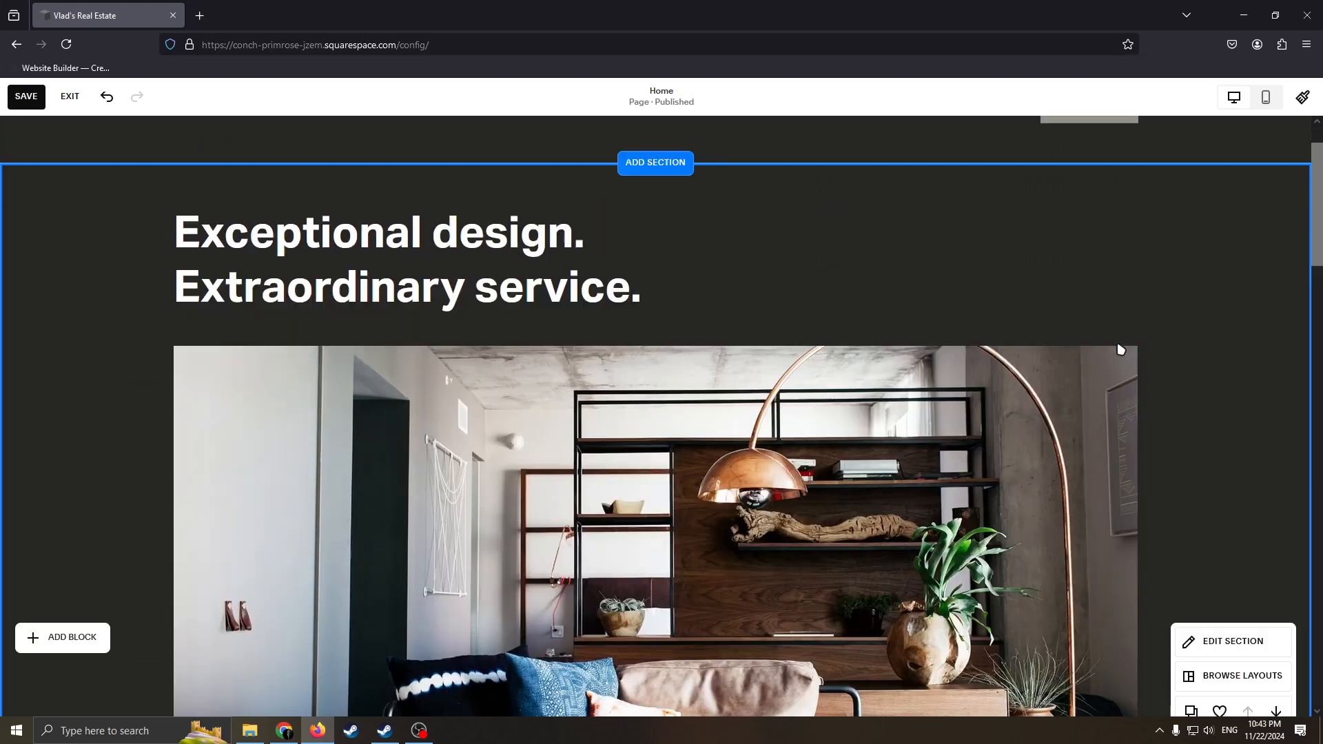
scroll(1220, 524, down, 2)
click(1231, 577)
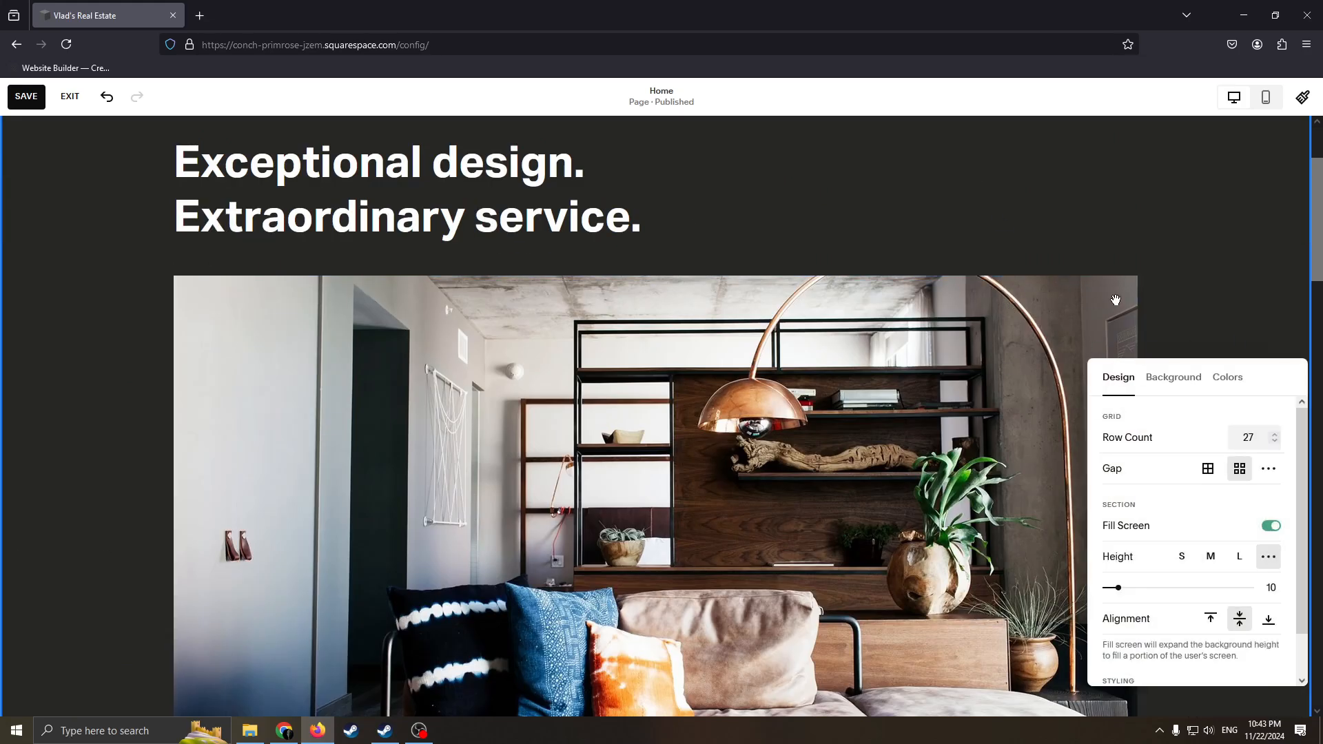
click(1183, 383)
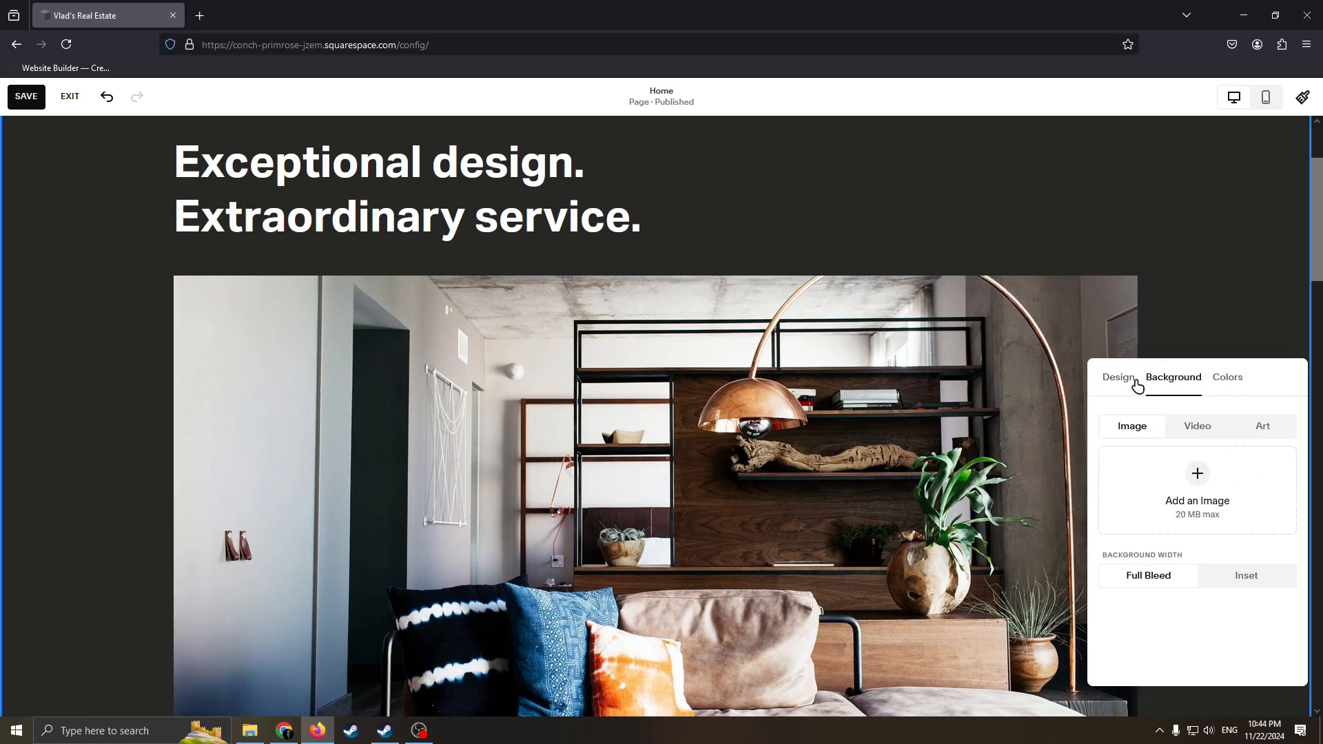
- Try the Light 2 color theme on the headline section, set the theme to Dark 2 and close the section settings
click(1225, 380)
scroll(1226, 547, down, 2)
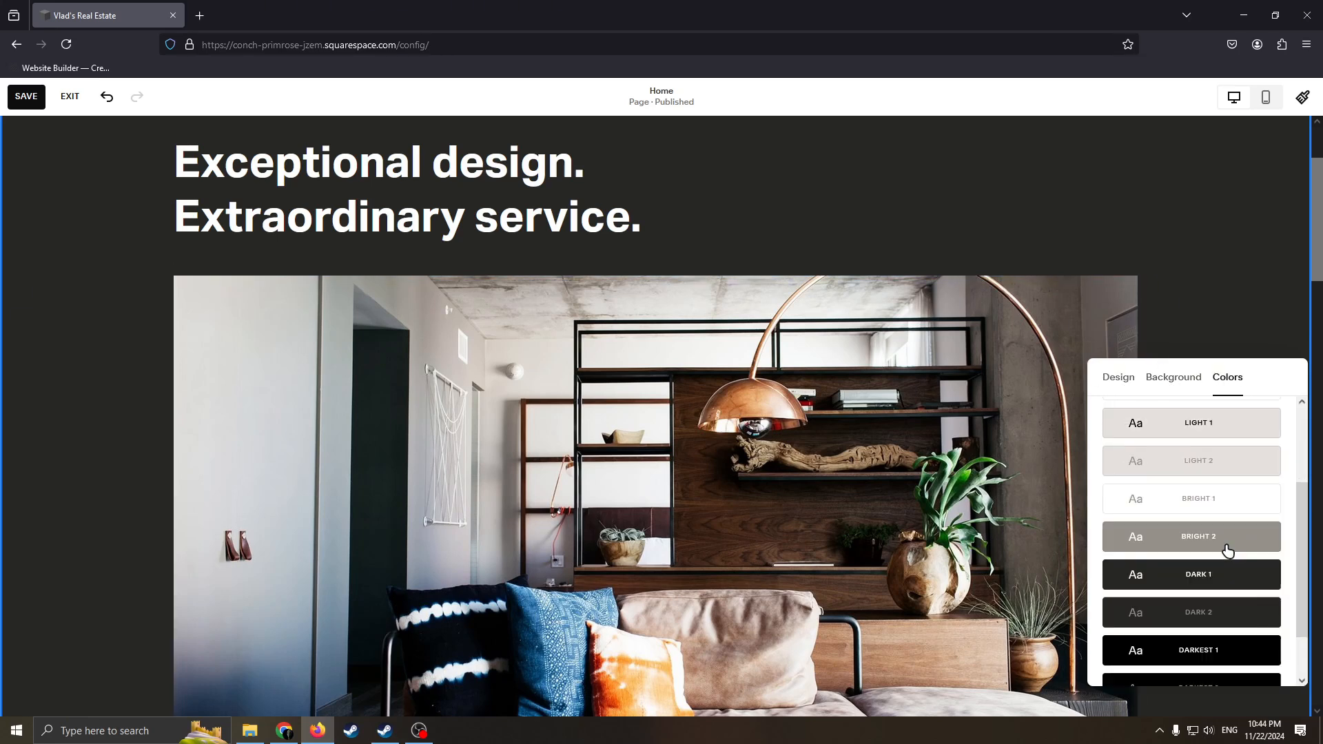
click(1217, 587)
click(1185, 441)
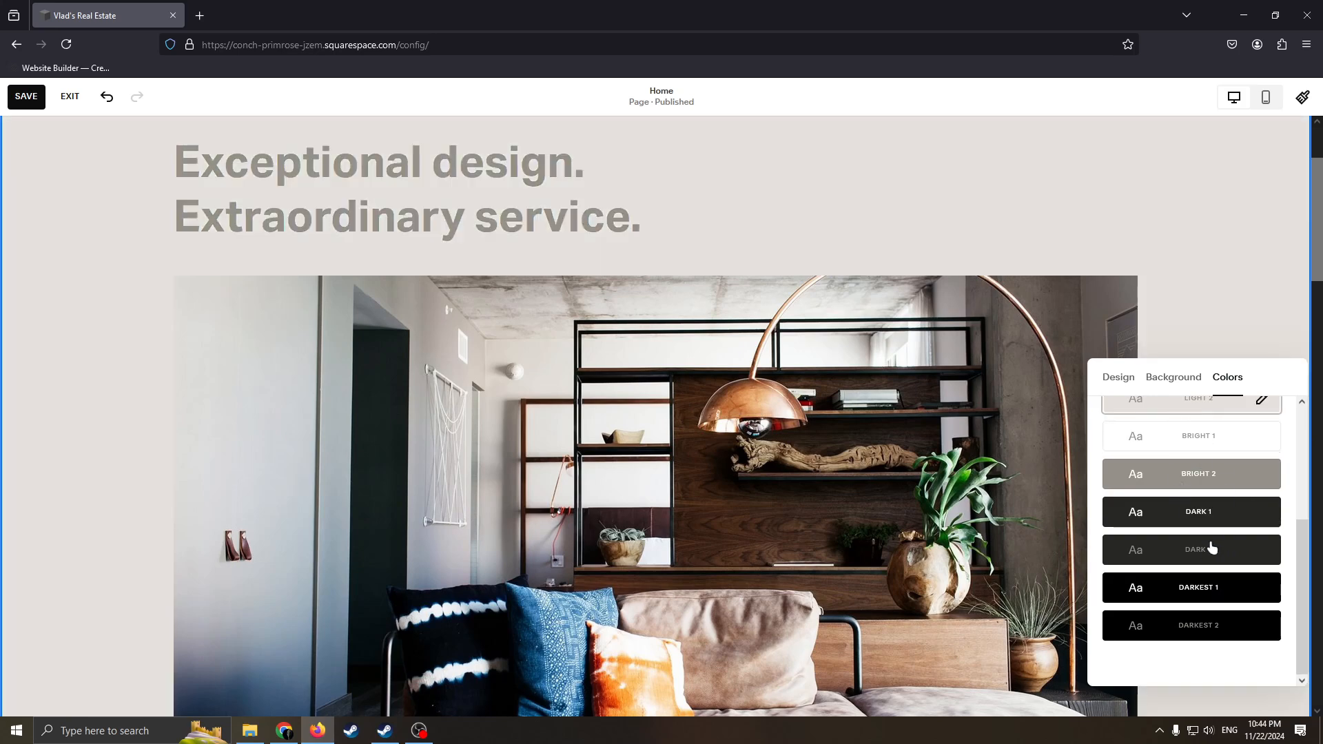
click(1135, 550)
click(1082, 299)
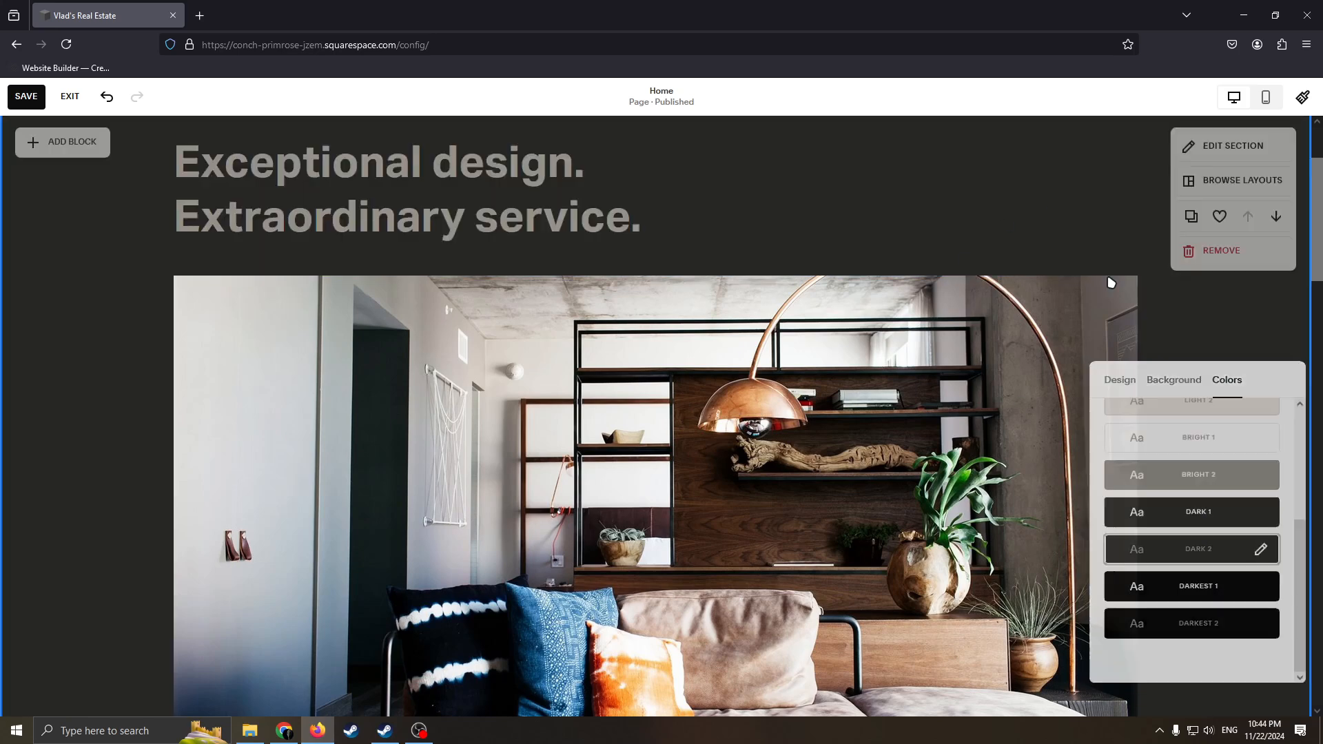
- Narrow the headline text block to fit its text and place it just below the site header, aligned with the site title
scroll(1082, 300, up, 1)
scroll(1082, 299, up, 1)
drag(505, 308, 655, 348)
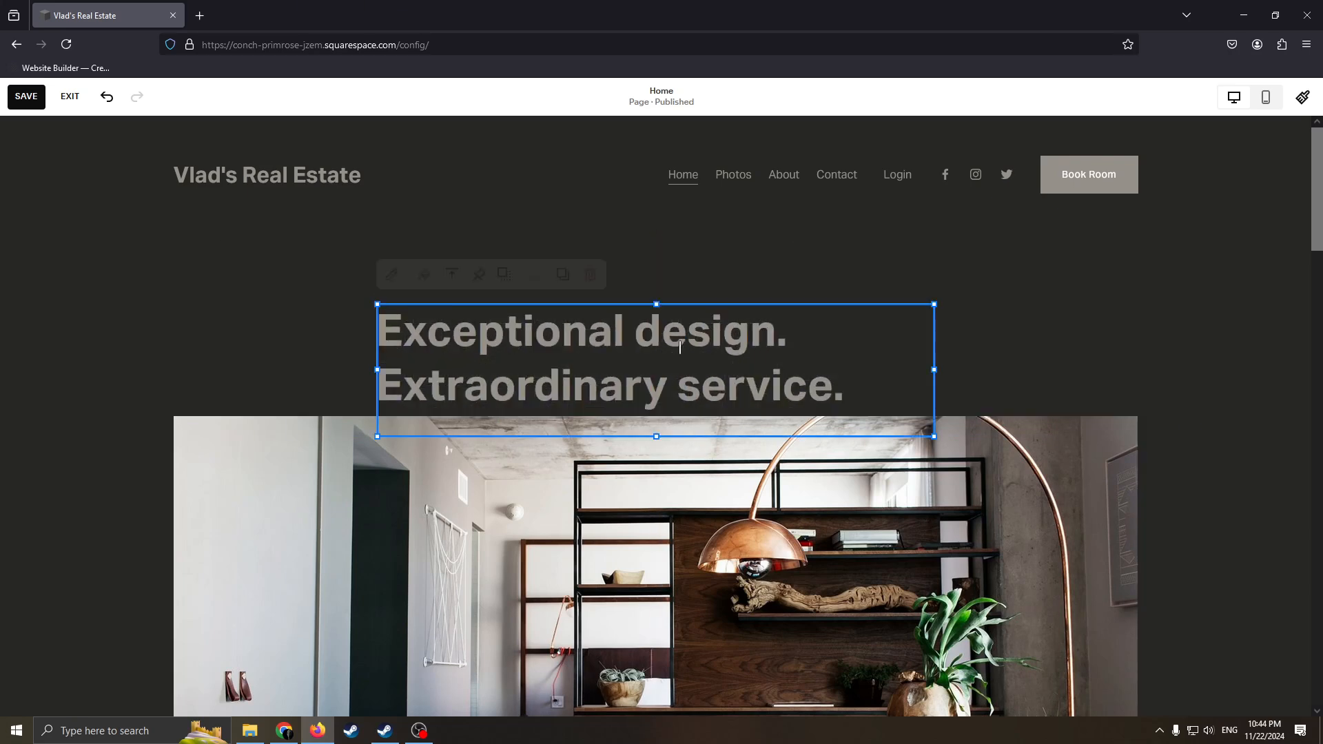
double_click(647, 356)
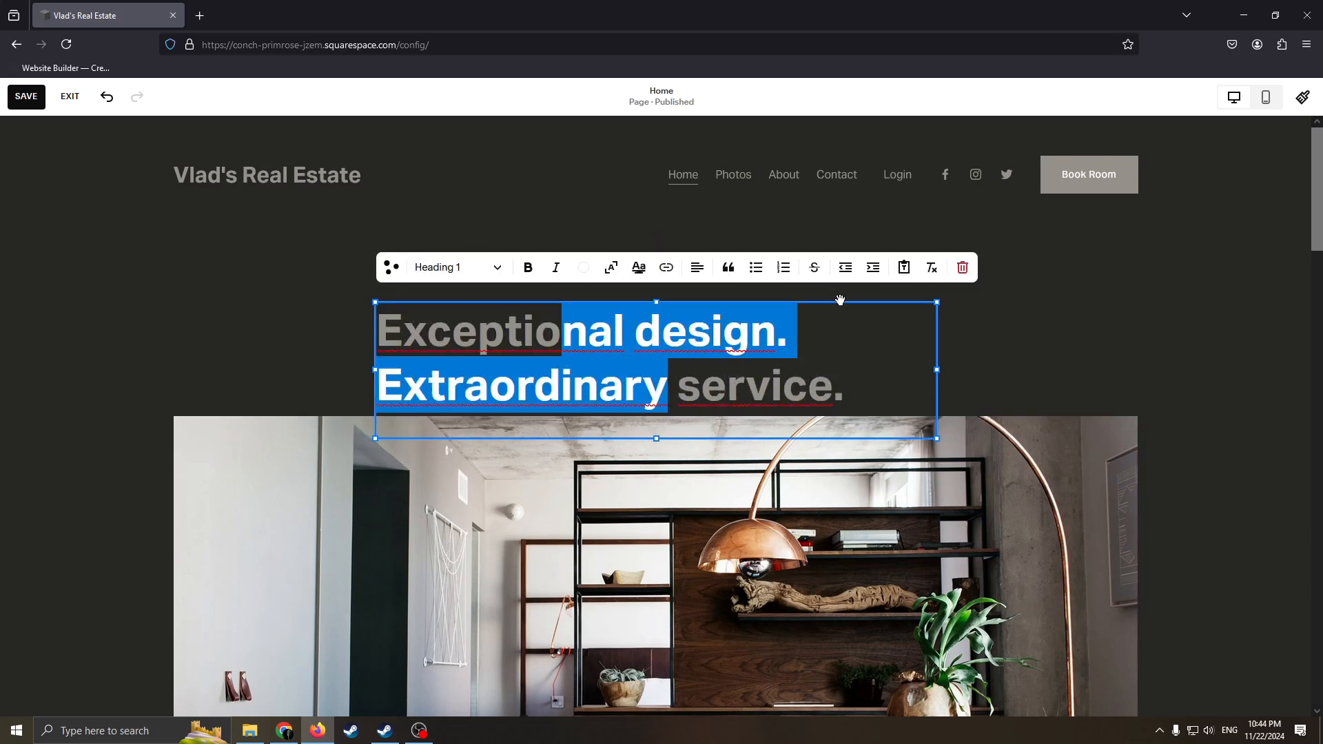
drag(941, 443, 856, 414)
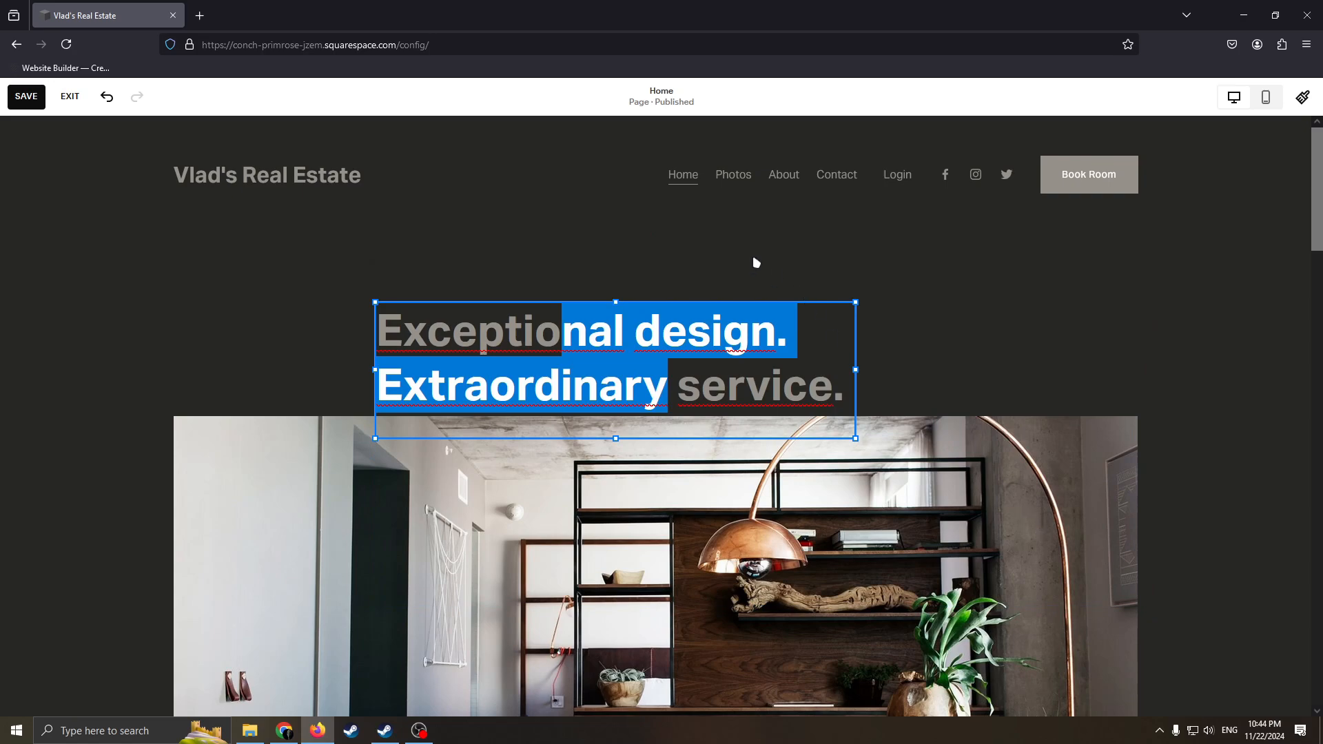
click(697, 239)
drag(694, 304, 482, 256)
- Delete the large living room image block below the headline
scroll(796, 628, down, 4)
click(796, 629)
scroll(758, 450, up, 1)
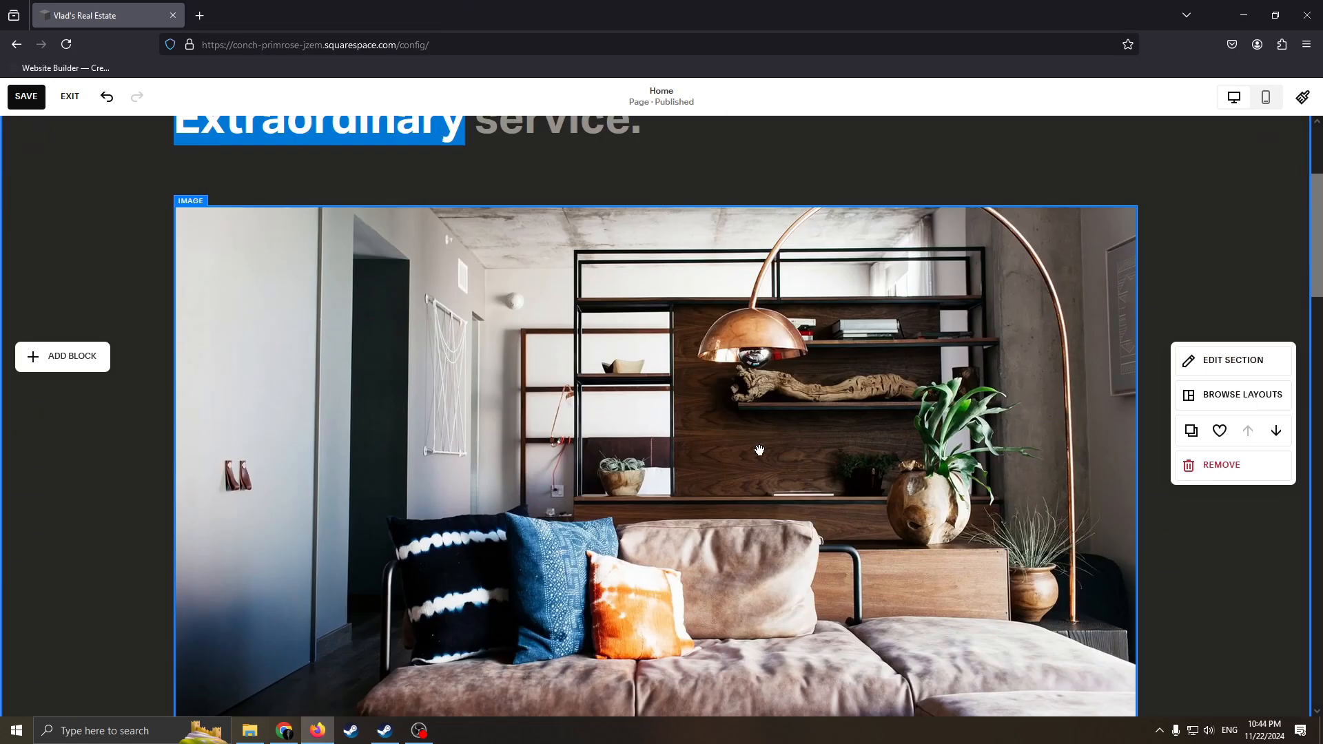
click(751, 446)
scroll(751, 446, down, 3)
scroll(829, 394, up, 3)
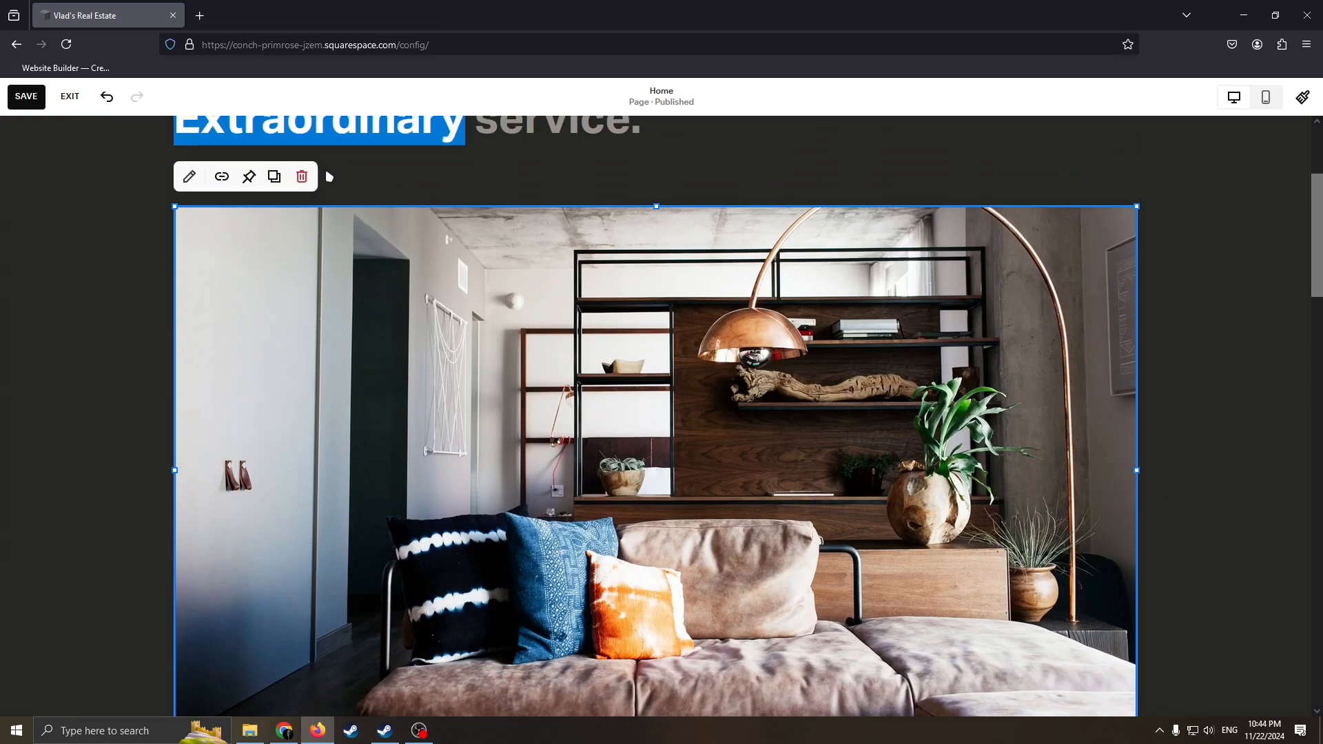
click(301, 177)
scroll(700, 356, up, 3)
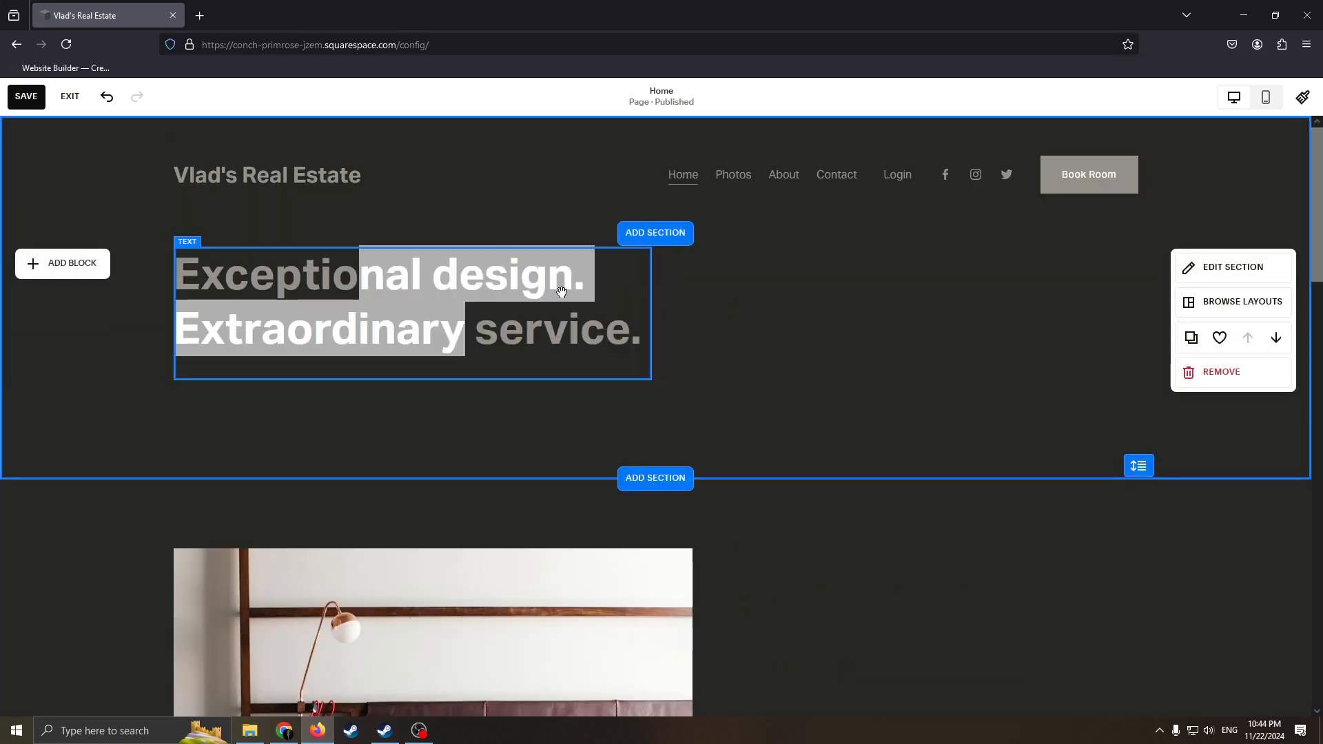
- Shift the headline block slightly down and inward, and replace its text with "The best Agency"
click(602, 329)
double_click(363, 297)
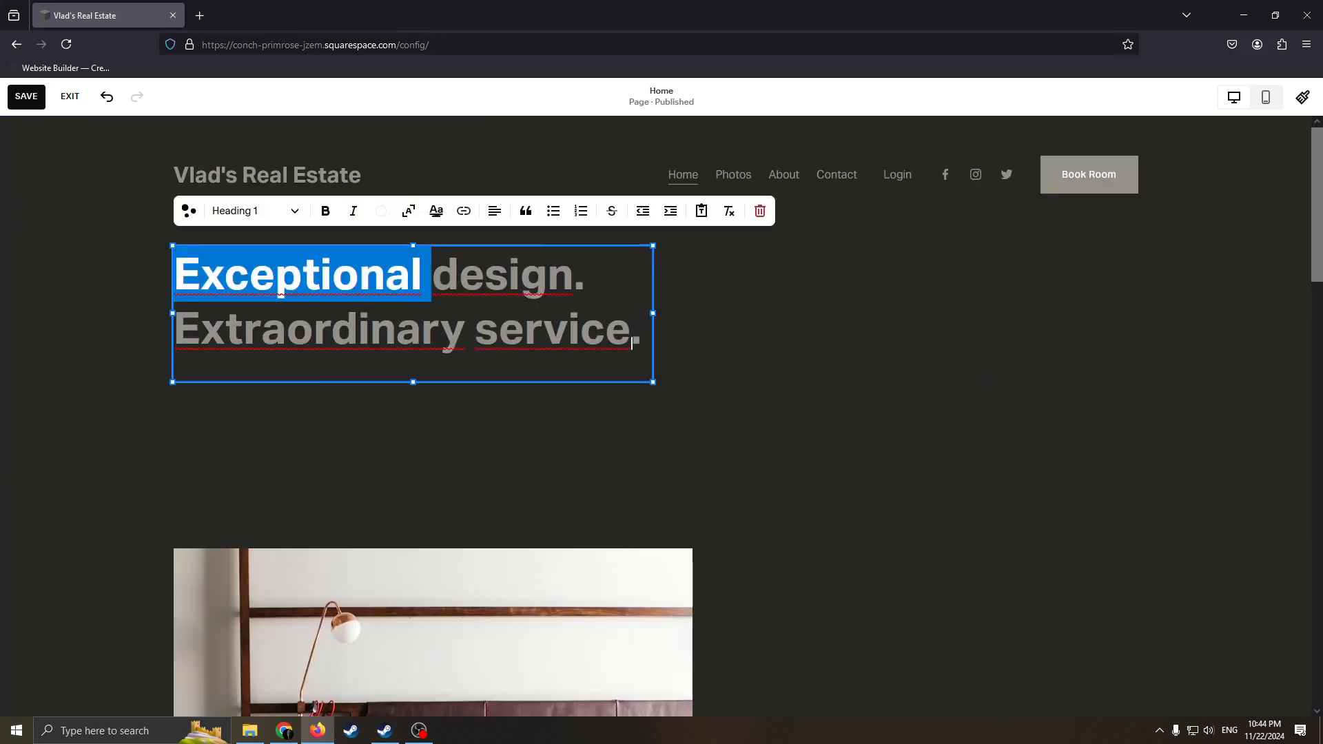
drag(426, 282, 466, 311)
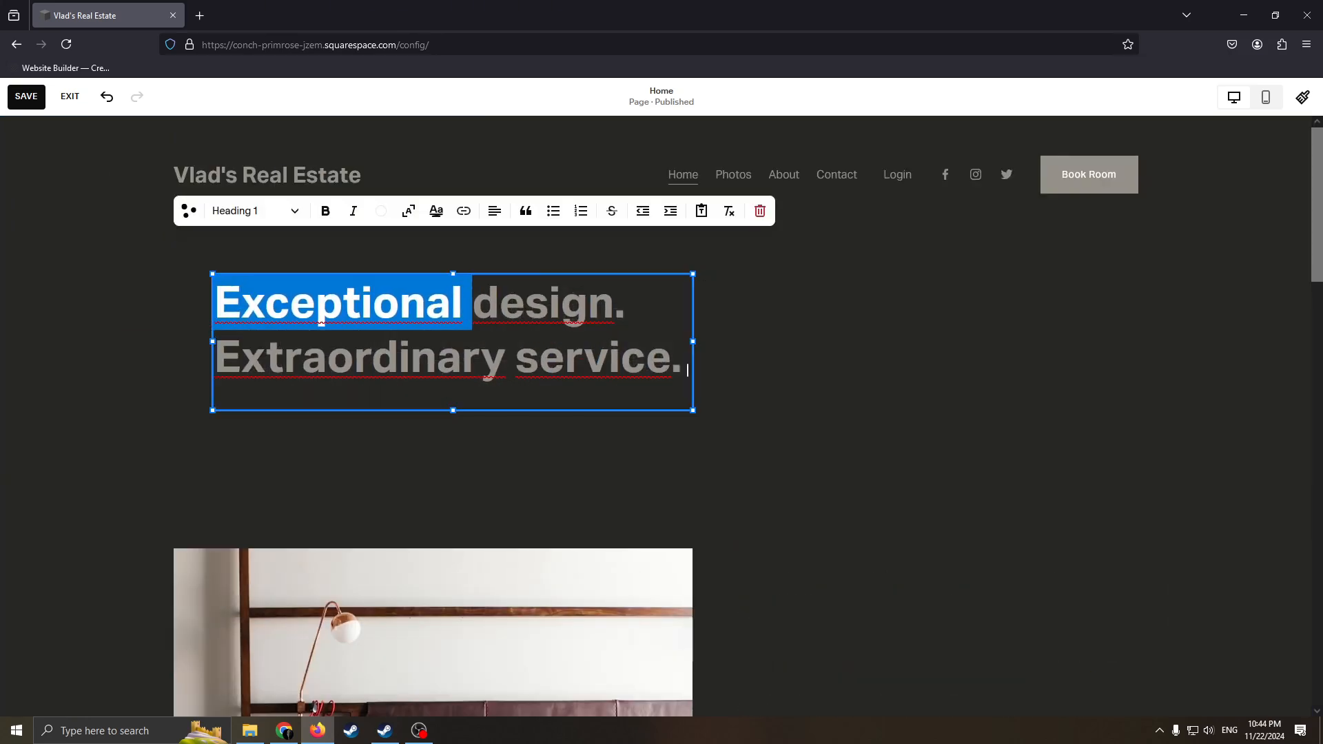
drag(682, 366, 218, 291)
key(BackSpace)
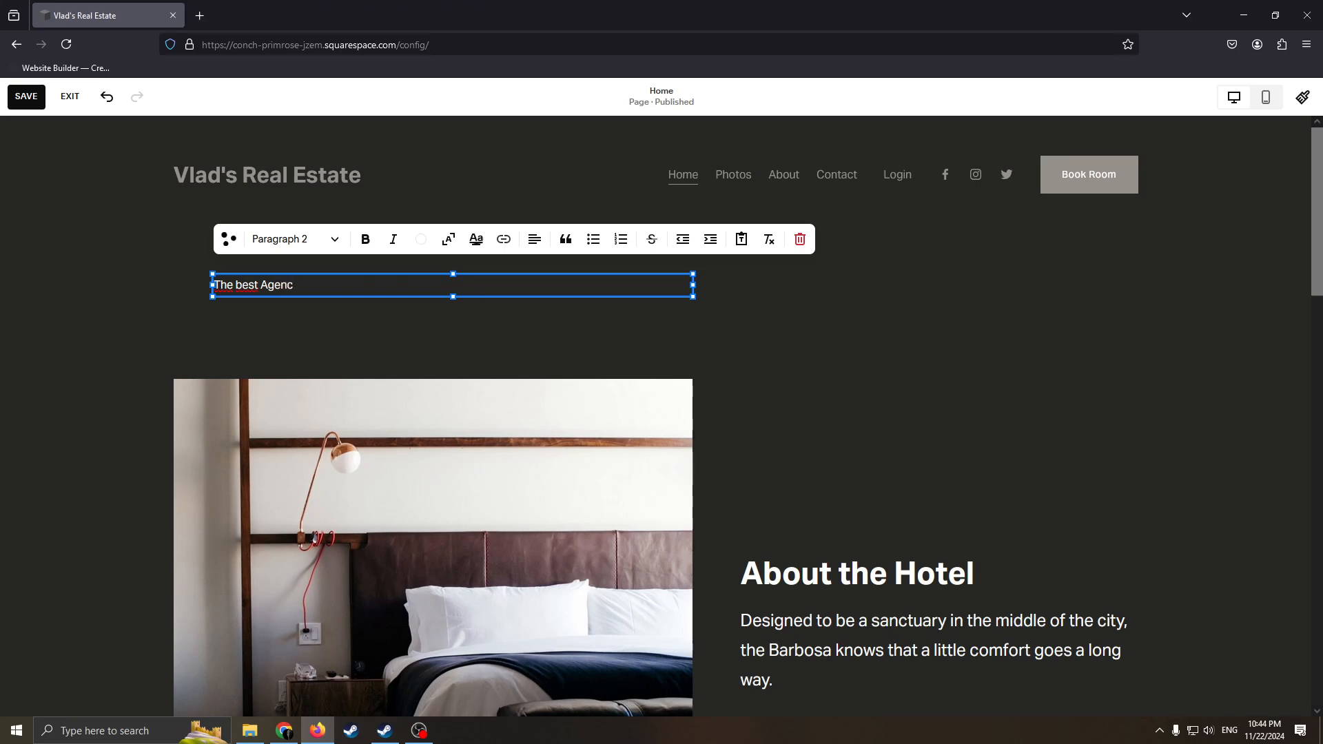
click(468, 213)
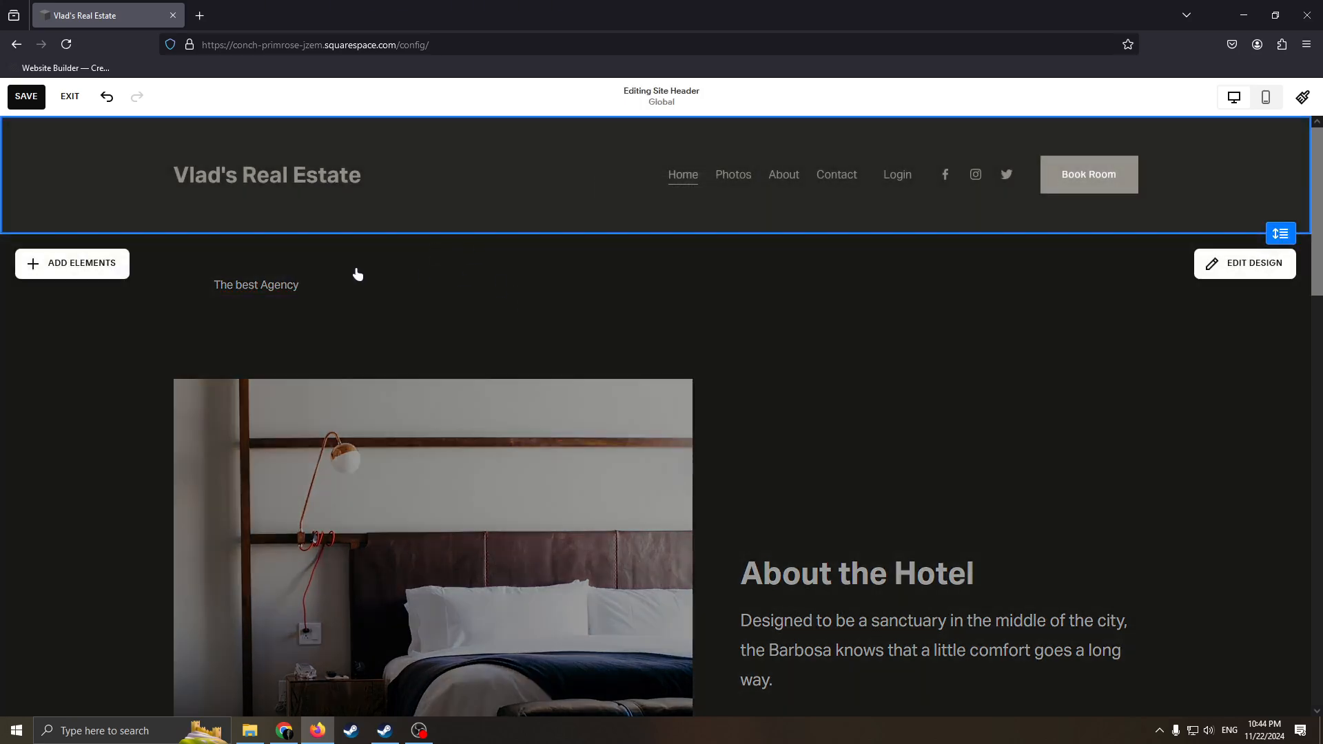
click(355, 272)
- Underline "The best Agency" with a highlight, scale the text to fit its block, and widen the block across most of the page
click(354, 285)
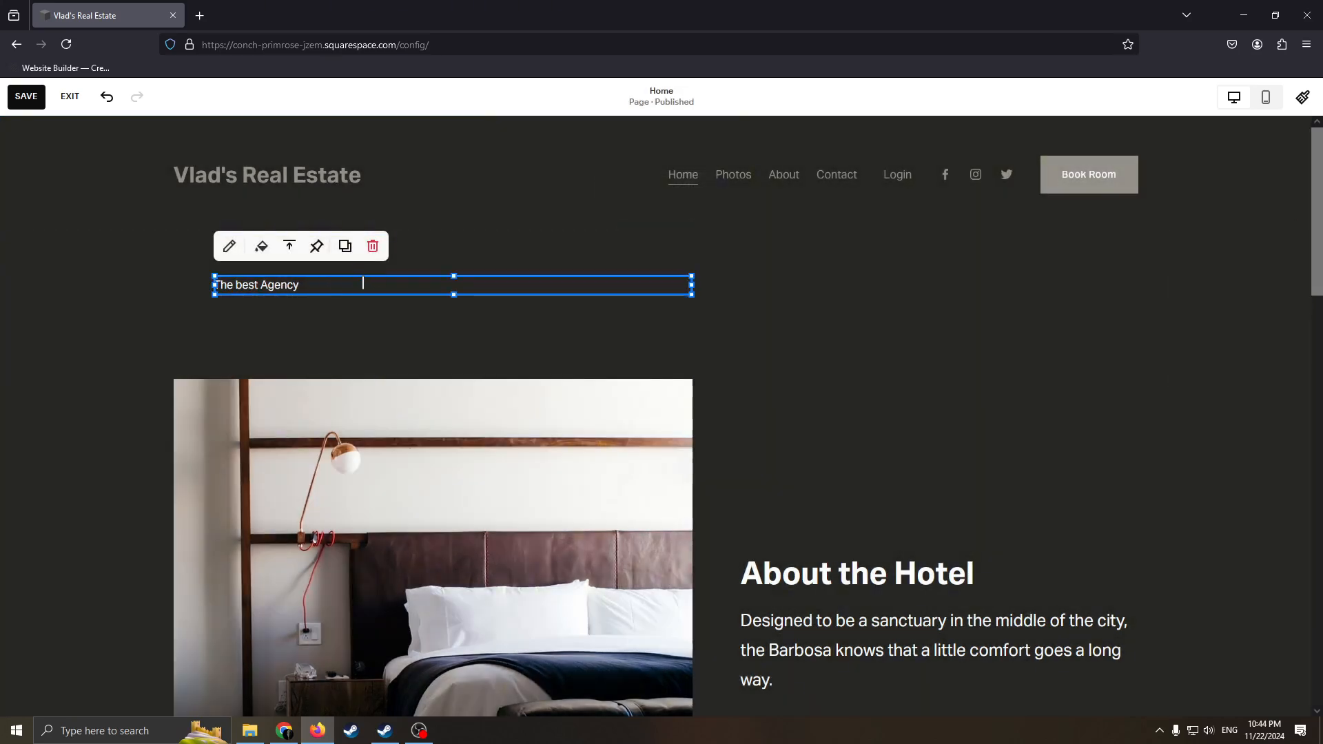
double_click(363, 283)
click(476, 242)
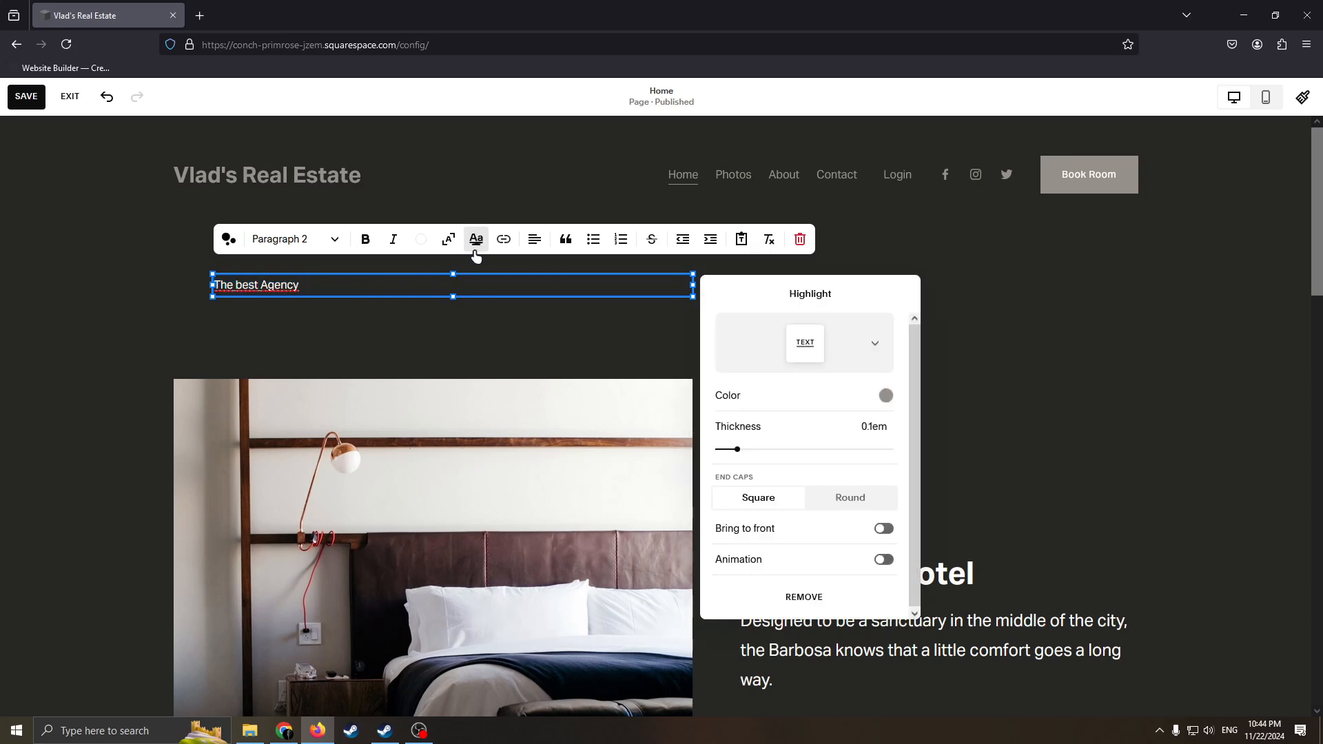
click(449, 239)
drag(685, 352, 1058, 412)
click(1193, 366)
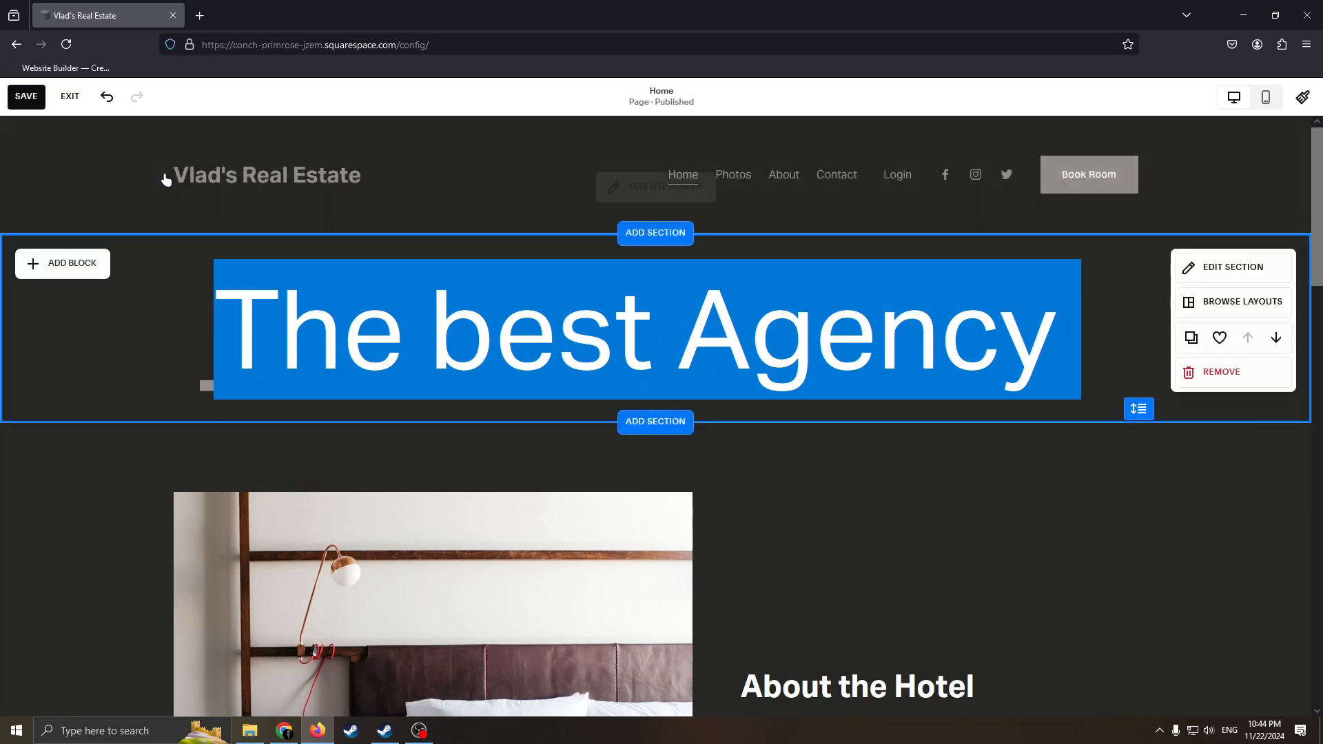
- Add an image block to the headline section, place it below the headline text and enlarge it
click(69, 265)
scroll(124, 410, down, 1)
scroll(106, 407, up, 1)
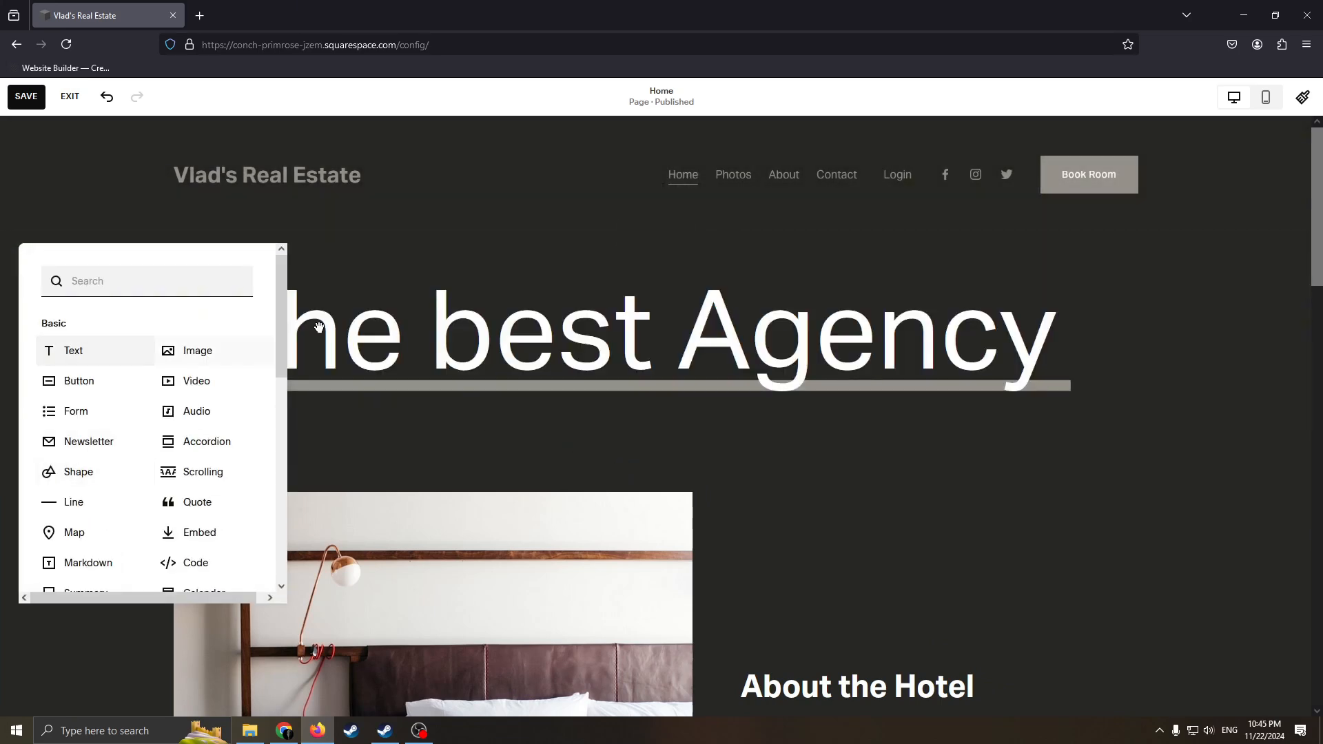
click(198, 352)
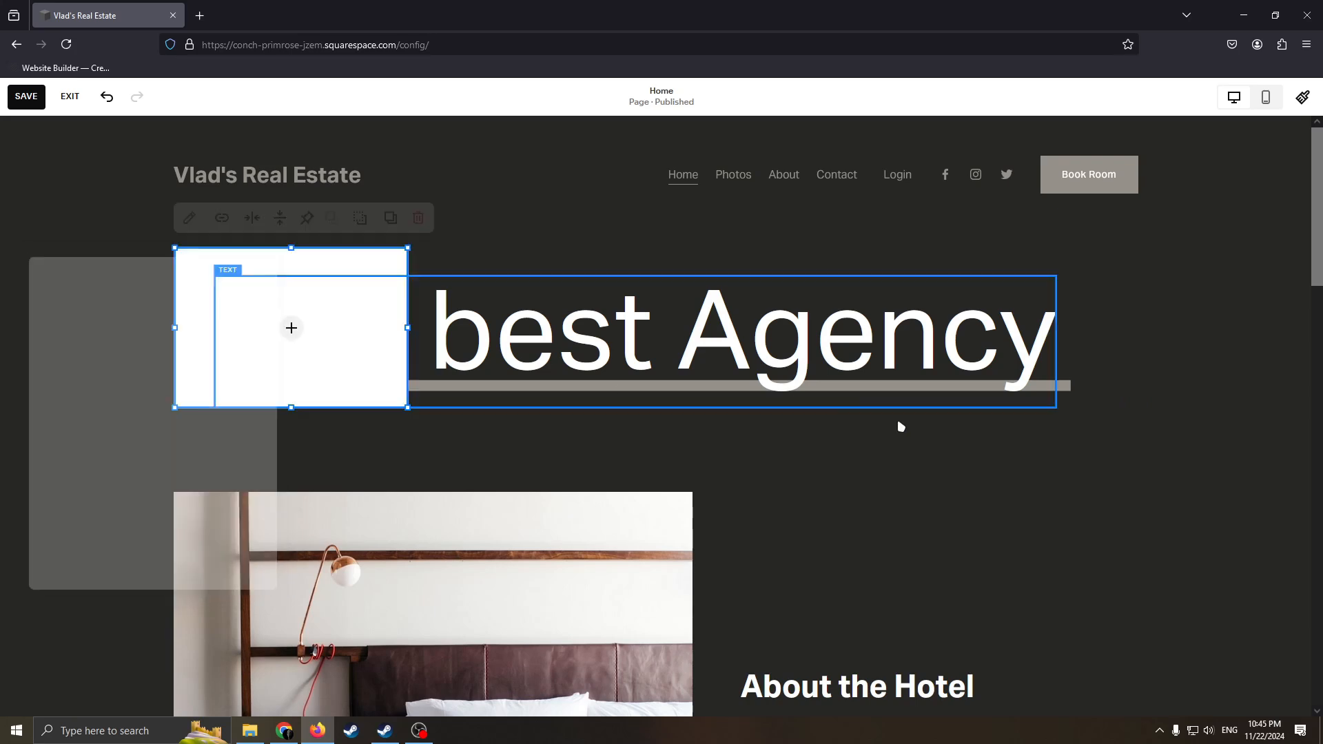
drag(372, 316, 655, 486)
drag(733, 579, 974, 597)
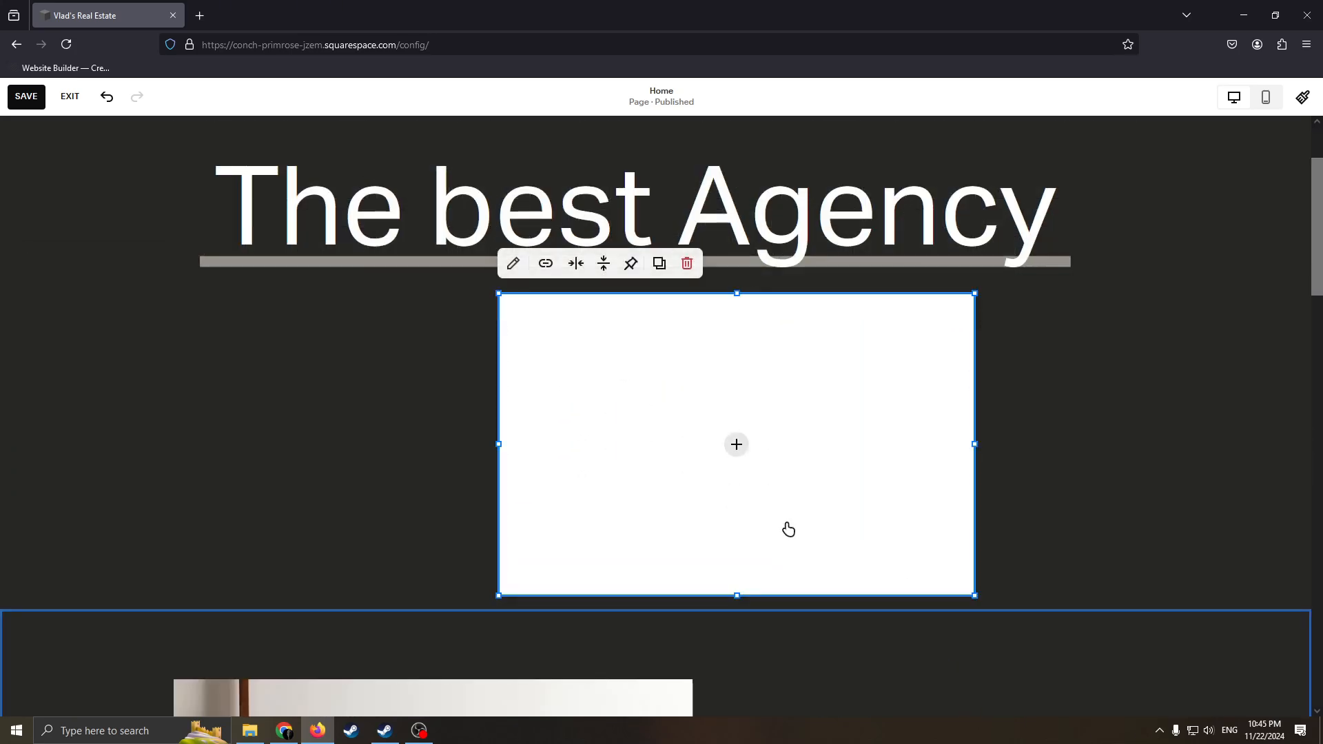
- Search the free stock images for "House" and fill the new image block with the photo of a brick house among trees
click(736, 443)
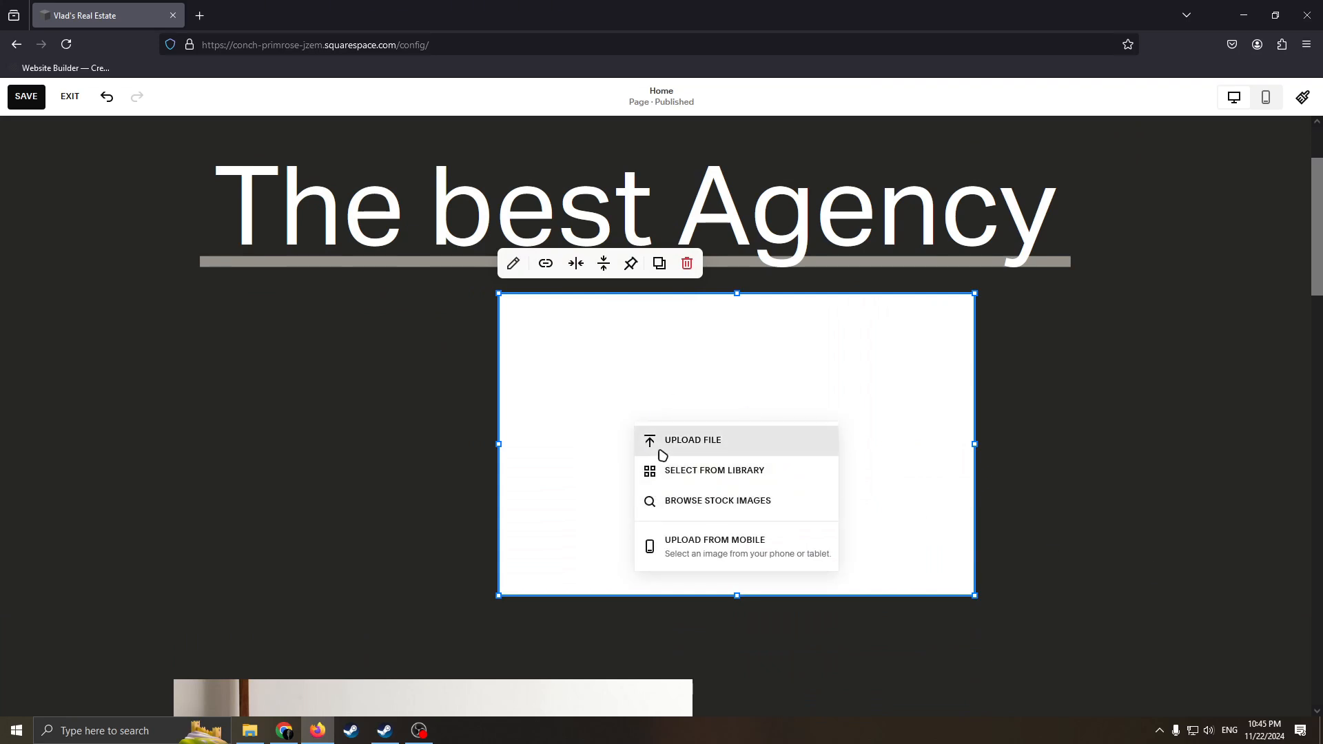
click(744, 512)
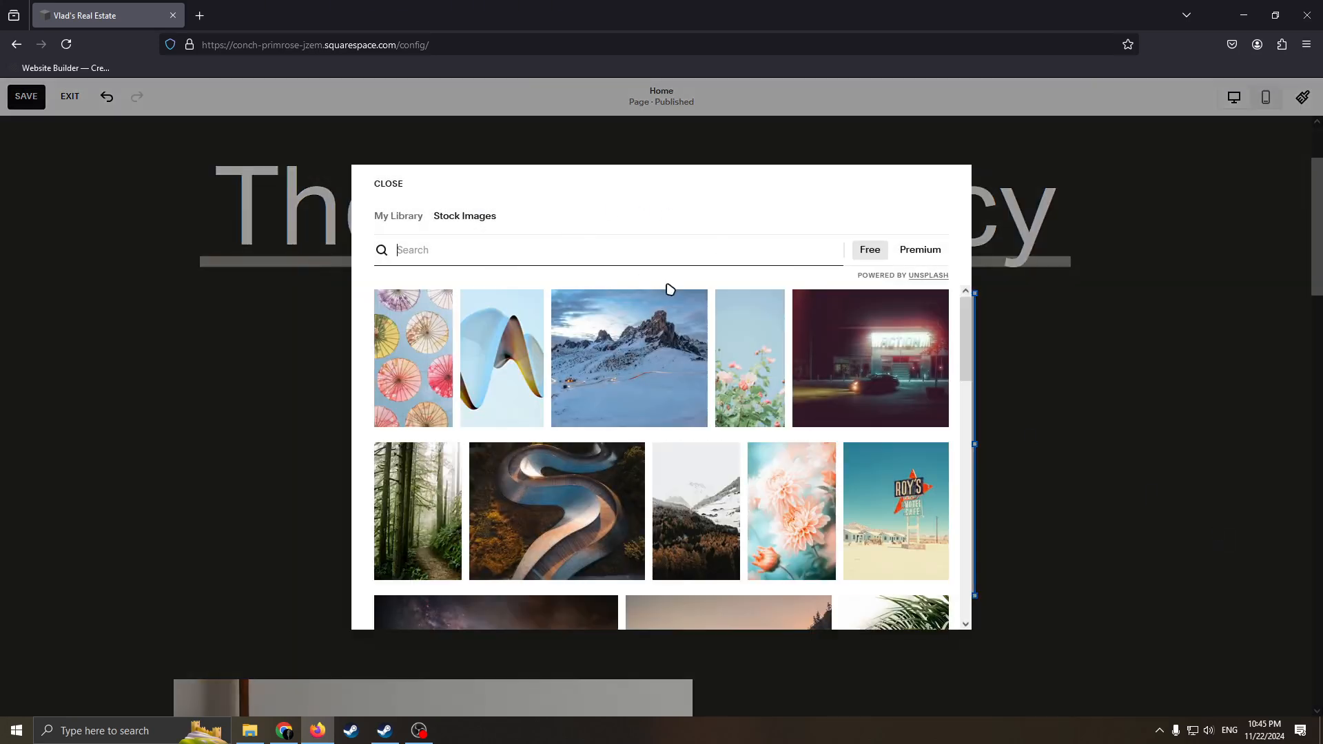
scroll(703, 556, down, 6)
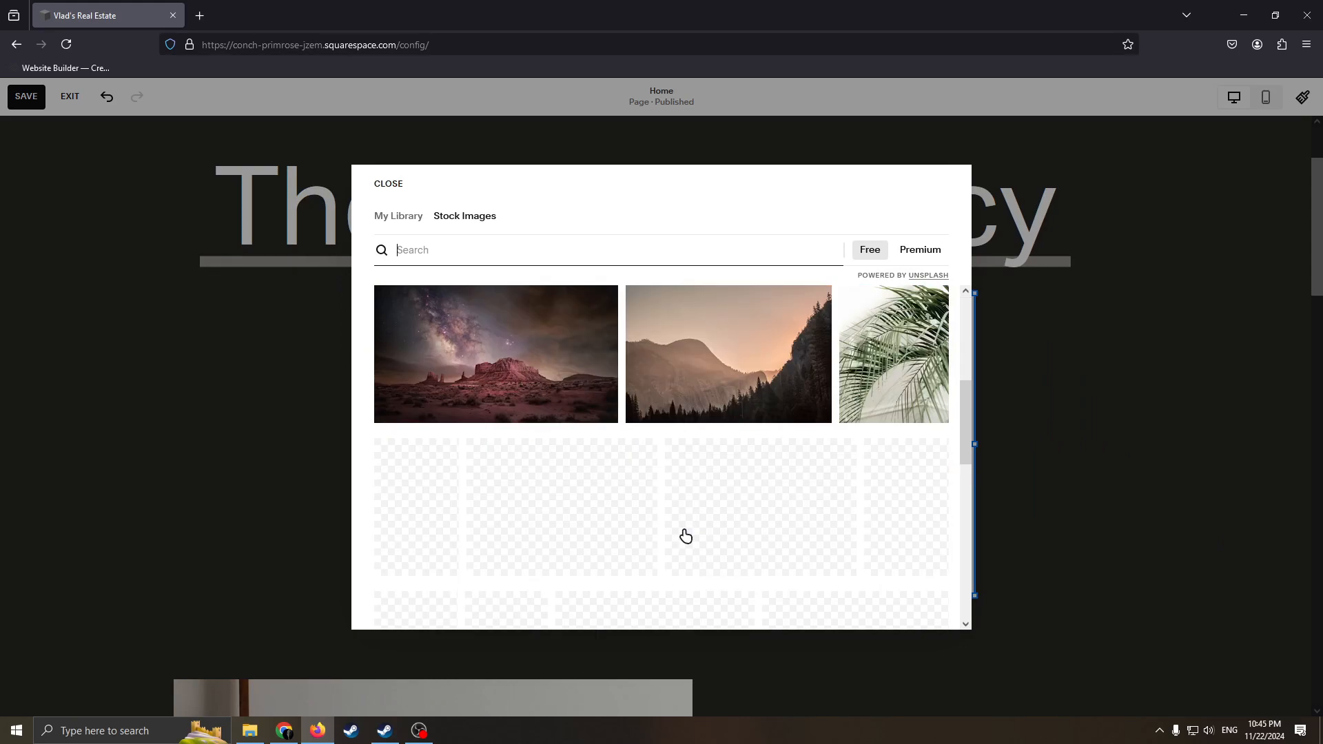
scroll(578, 323, up, 2)
scroll(578, 323, up, 2)
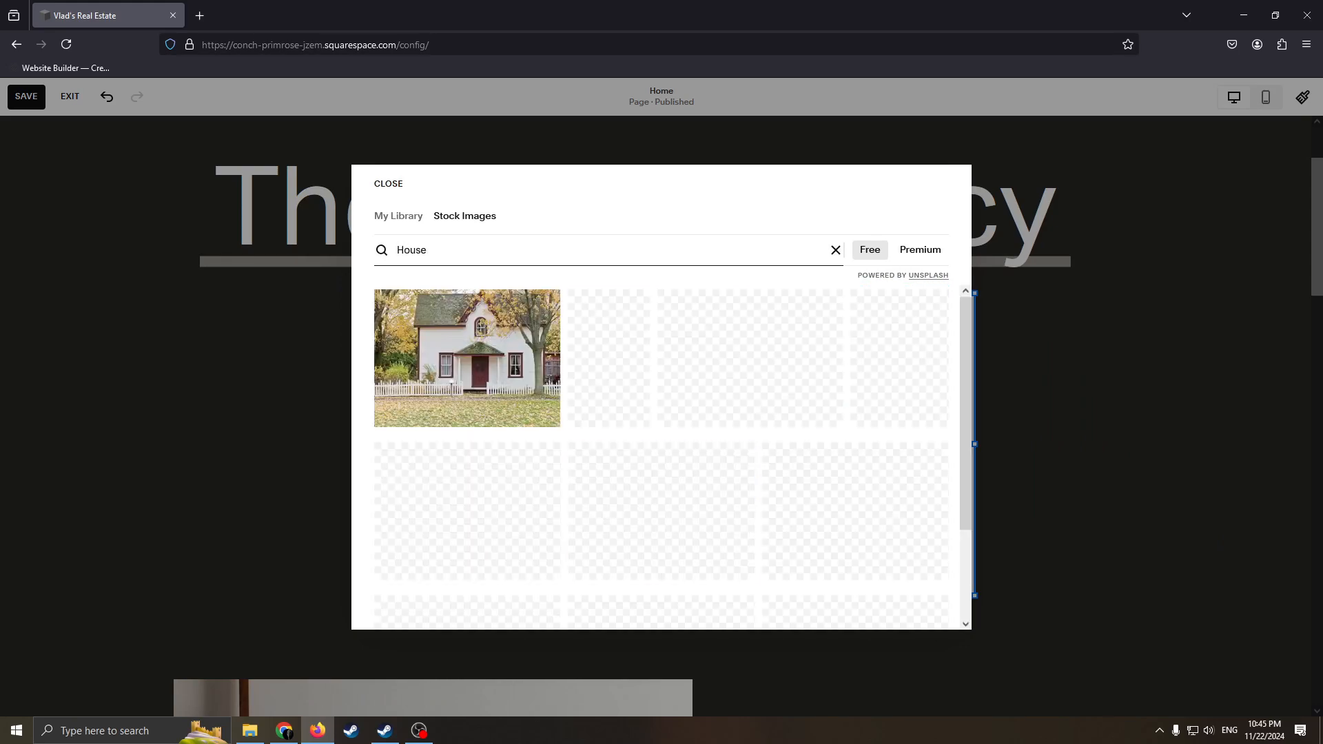
click(709, 497)
click(843, 444)
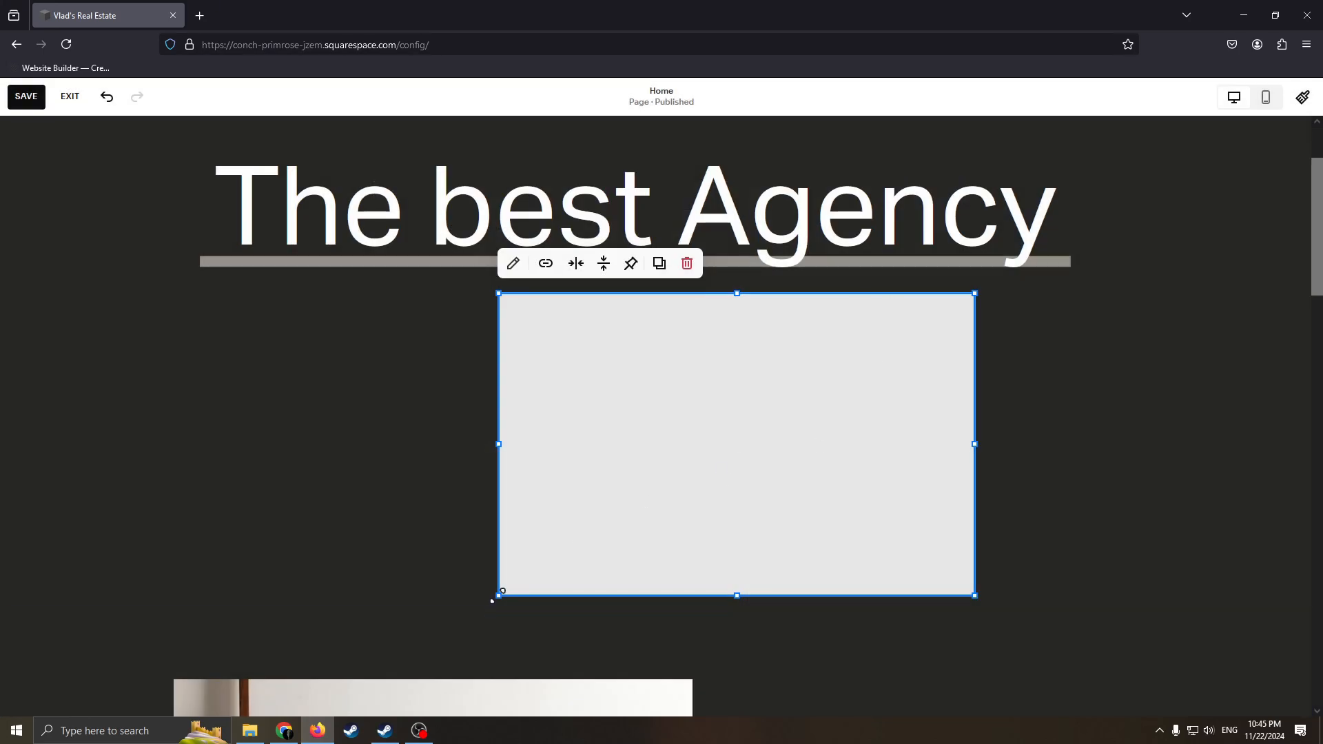
- Enlarge the house image block outward and downward so it sits roughly centered beneath the headline
drag(493, 599, 378, 652)
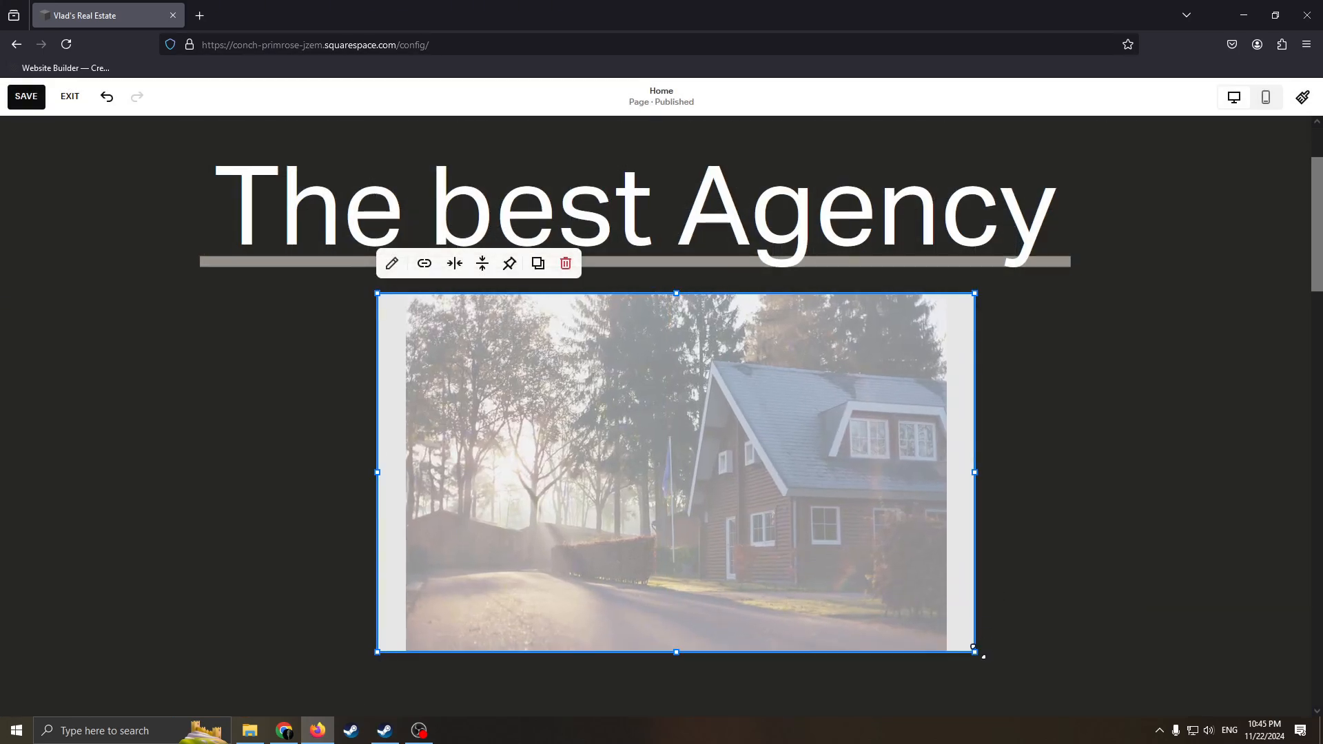
drag(973, 648, 984, 682)
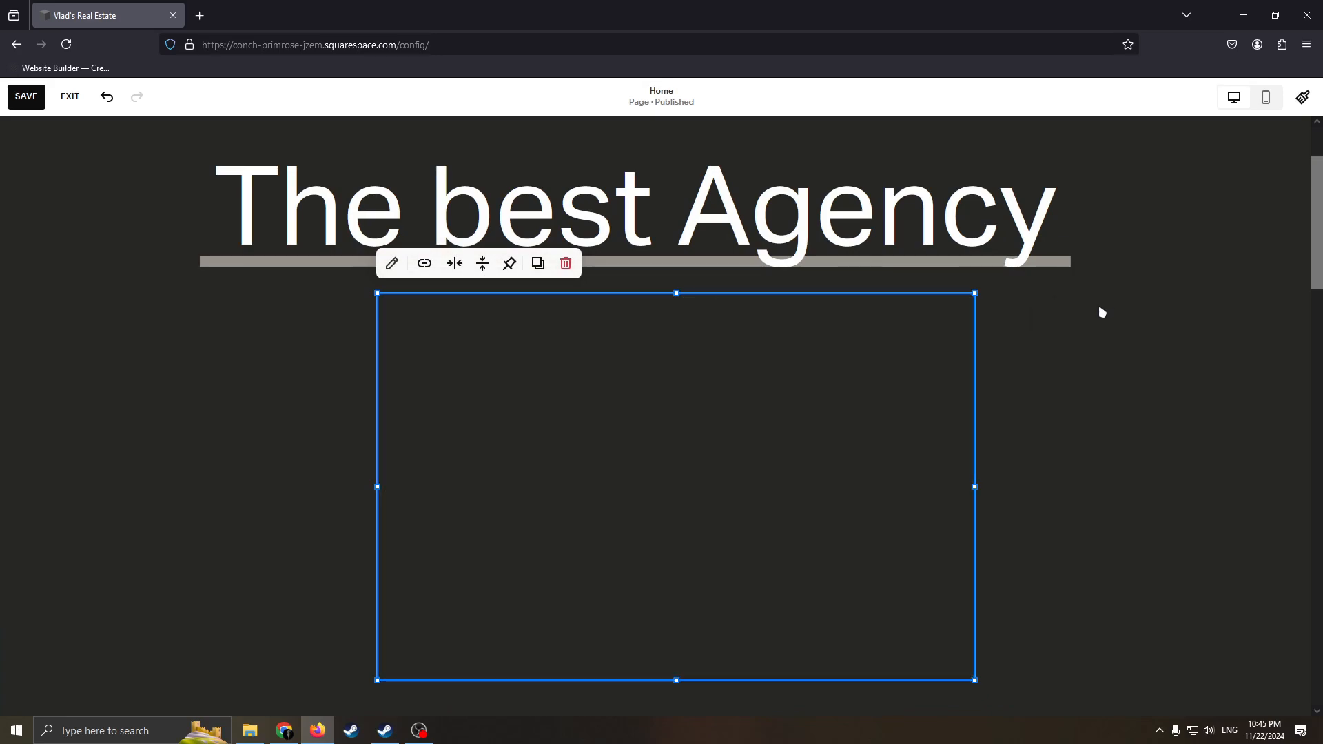
click(1126, 456)
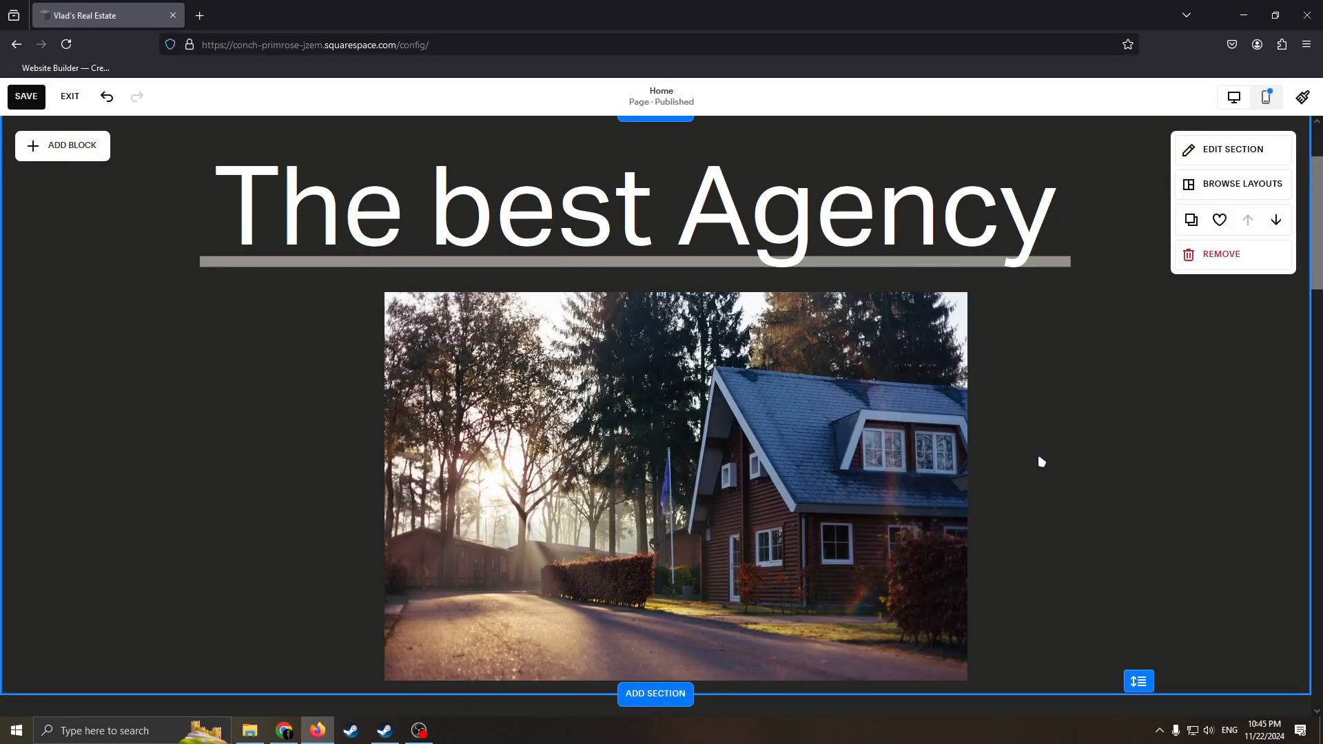
scroll(1060, 467, down, 2)
scroll(1057, 461, up, 4)
scroll(1045, 473, down, 3)
scroll(987, 441, up, 3)
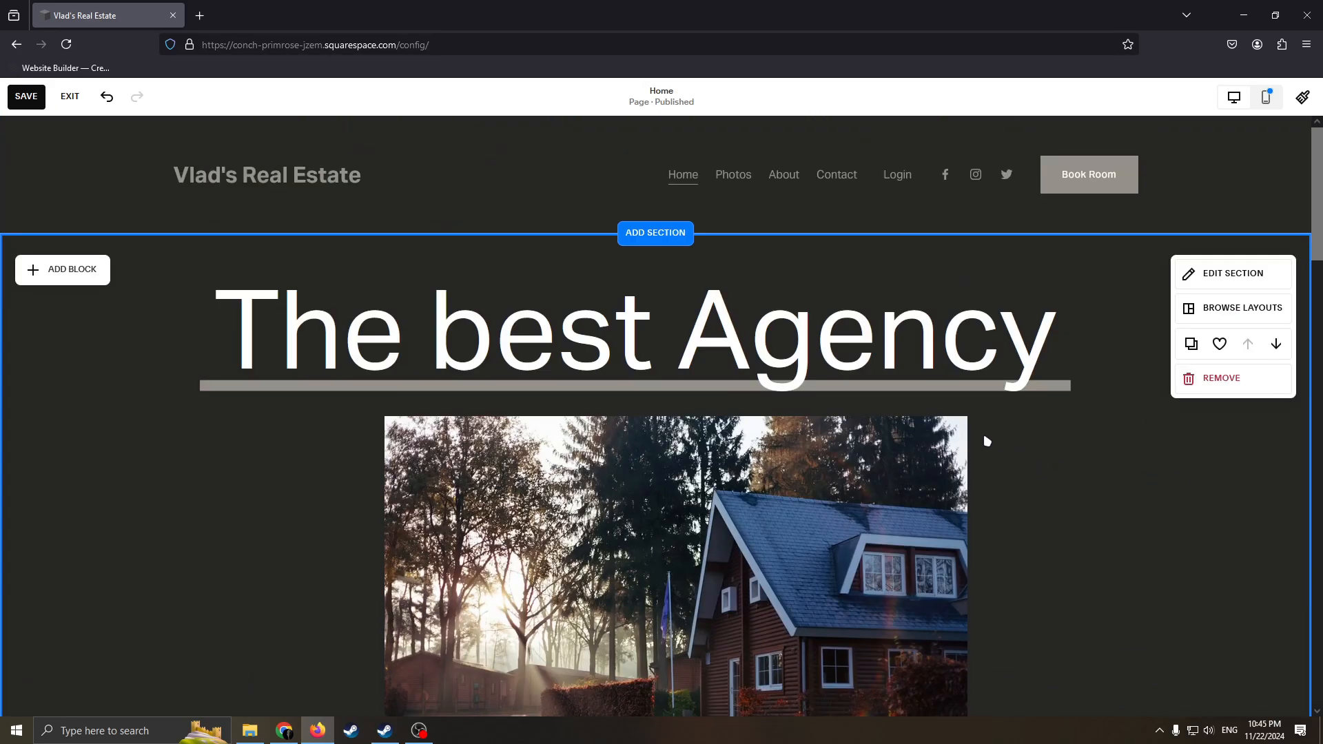
- Enlarge the View Gallery button in the Take a Tour section and shift it inward beneath the paragraph
scroll(422, 405, down, 12)
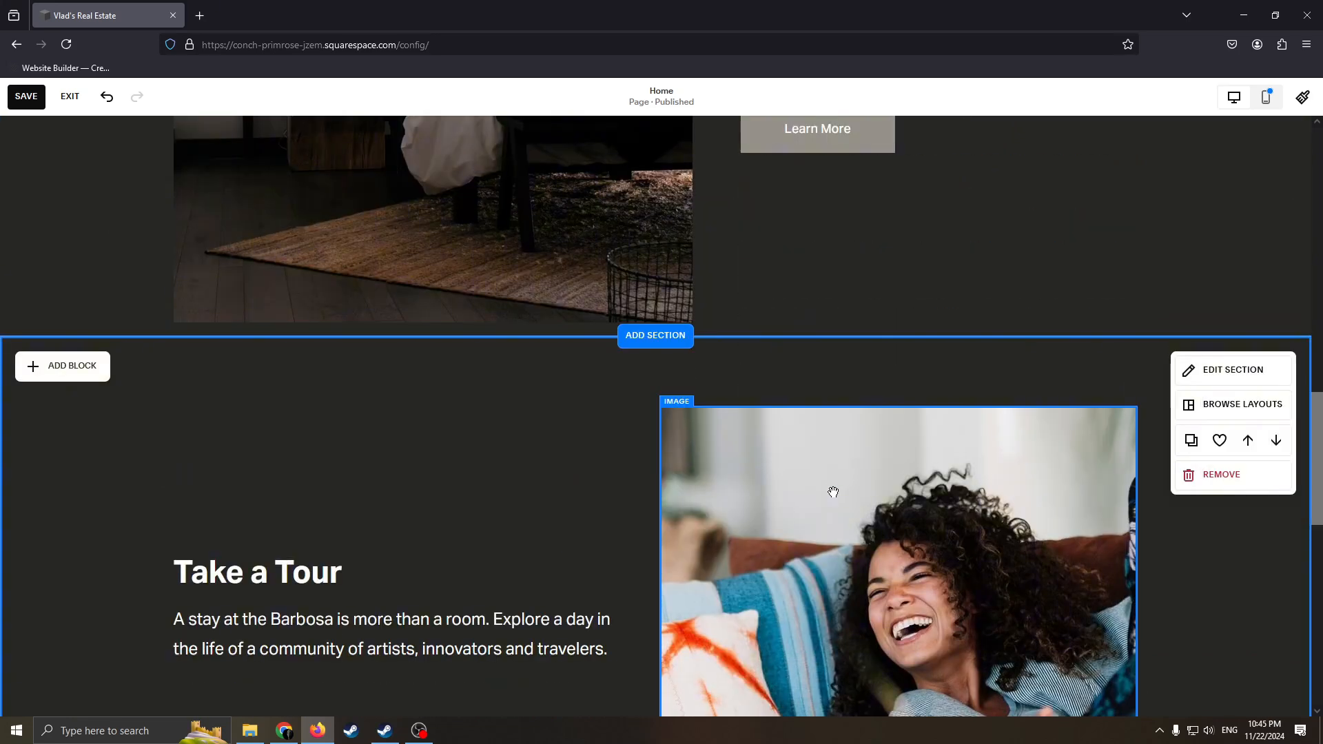
scroll(833, 492, down, 5)
click(313, 387)
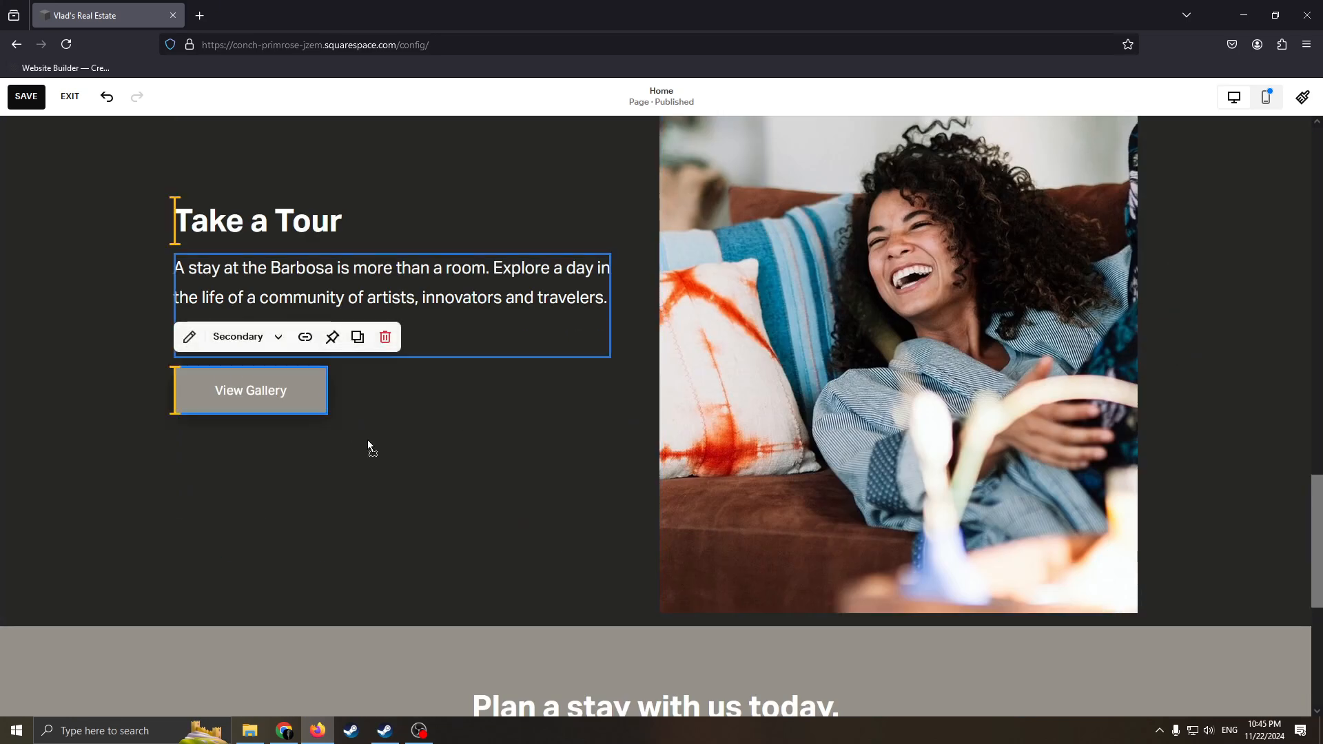
drag(327, 413, 482, 441)
click(675, 647)
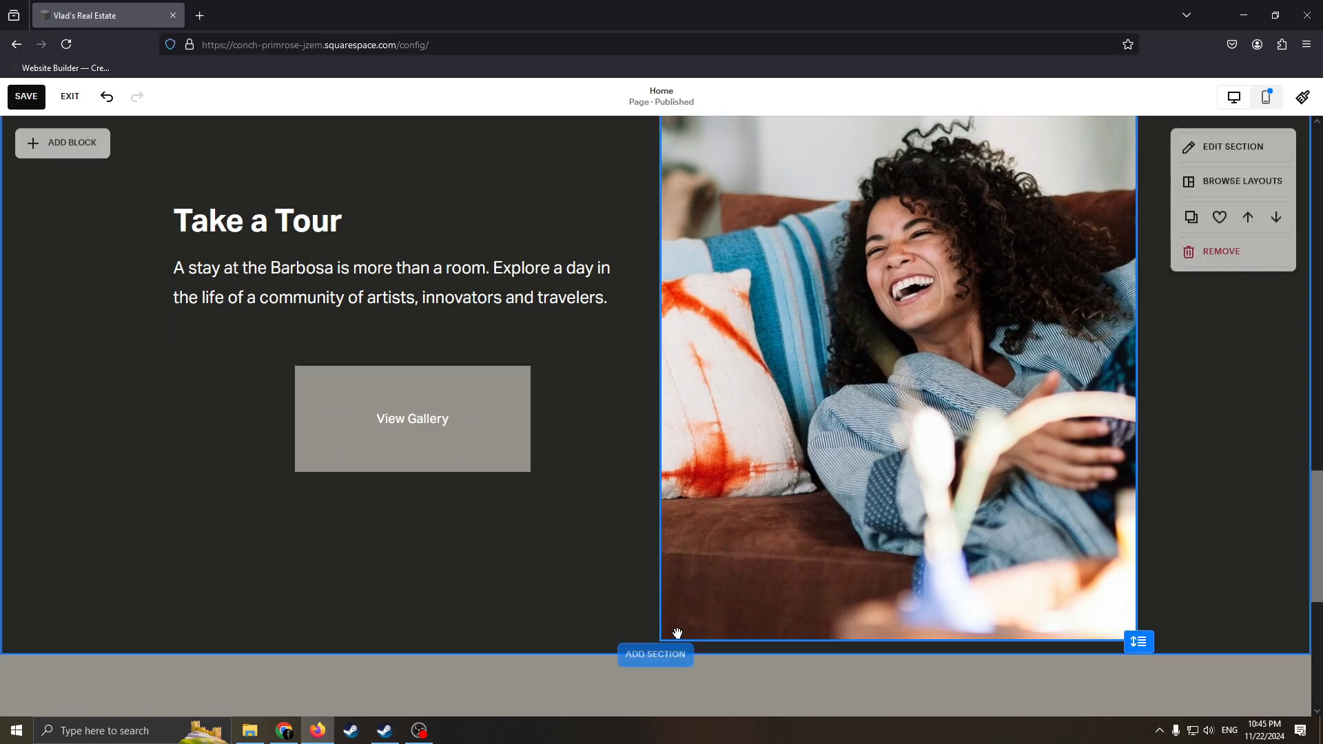
- Shrink the photo of the laughing woman in the Take a Tour section and move it slightly down
drag(656, 639, 812, 454)
scroll(814, 454, up, 3)
scroll(830, 451, down, 4)
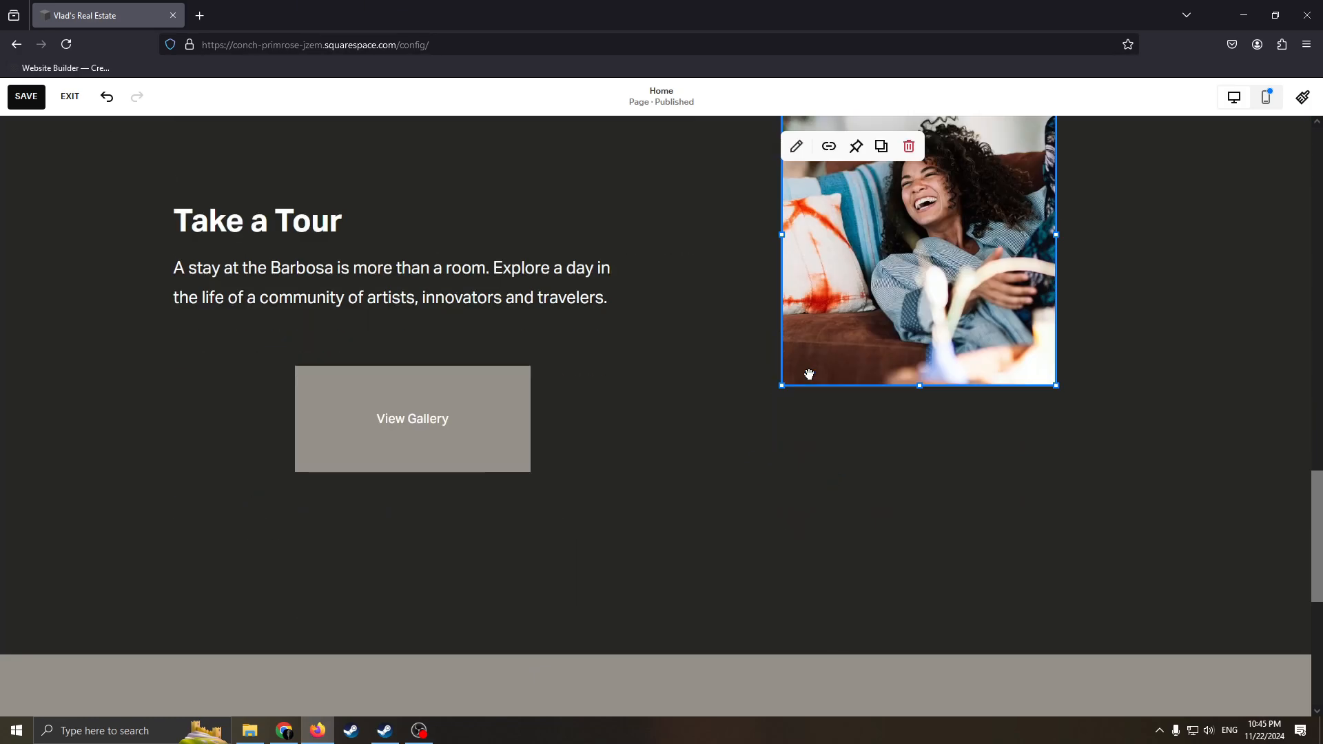
drag(804, 343, 781, 442)
- Preview the Home page in the mobile layout and examine its sections from the headline to the booking banner
scroll(635, 502, up, 7)
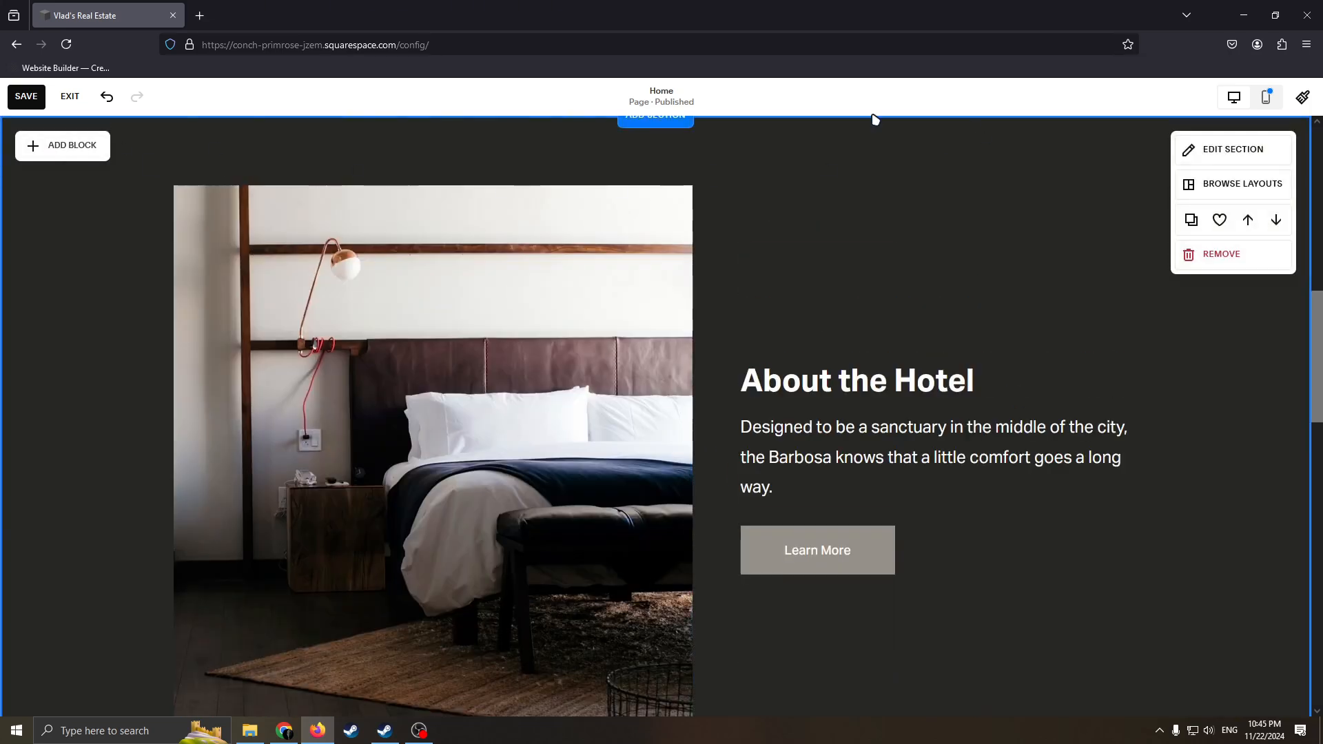
click(1258, 101)
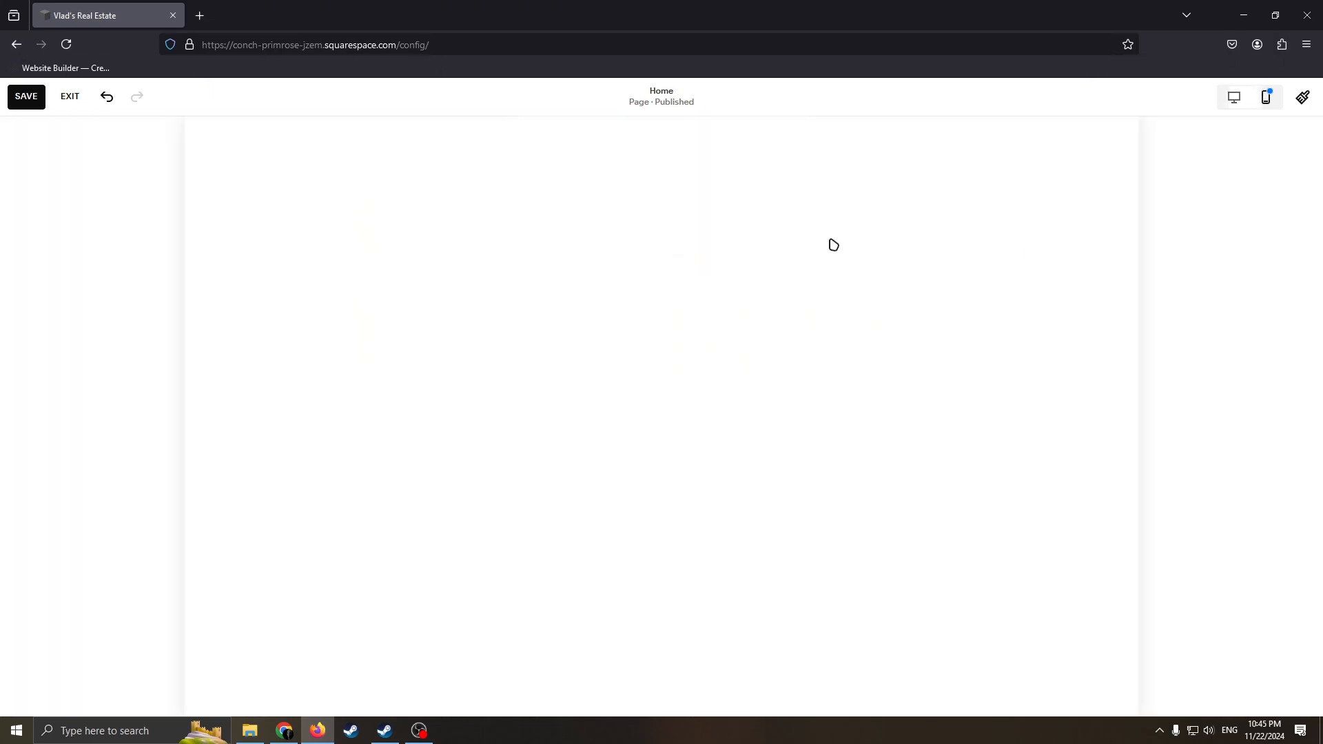
scroll(772, 338, up, 5)
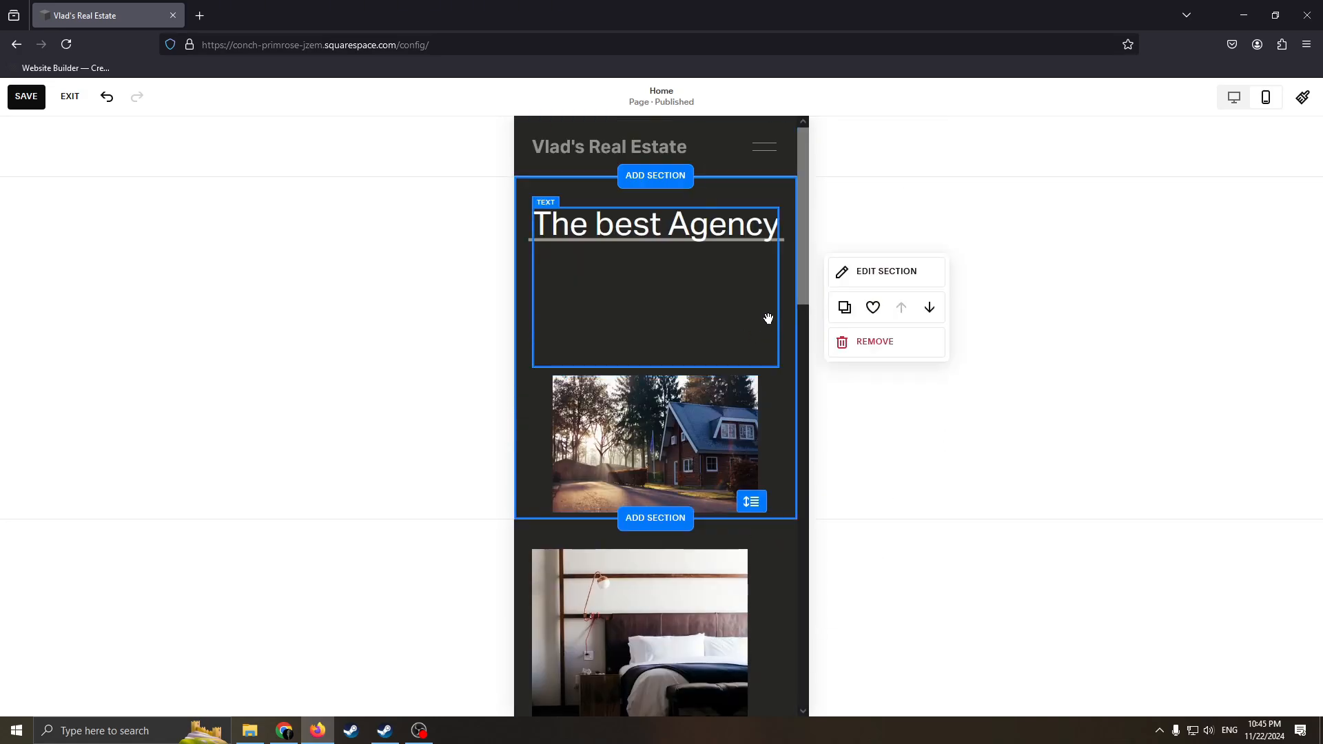
scroll(725, 335, down, 15)
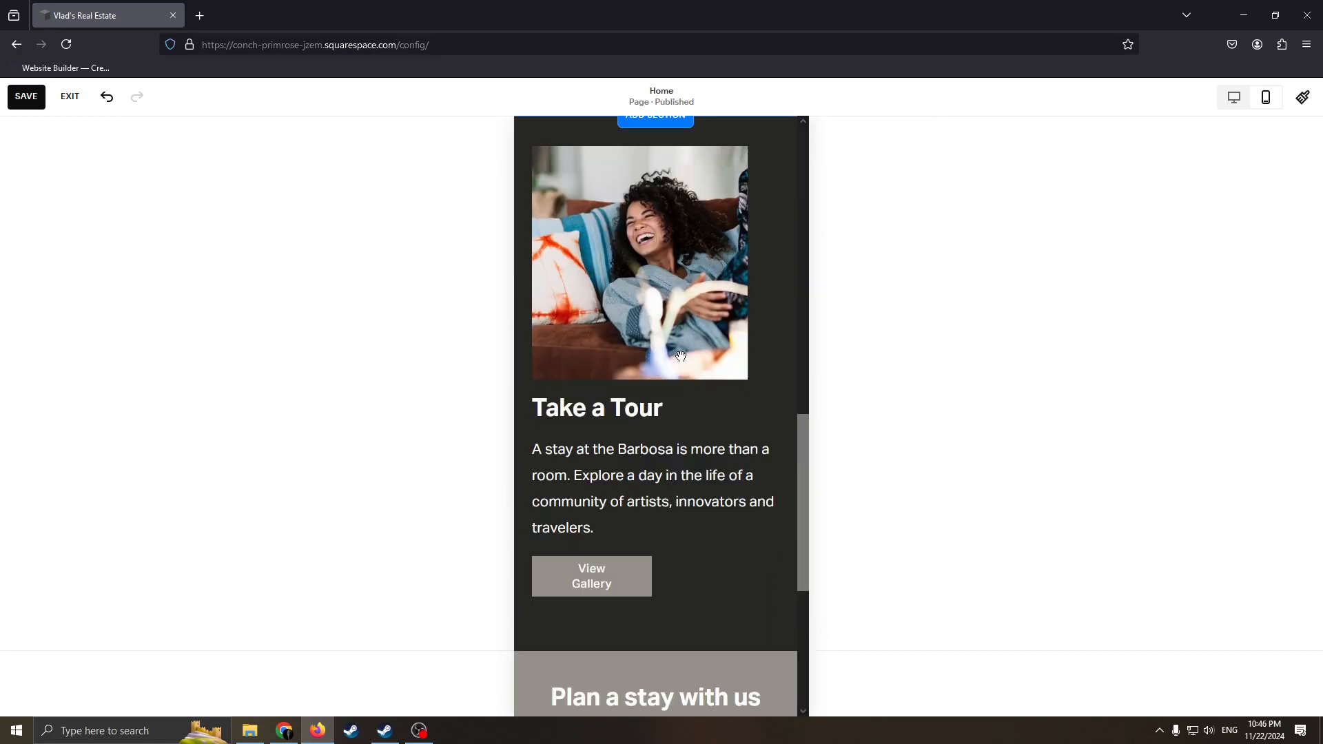
scroll(772, 366, up, 15)
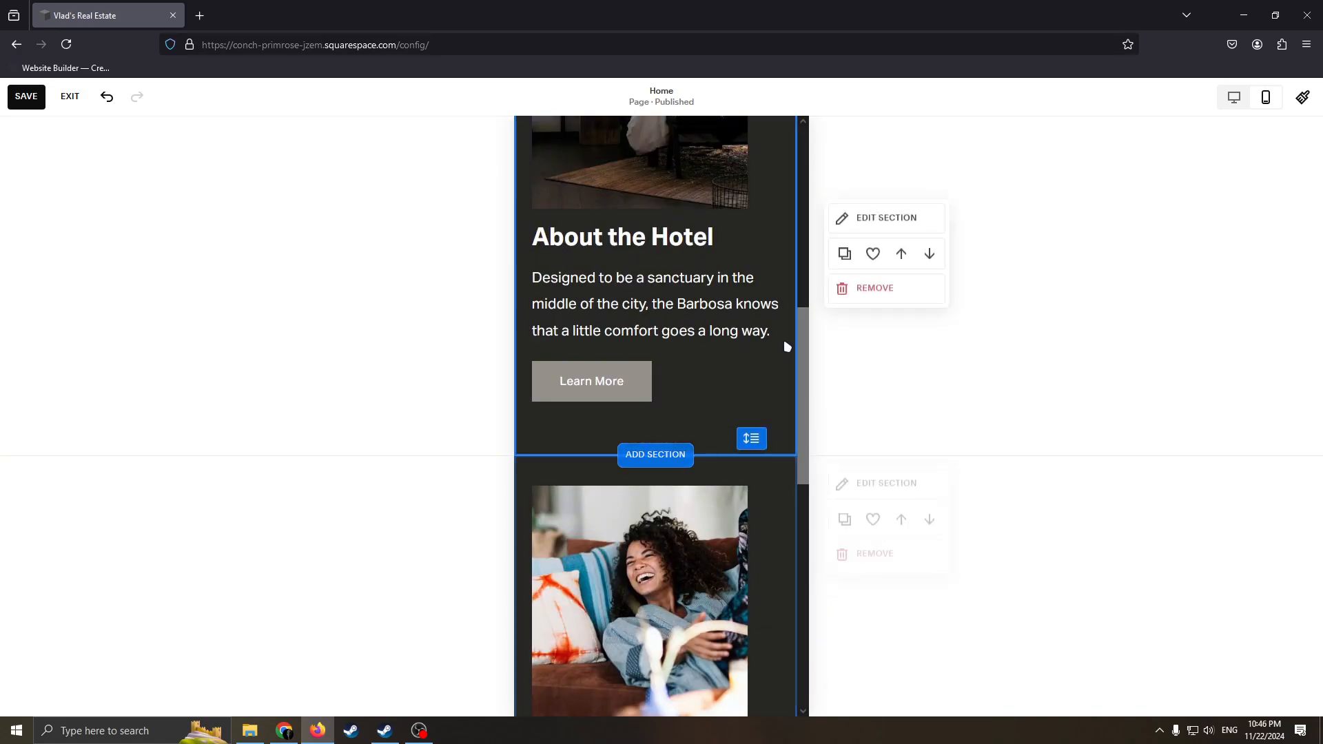
scroll(693, 443, down, 5)
scroll(693, 444, down, 8)
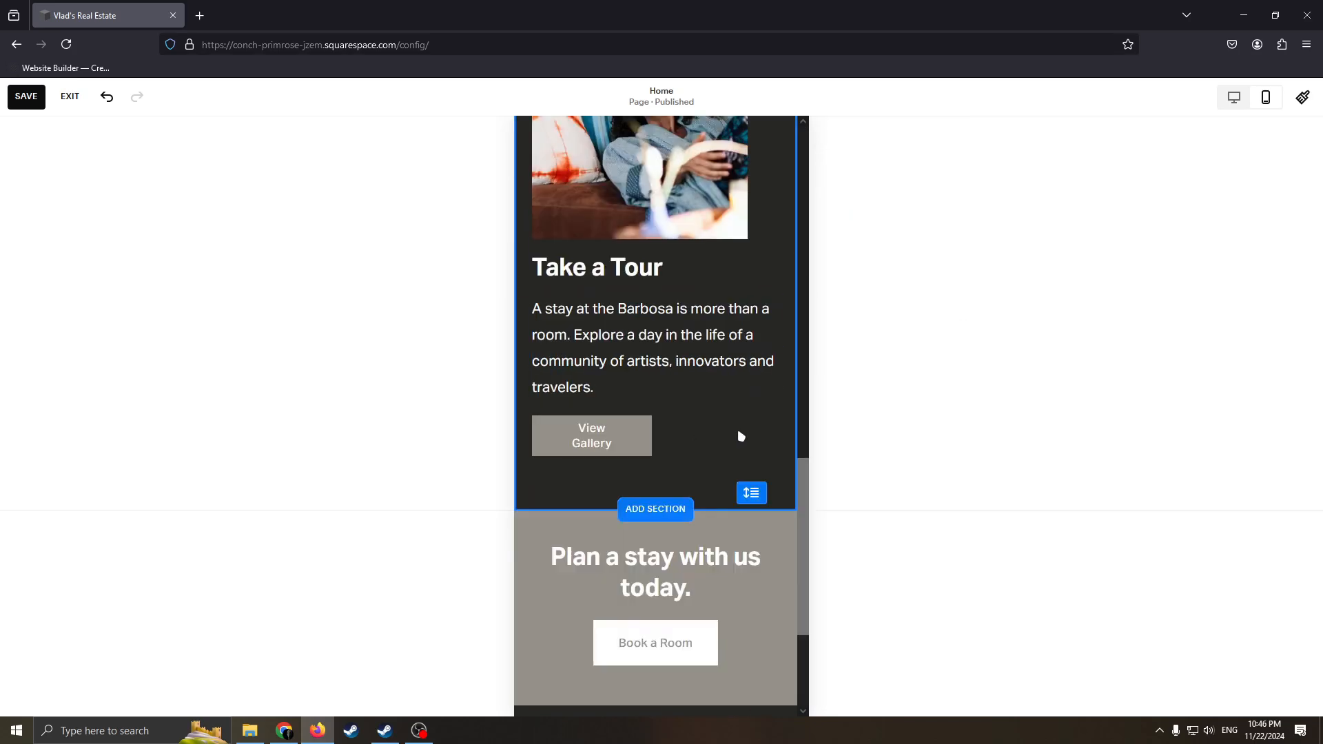
scroll(716, 345, up, 10)
right_click(714, 338)
key(Escape)
scroll(629, 296, up, 5)
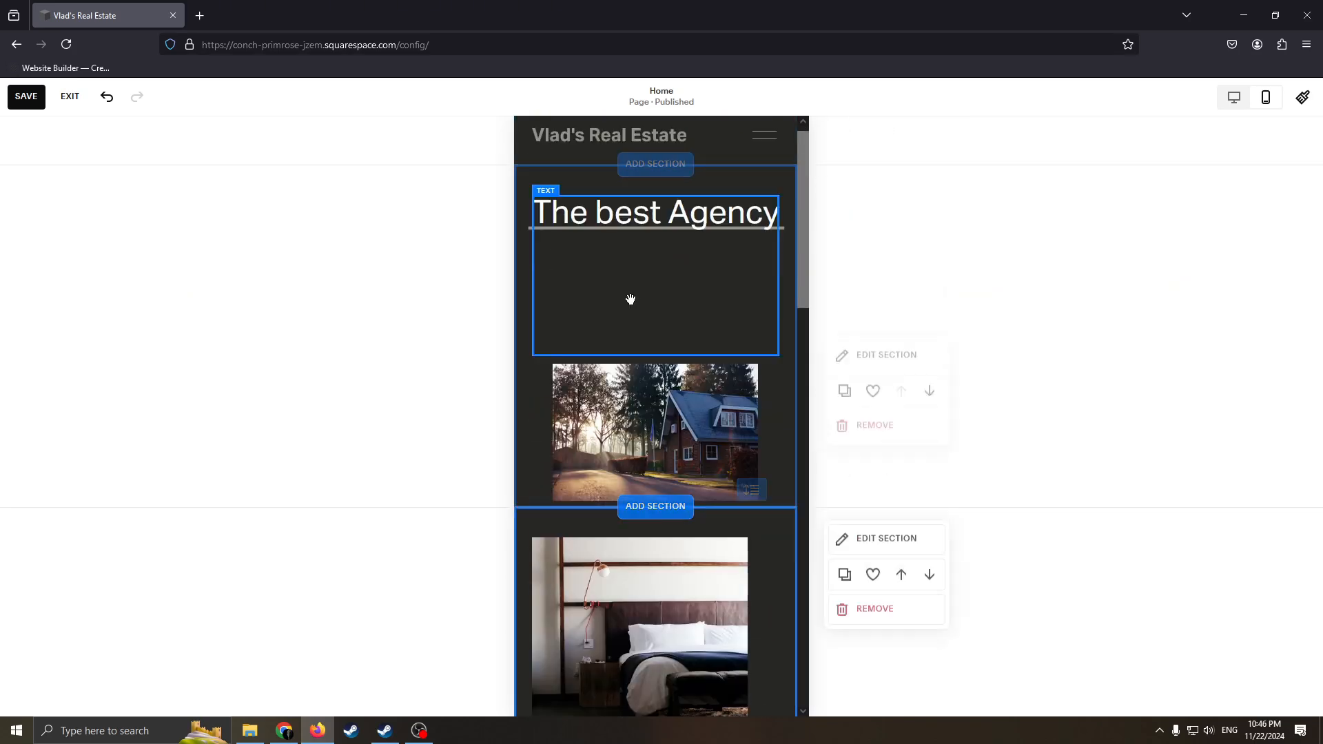
- Return to the desktop layout, save the Home page changes and exit editing
click(1234, 97)
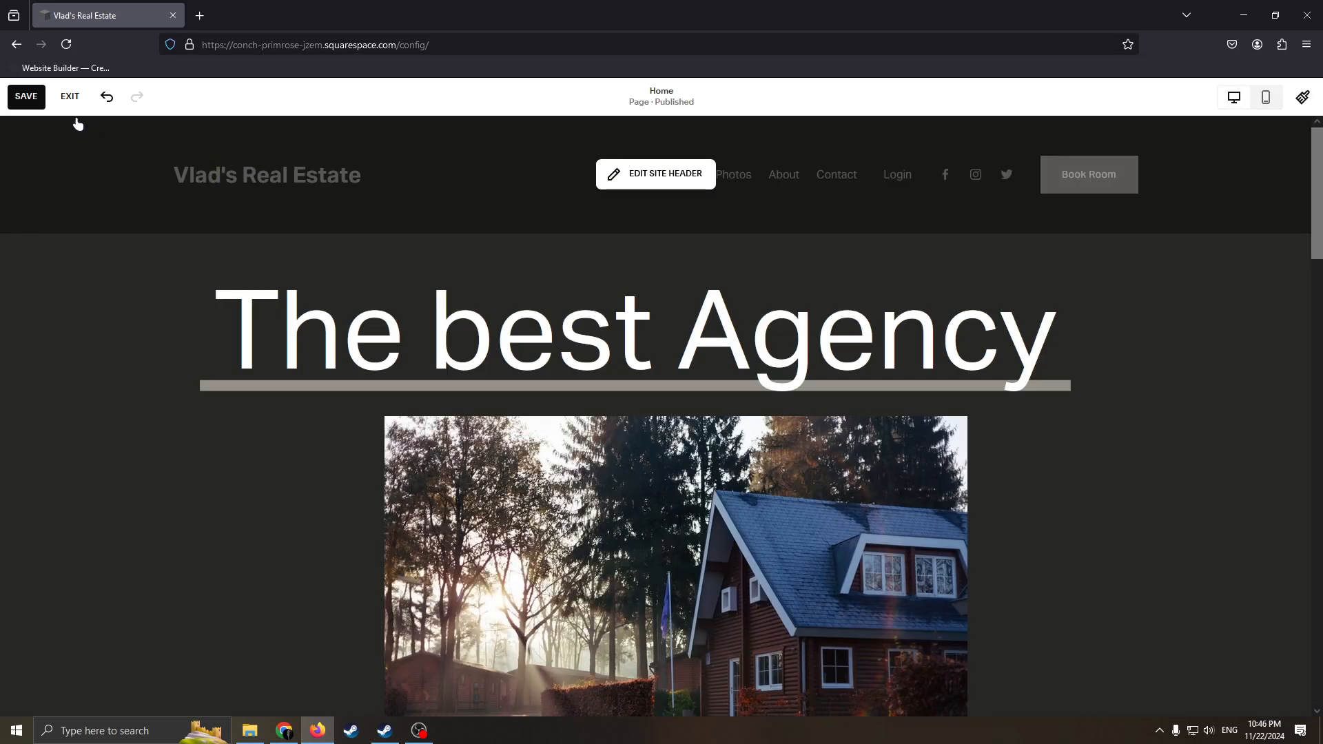
click(23, 98)
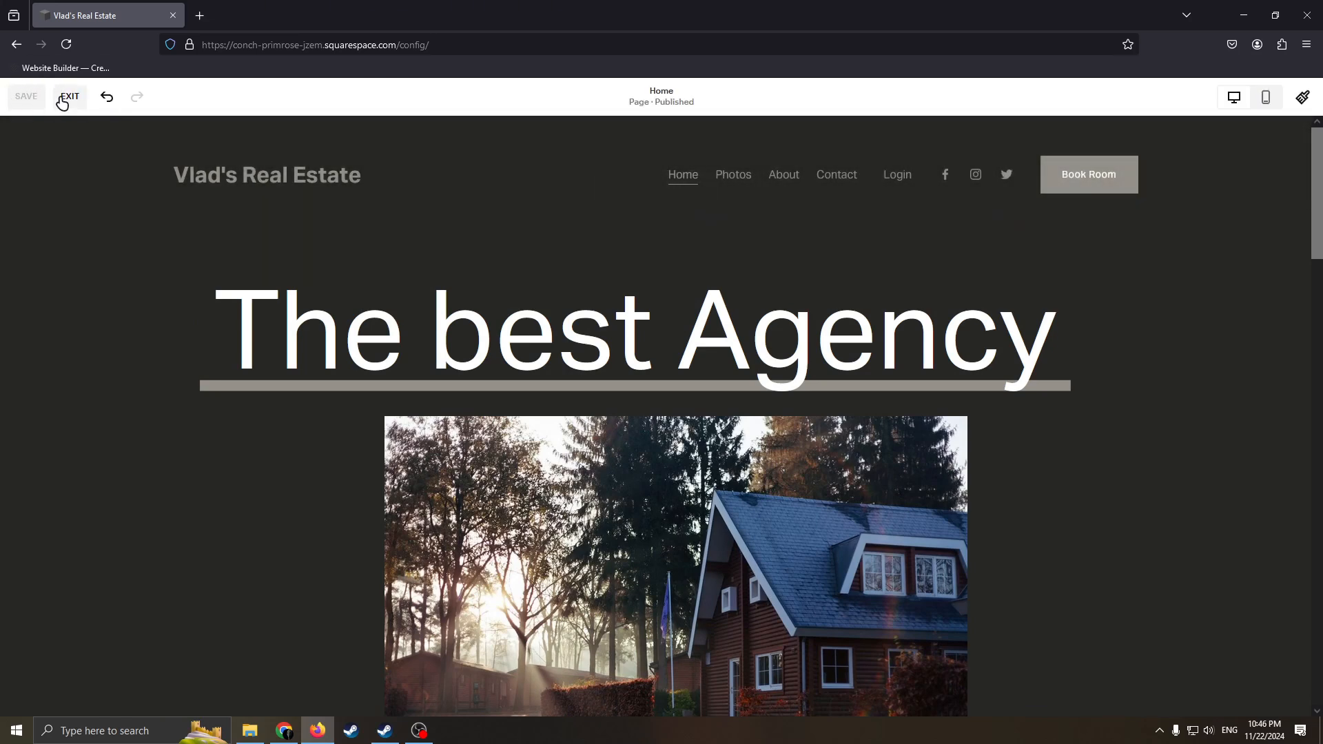
click(70, 96)
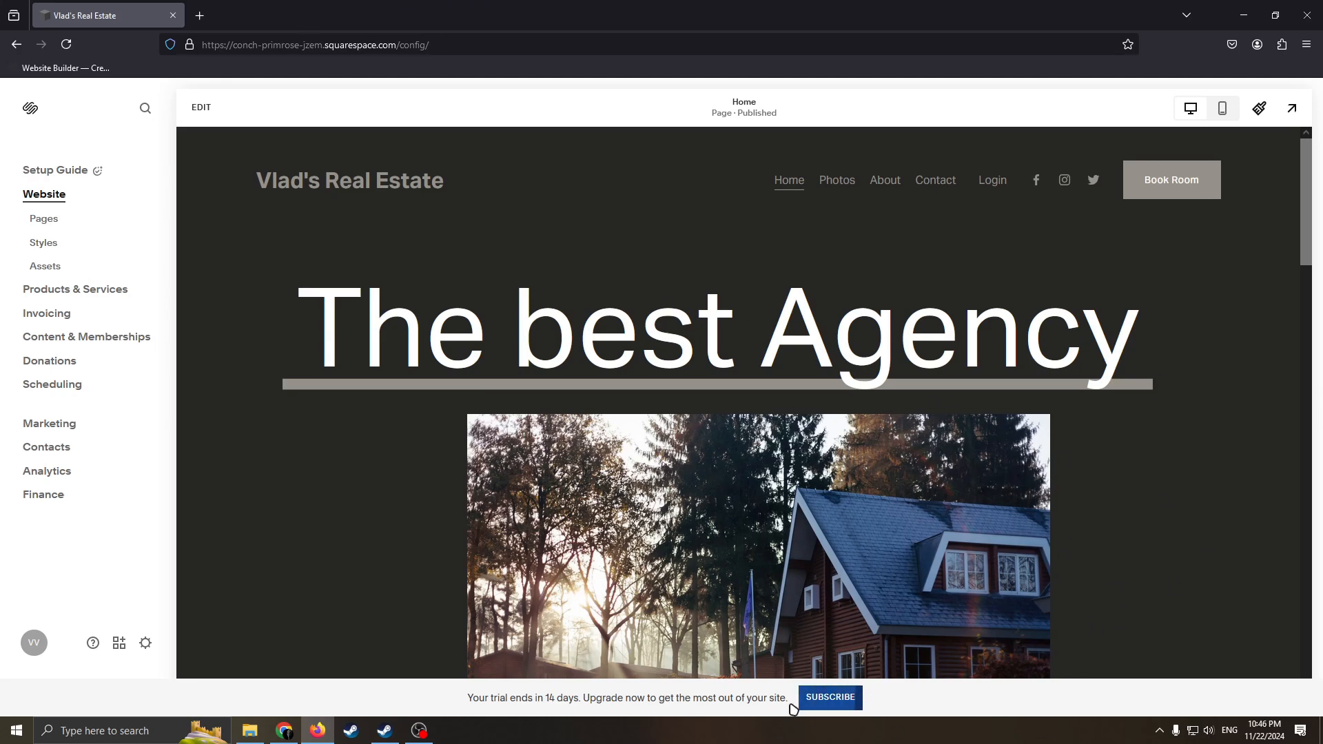
- Open the subscription plans and compare the Personal, Business, Basic and Advanced offers and their prices
click(849, 700)
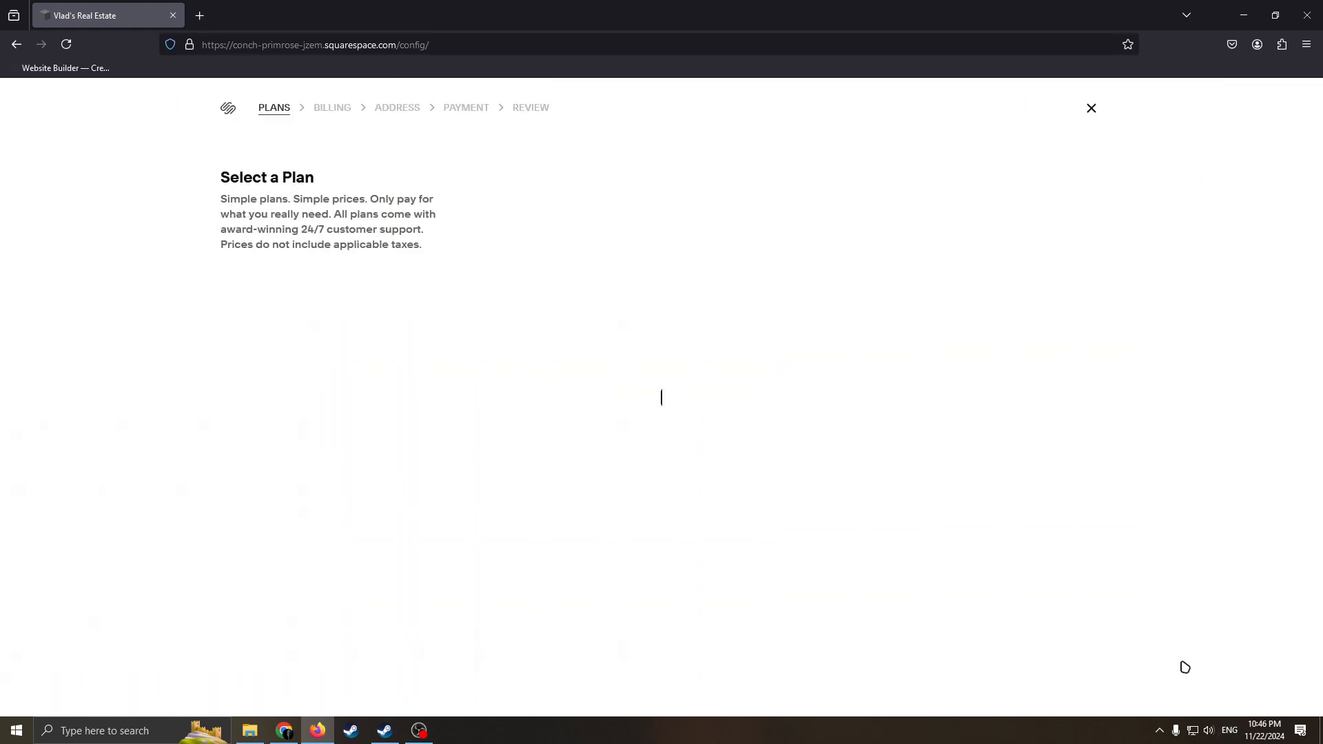
scroll(635, 307, down, 2)
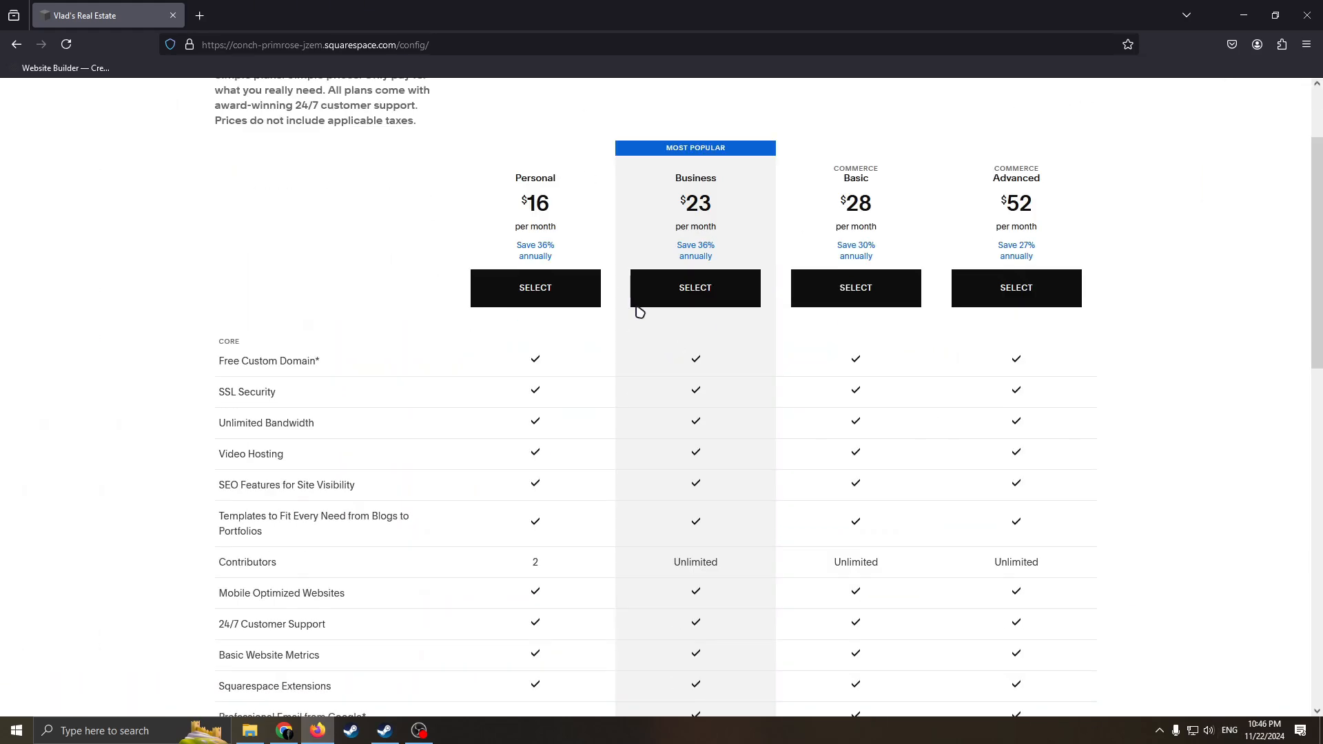
scroll(797, 287, up, 2)
scroll(845, 282, down, 2)
scroll(845, 282, up, 2)
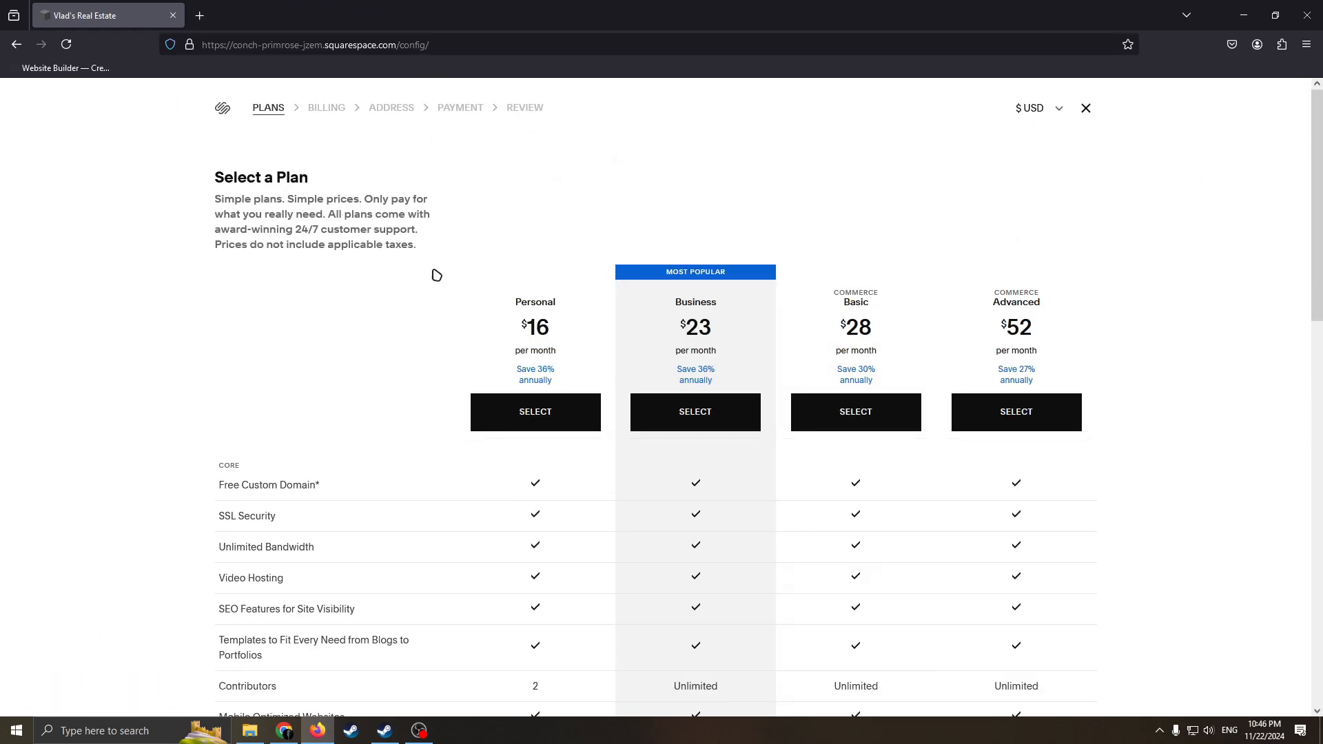
drag(497, 300, 797, 337)
click(698, 301)
drag(698, 301, 720, 302)
drag(856, 301, 894, 313)
drag(990, 301, 1102, 319)
click(1035, 314)
- Examine the feature comparison list of the four subscription plans
scroll(918, 440, down, 2)
scroll(957, 413, up, 2)
scroll(694, 428, down, 3)
scroll(684, 359, down, 3)
scroll(689, 342, up, 7)
scroll(833, 434, down, 3)
scroll(851, 419, down, 3)
scroll(880, 393, up, 6)
scroll(964, 372, down, 2)
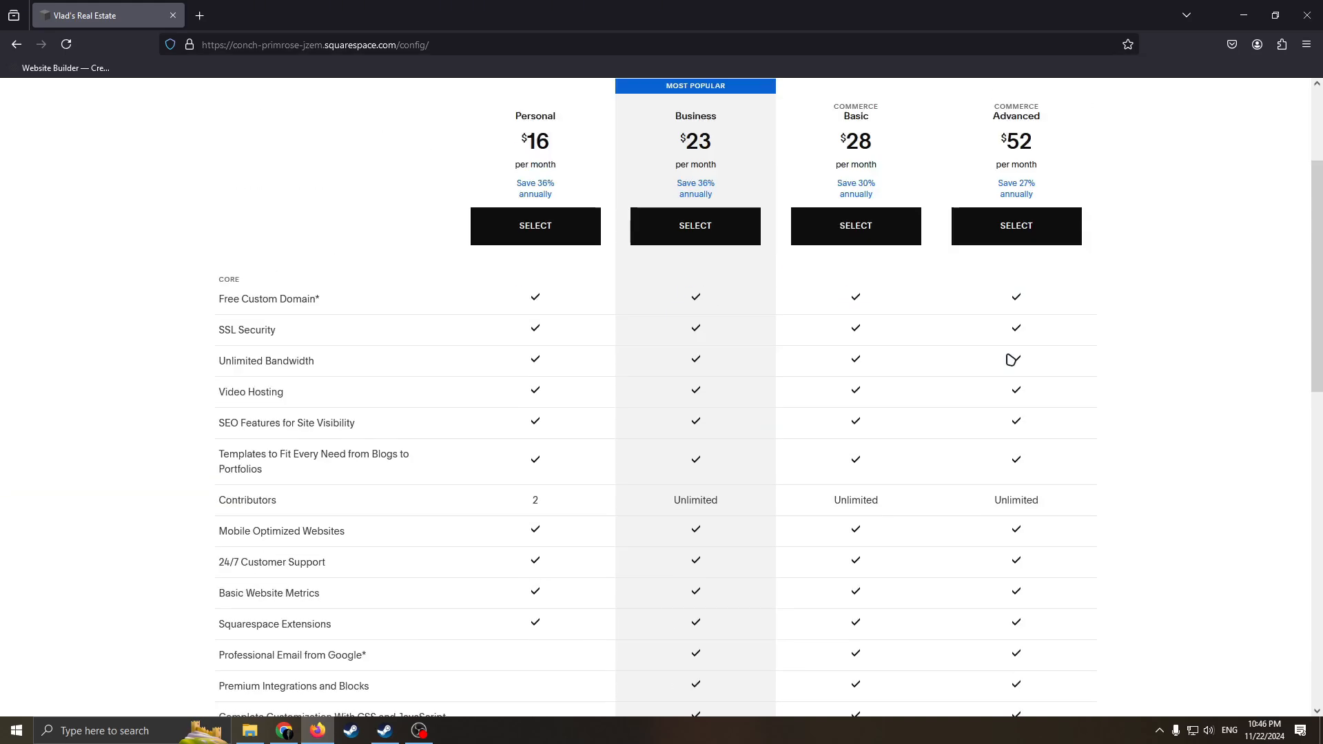
scroll(1103, 345, up, 3)
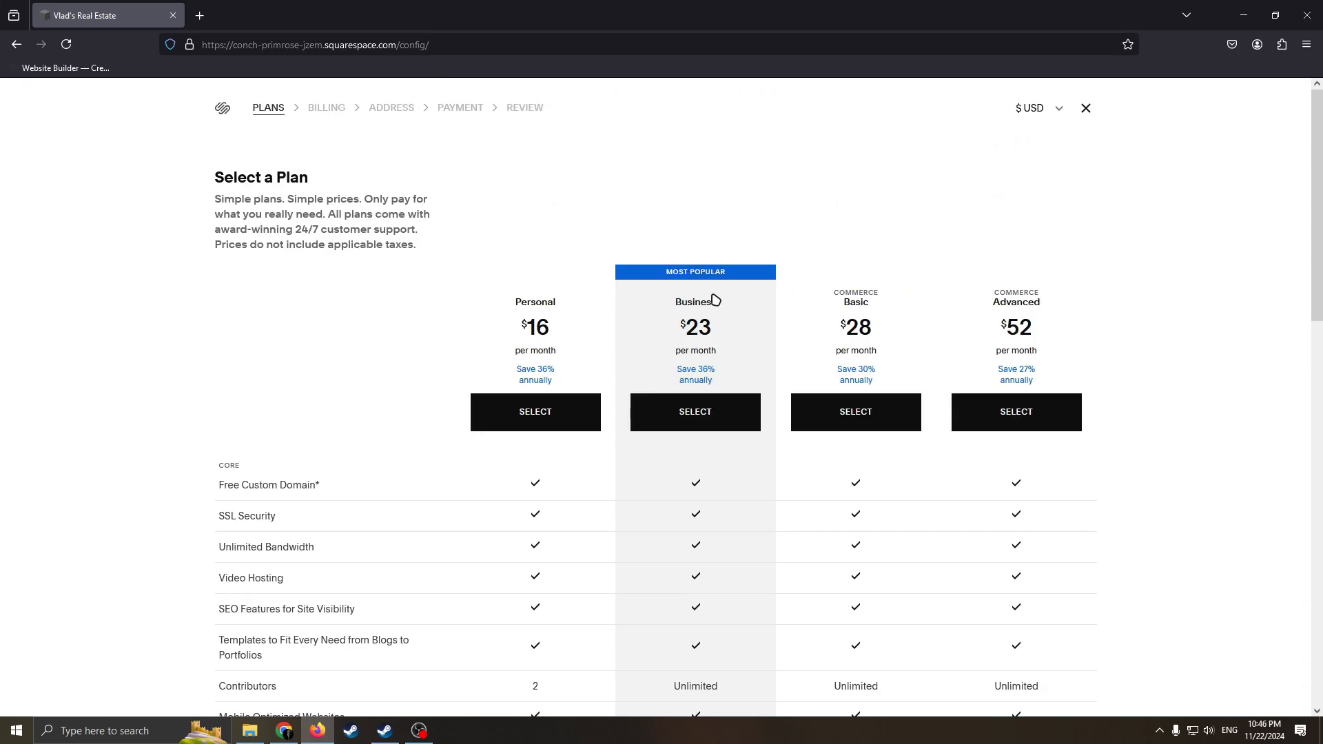